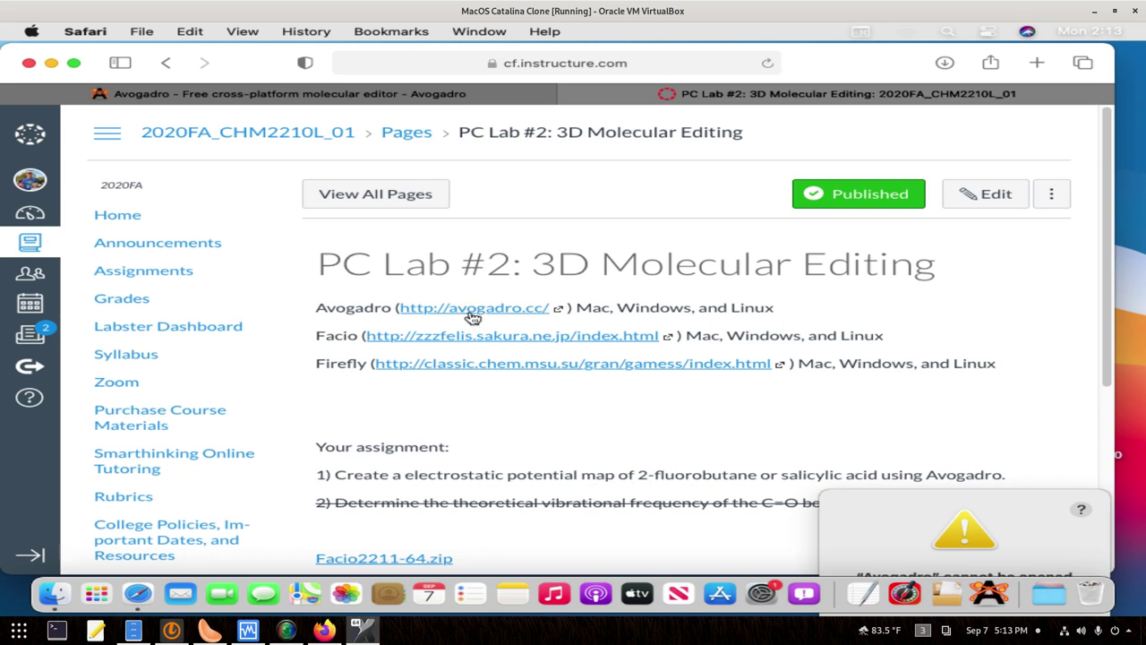
Step: View the Avogadro project website in Safari, then minimize Safari to reveal the Avogadro 1.2.0 disk image
click(301, 93)
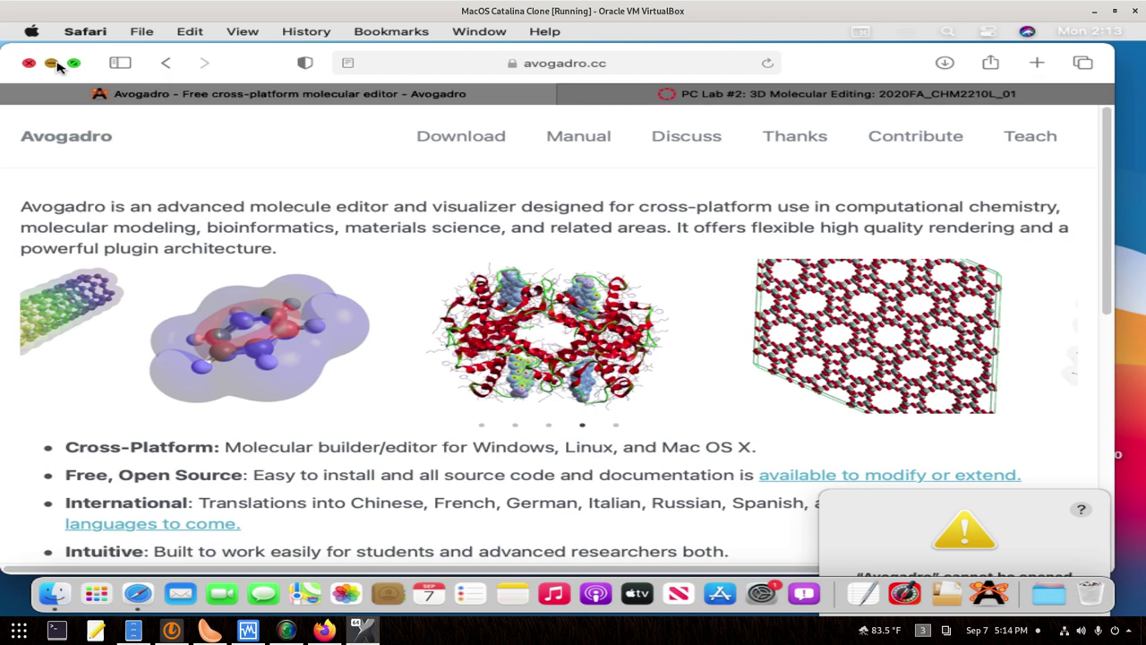
click(52, 63)
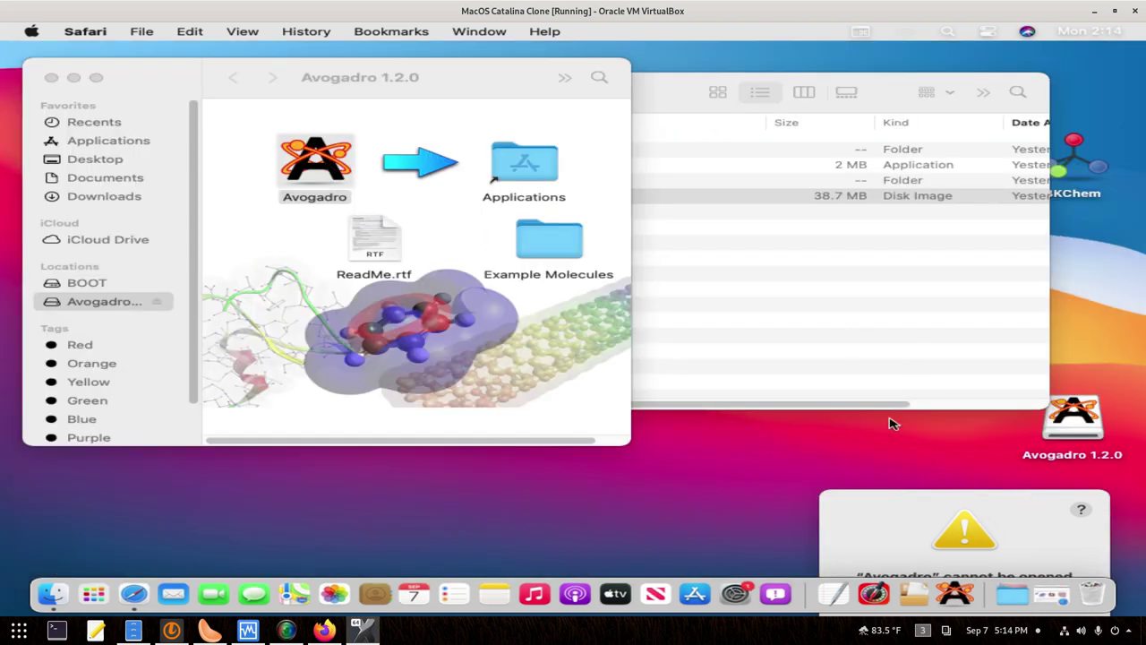
Step: Try launching Avogadro from the disk image, dismissing each cannot-be-opened alert
drag(929, 509, 685, 230)
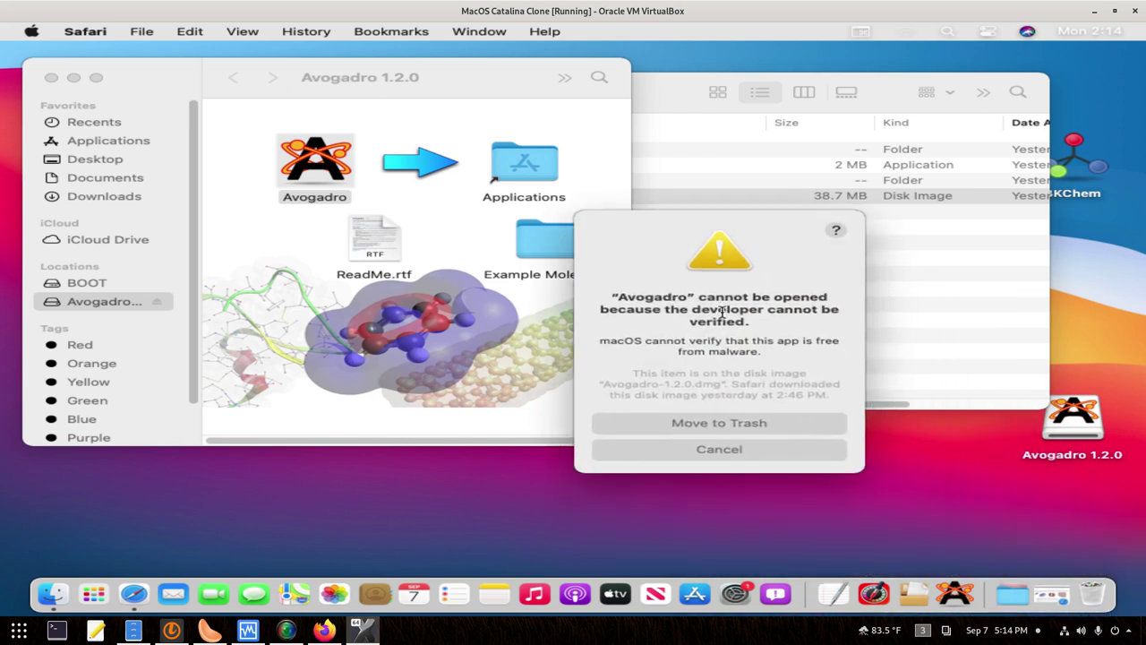
click(757, 455)
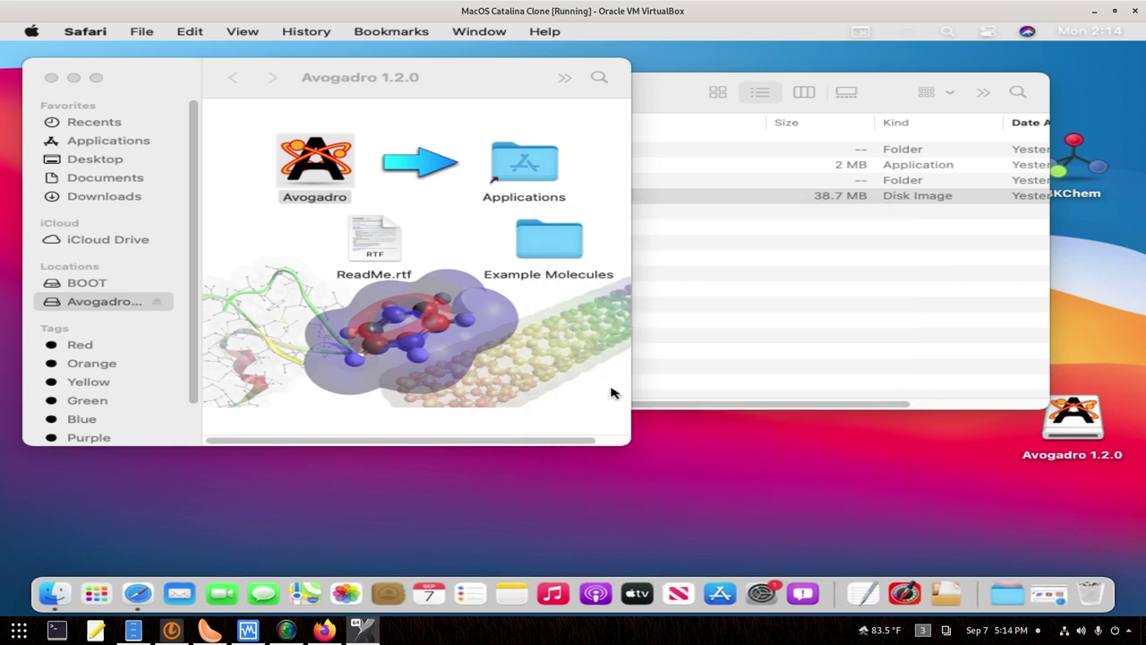
click(306, 179)
double_click(306, 178)
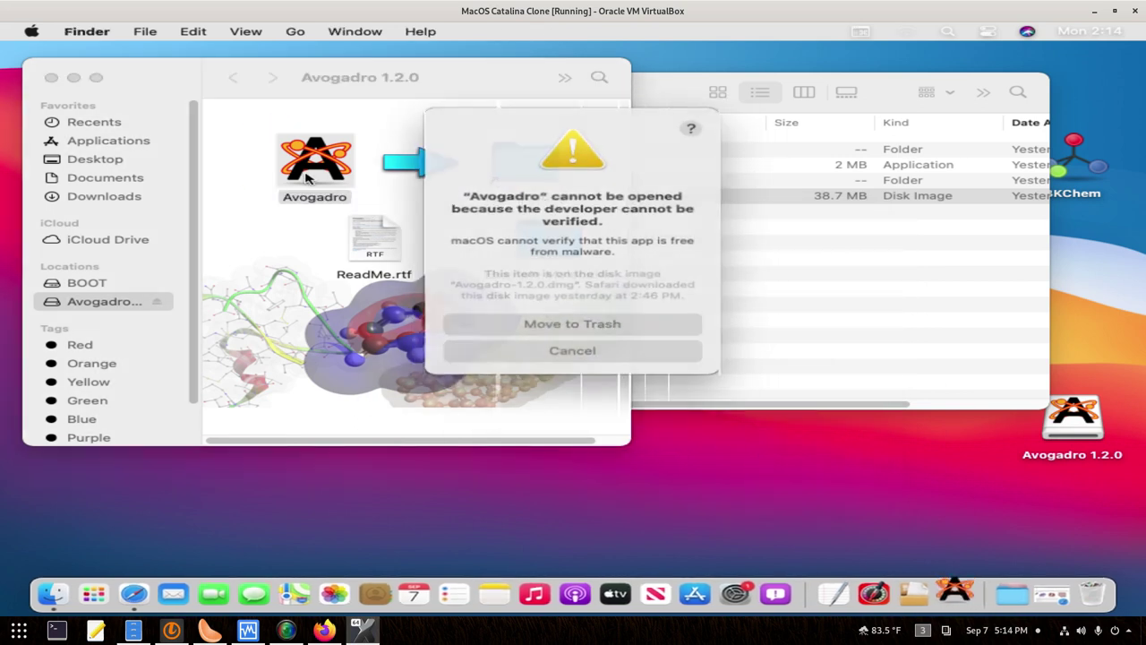
click(541, 348)
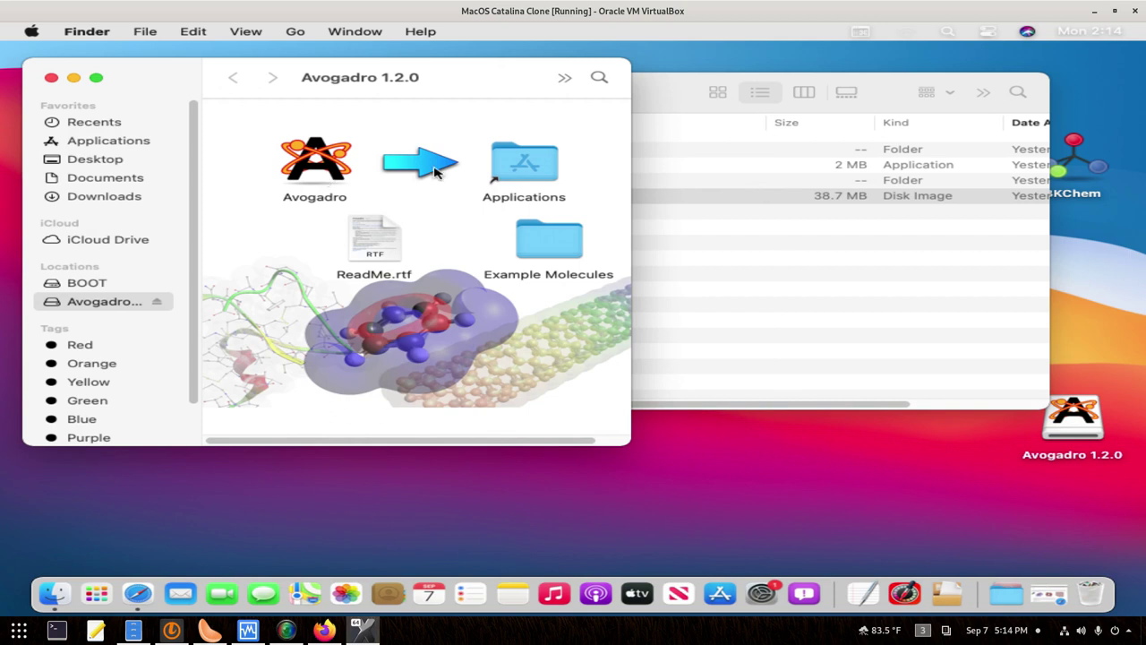
click(494, 172)
double_click(318, 163)
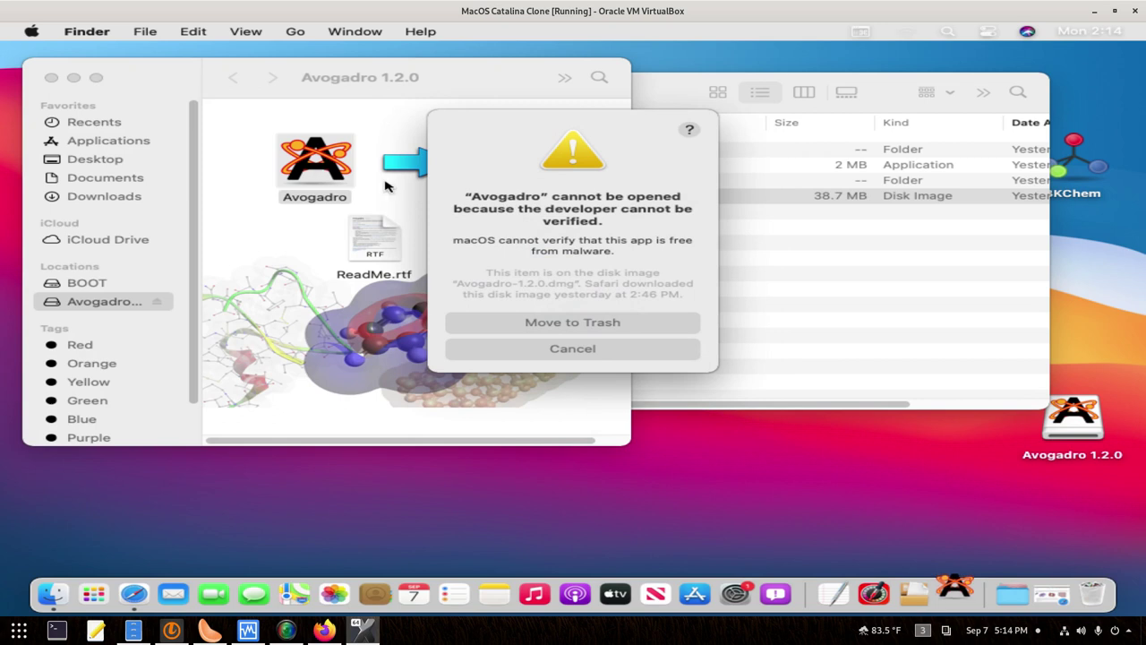
click(606, 349)
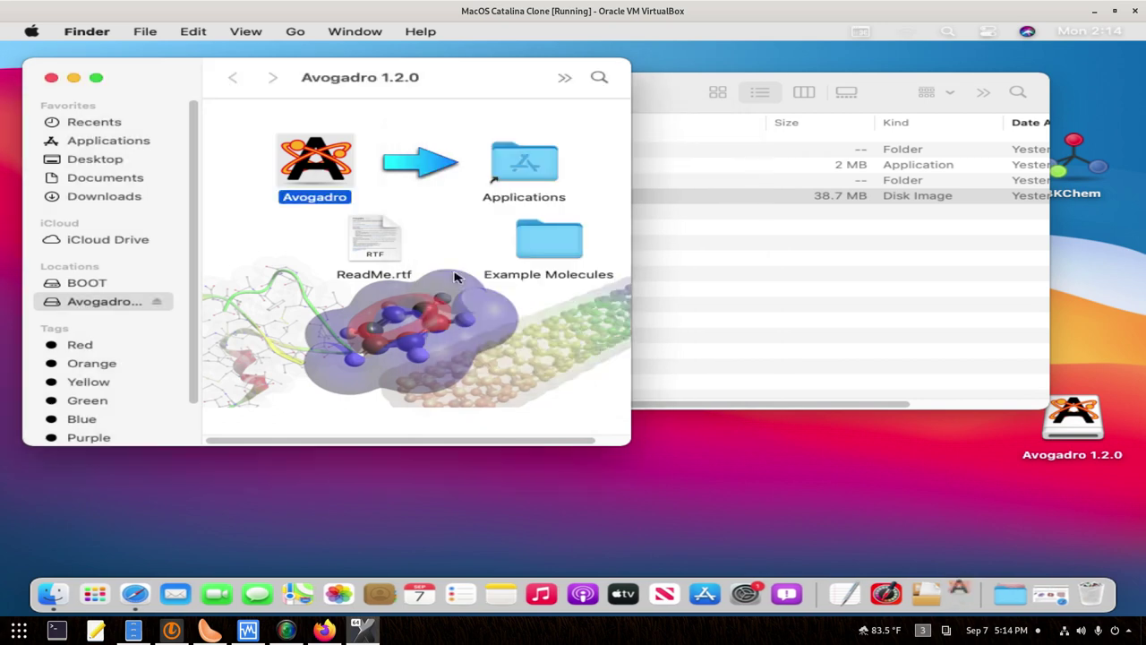
Step: Launch Avogadro through the right-click Open command, confirming the unverified-developer warning
right_click(328, 173)
click(360, 179)
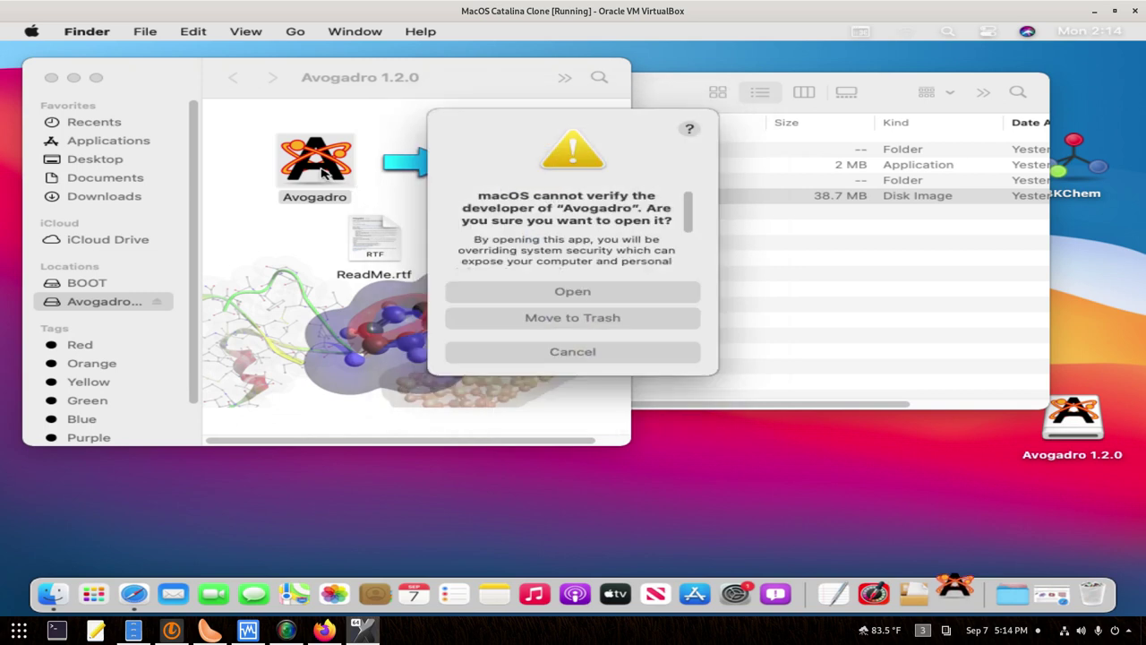
click(540, 297)
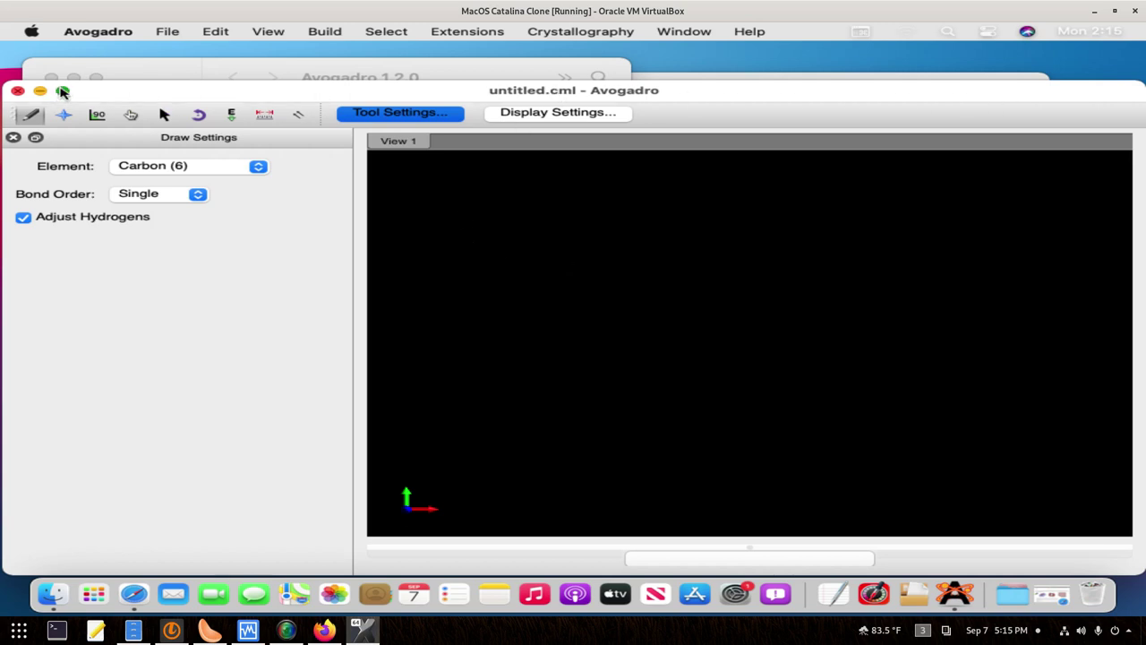
Step: Switch the Avogadro window showing untitled.cml to full screen
click(63, 92)
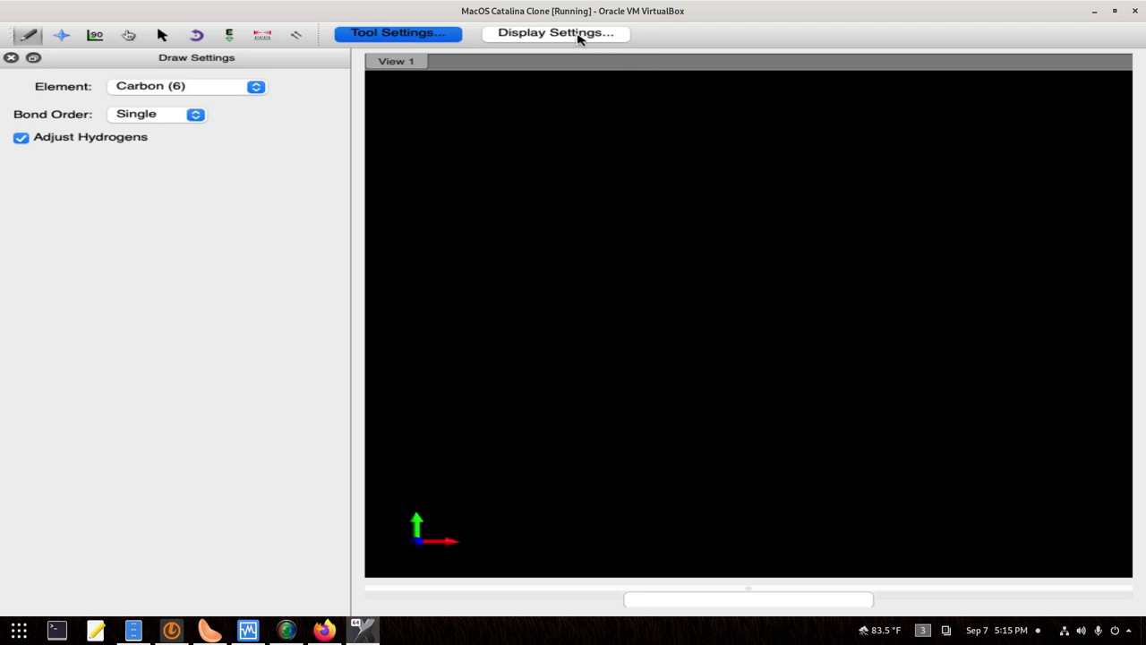
Step: Exit full screen, delete both methanes and place a single new methane
mouse_move(170, 23)
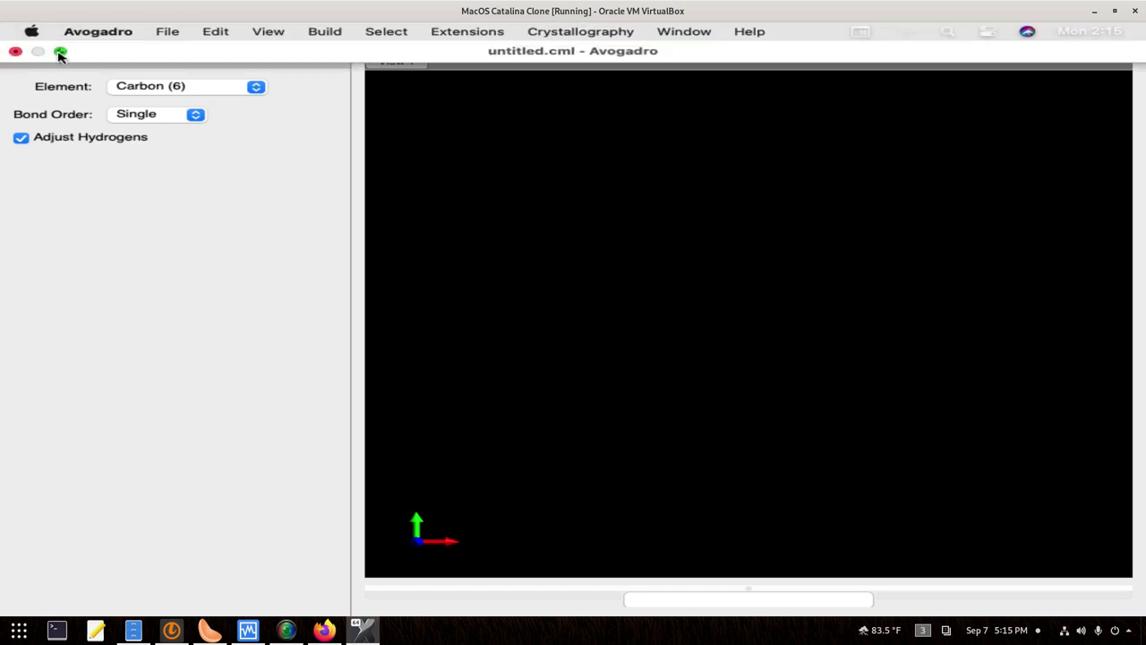
click(60, 53)
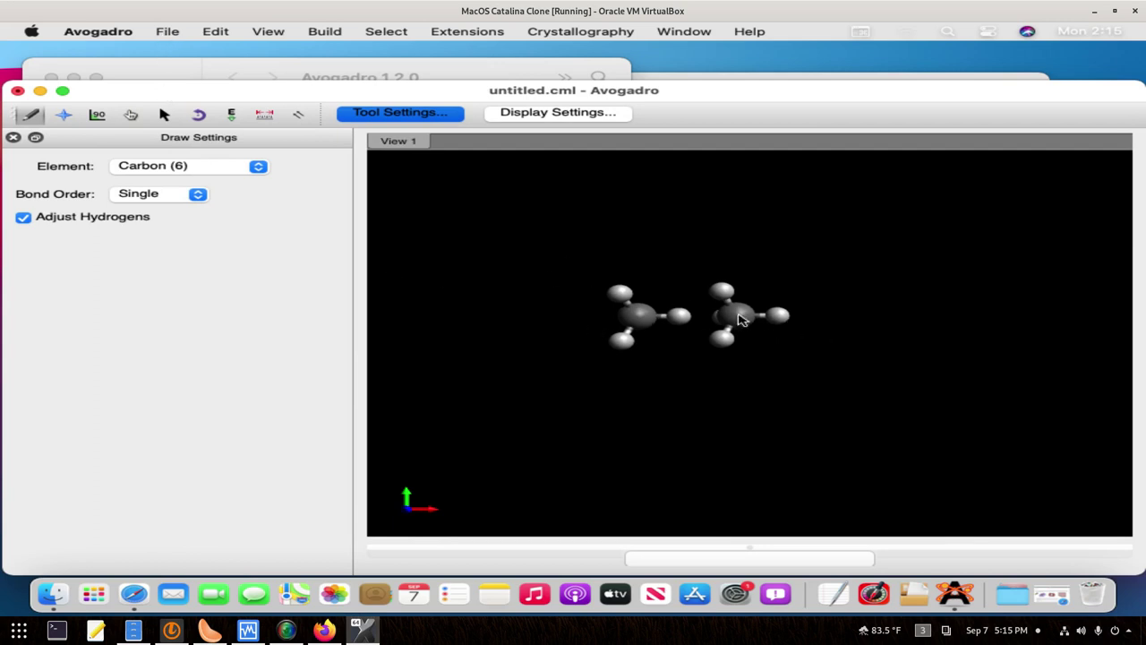
right_click(740, 319)
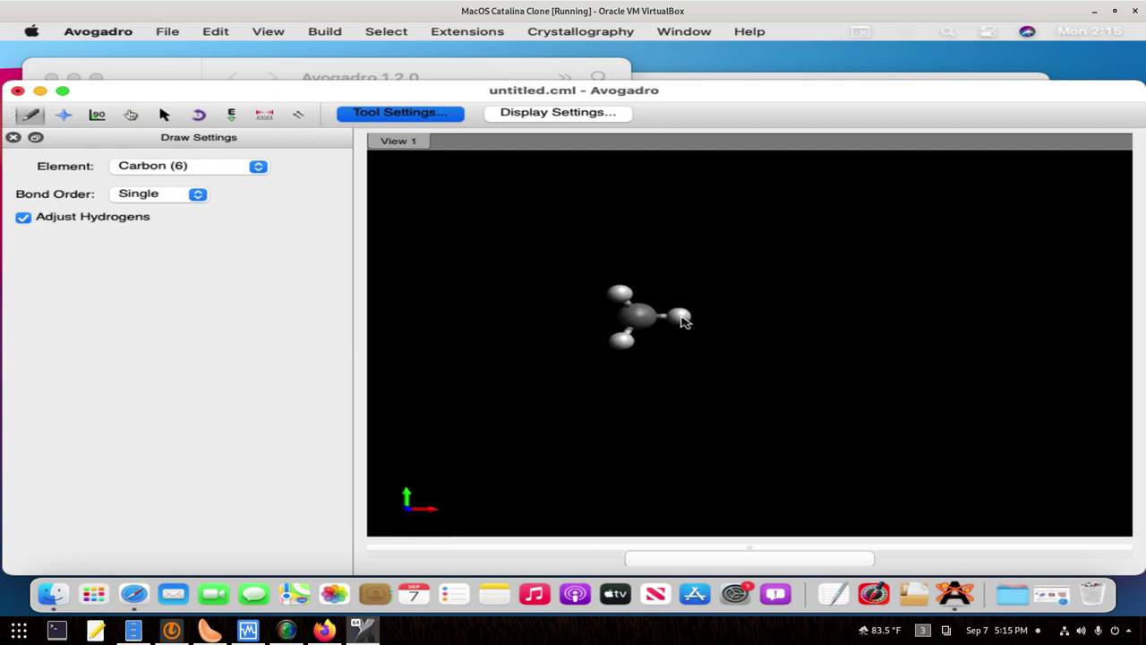
right_click(646, 319)
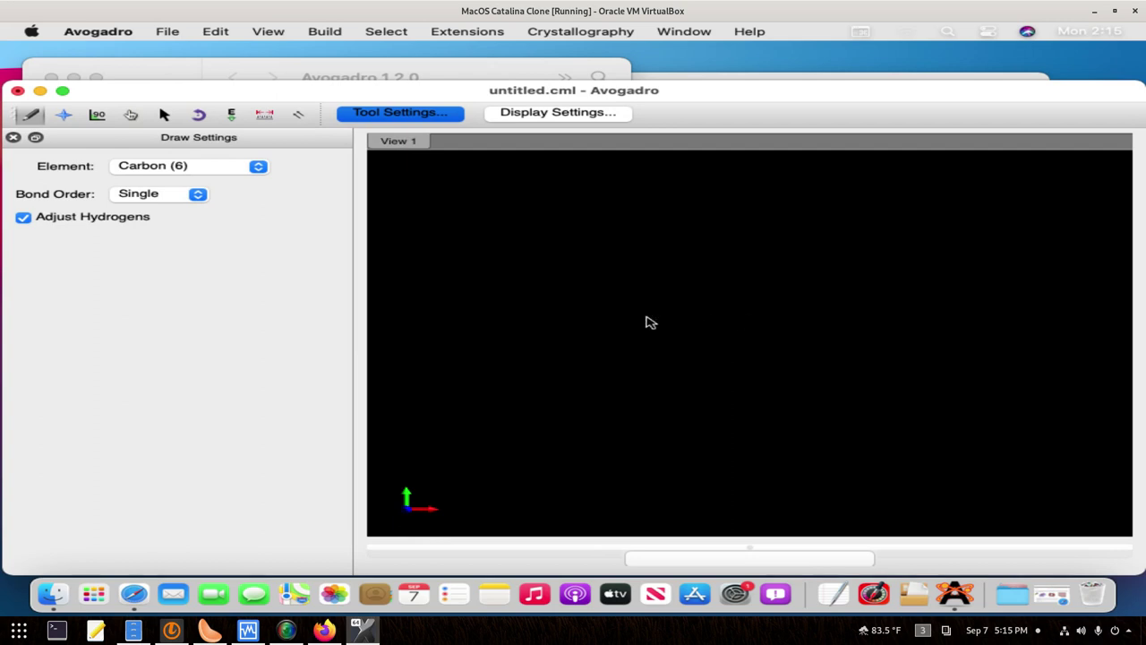
click(583, 313)
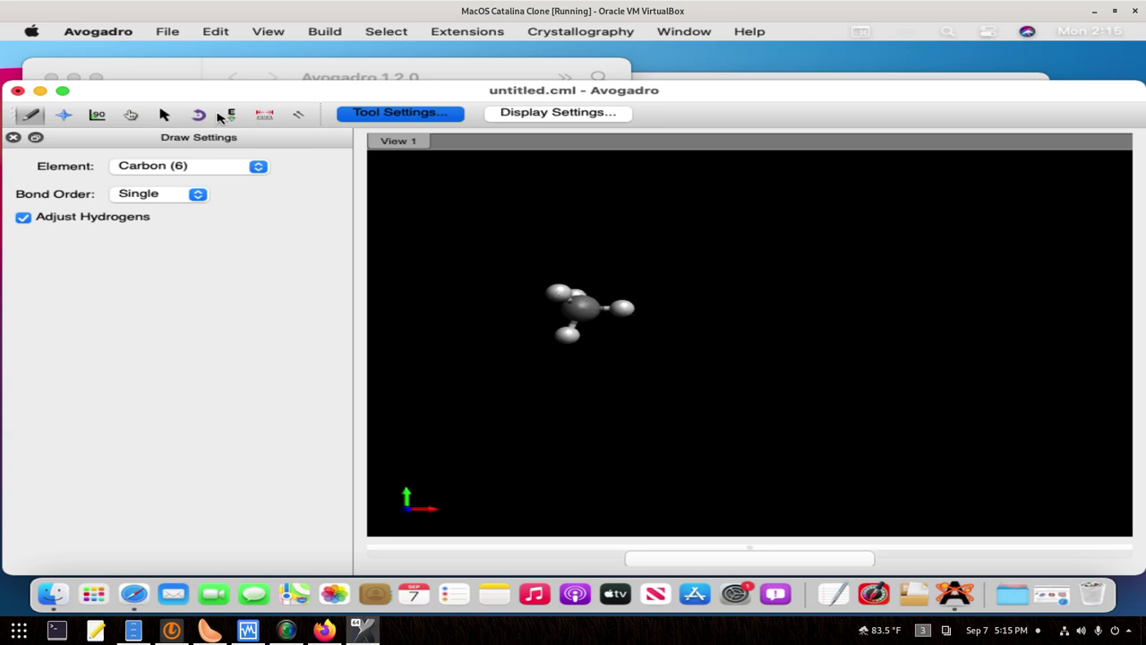
Step: Grow carbons from the methane's hydrogens into a butane chain, rotating to check it
click(63, 114)
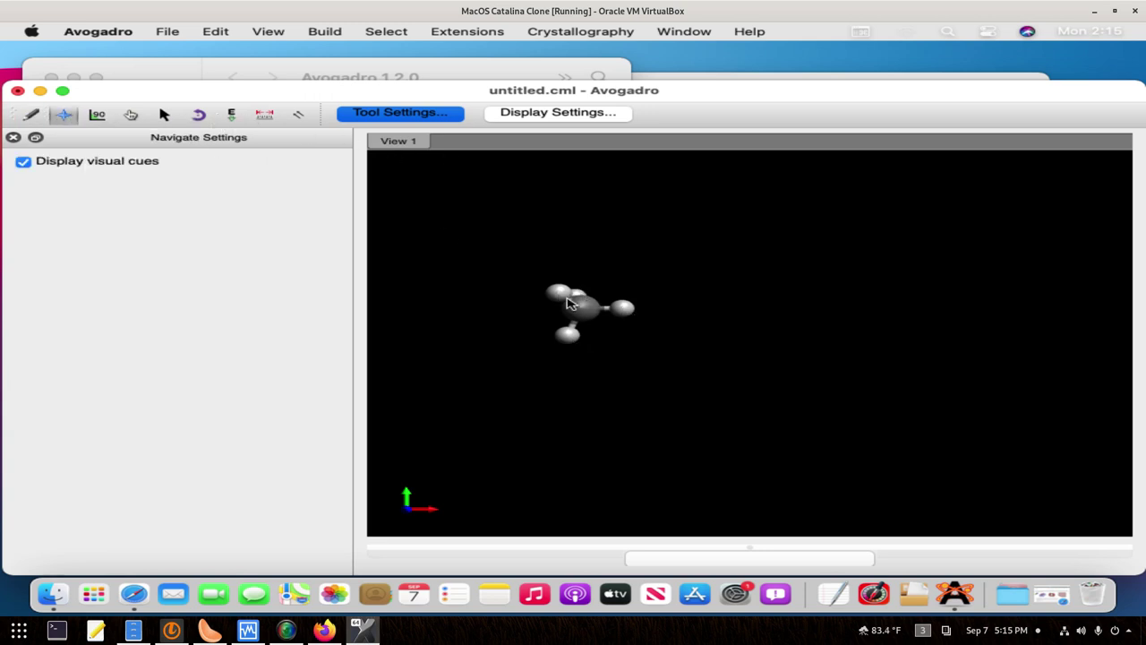
drag(573, 304, 546, 379)
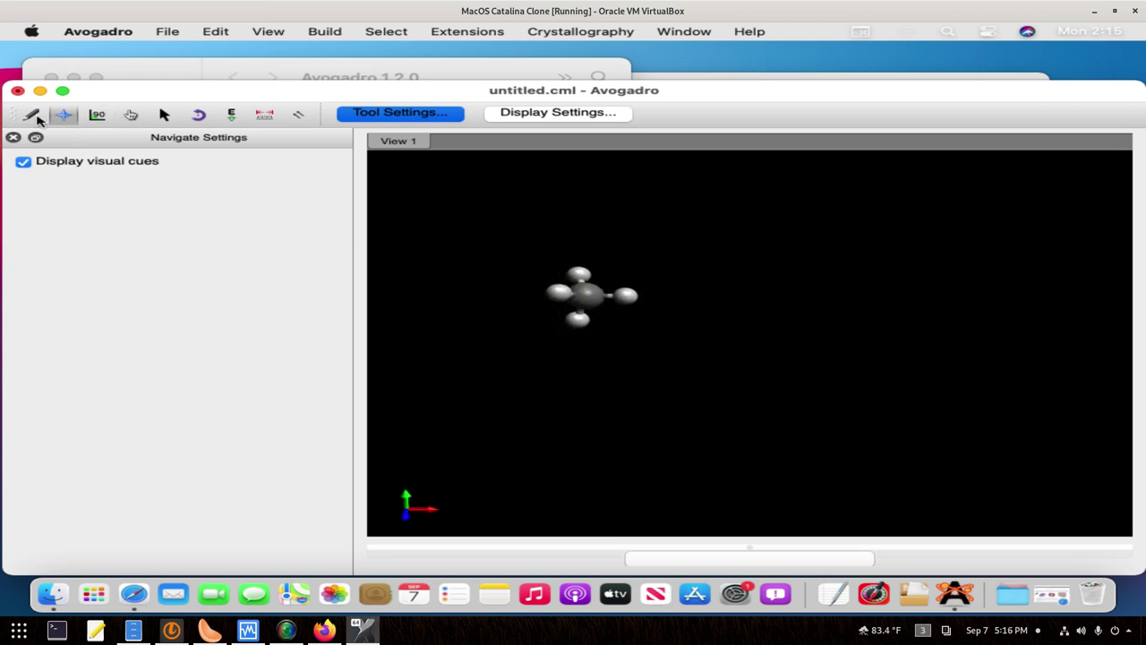
click(32, 116)
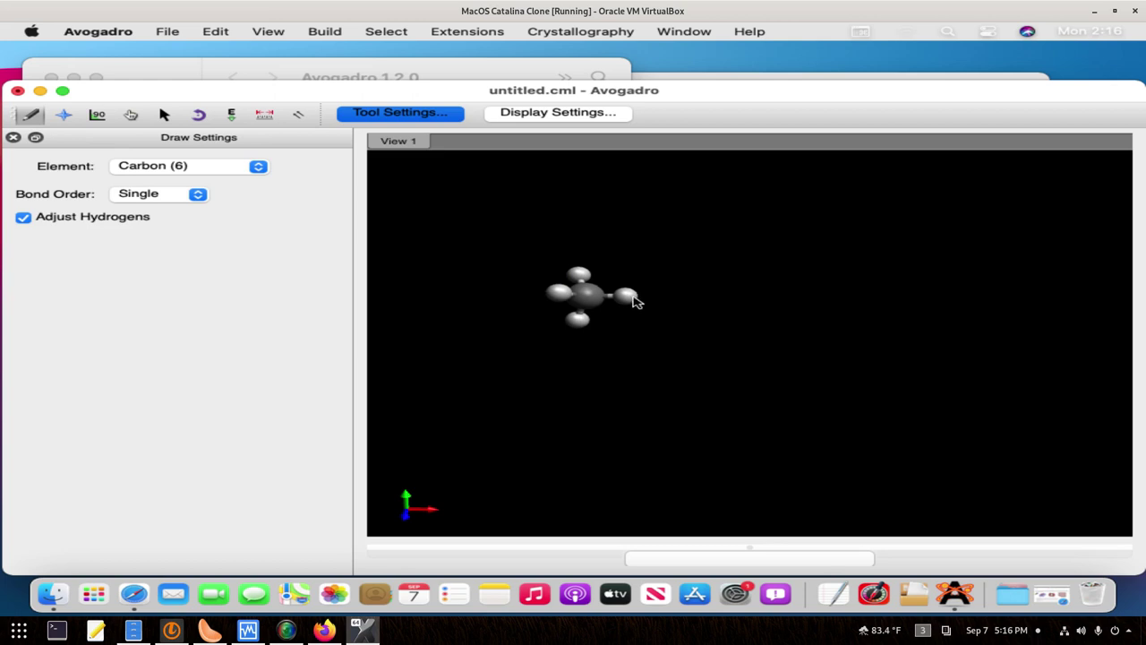
click(631, 300)
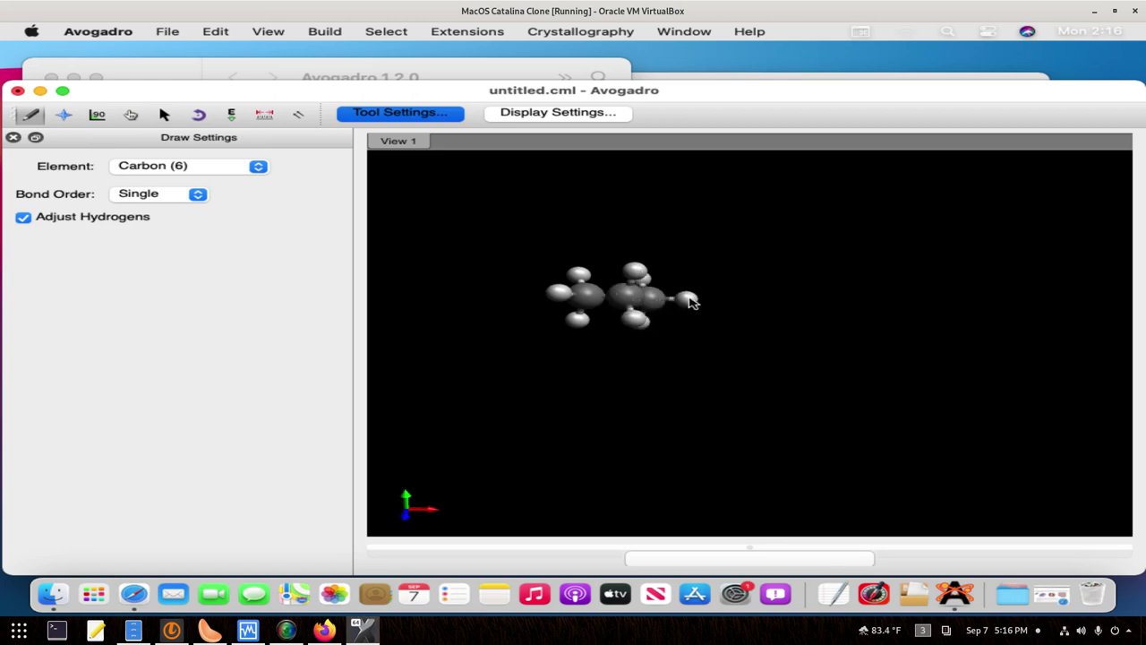
click(688, 299)
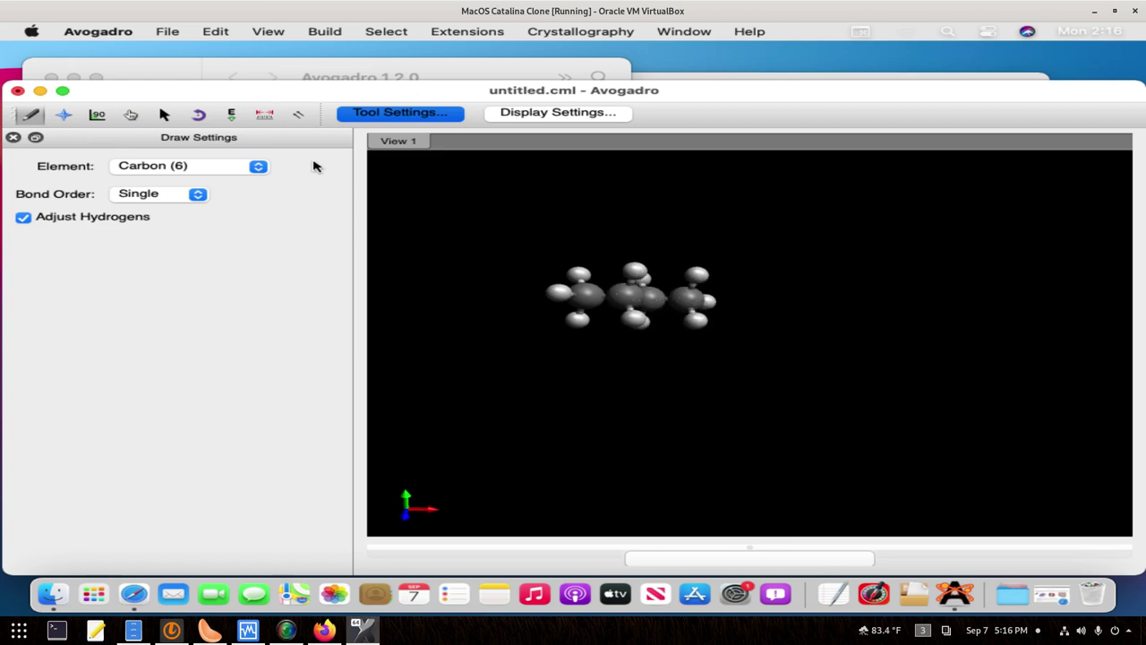
click(65, 117)
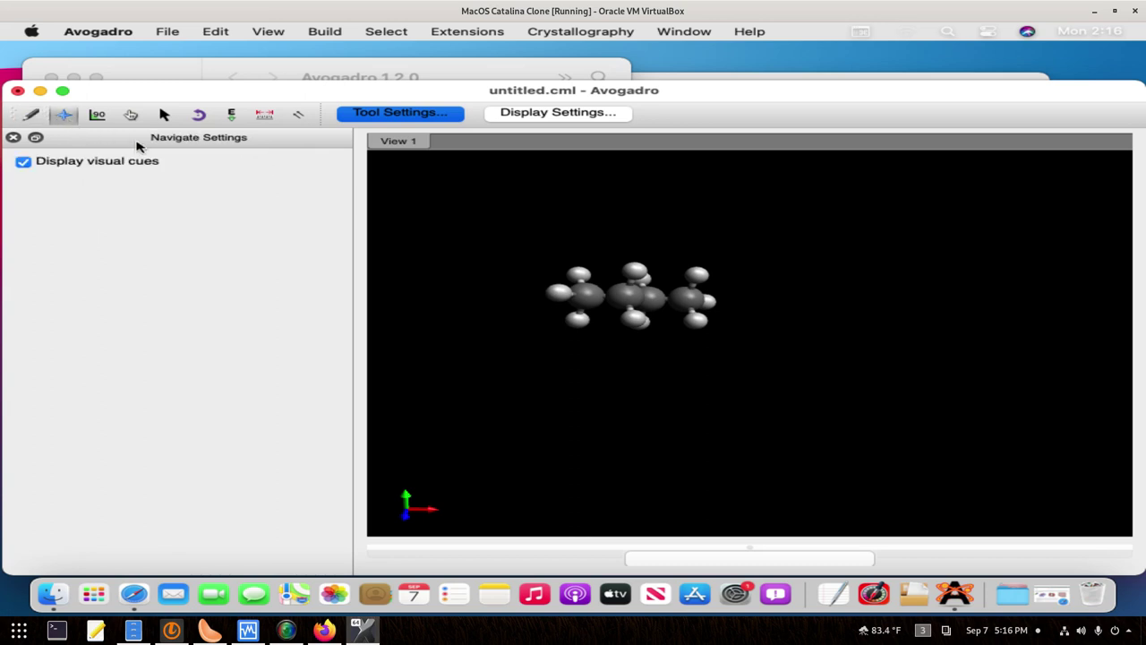
drag(712, 315, 750, 548)
drag(697, 384, 678, 347)
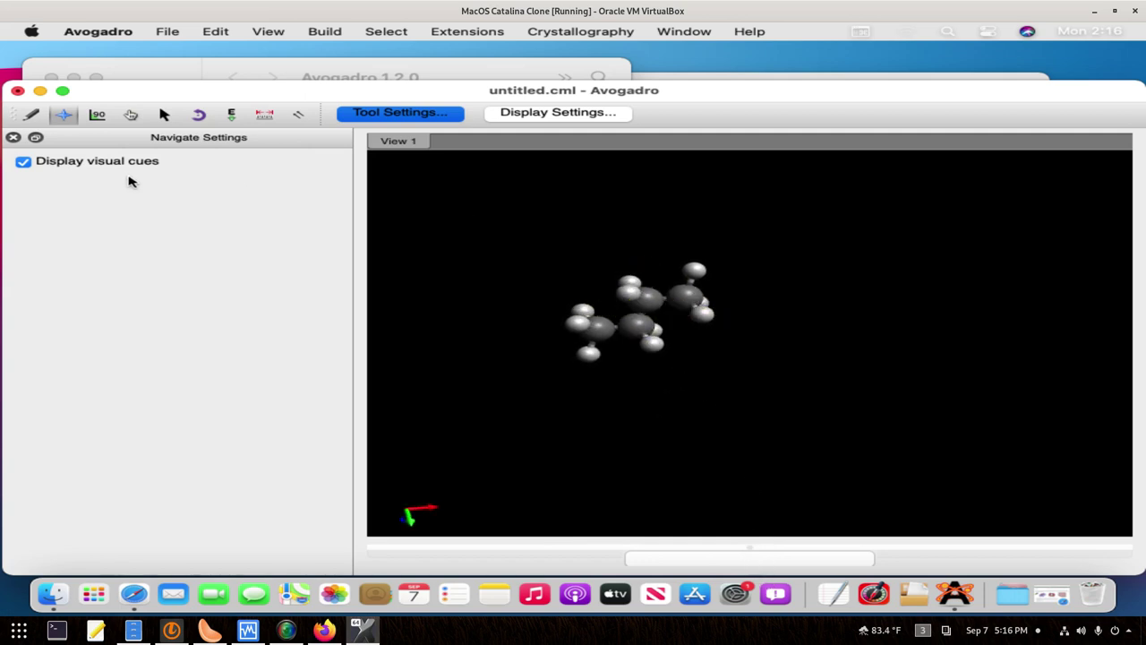
Step: With Oxygen (8) selected and Adjust Hydrogens off, replace one chain hydrogen with oxygen
click(32, 114)
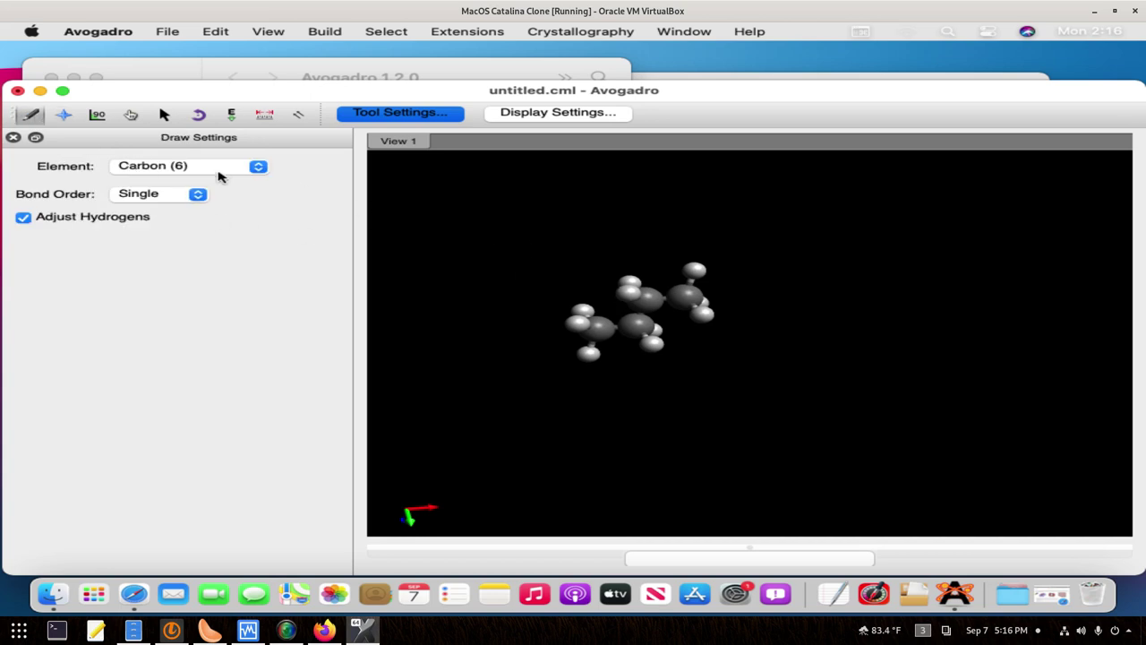
click(220, 173)
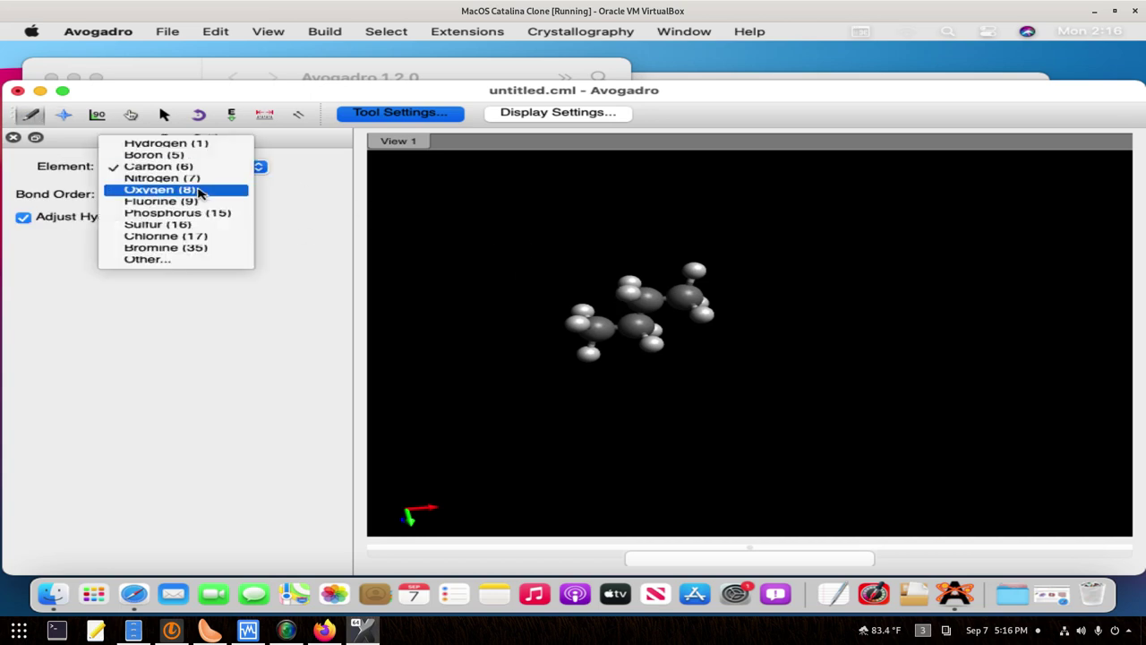
click(199, 190)
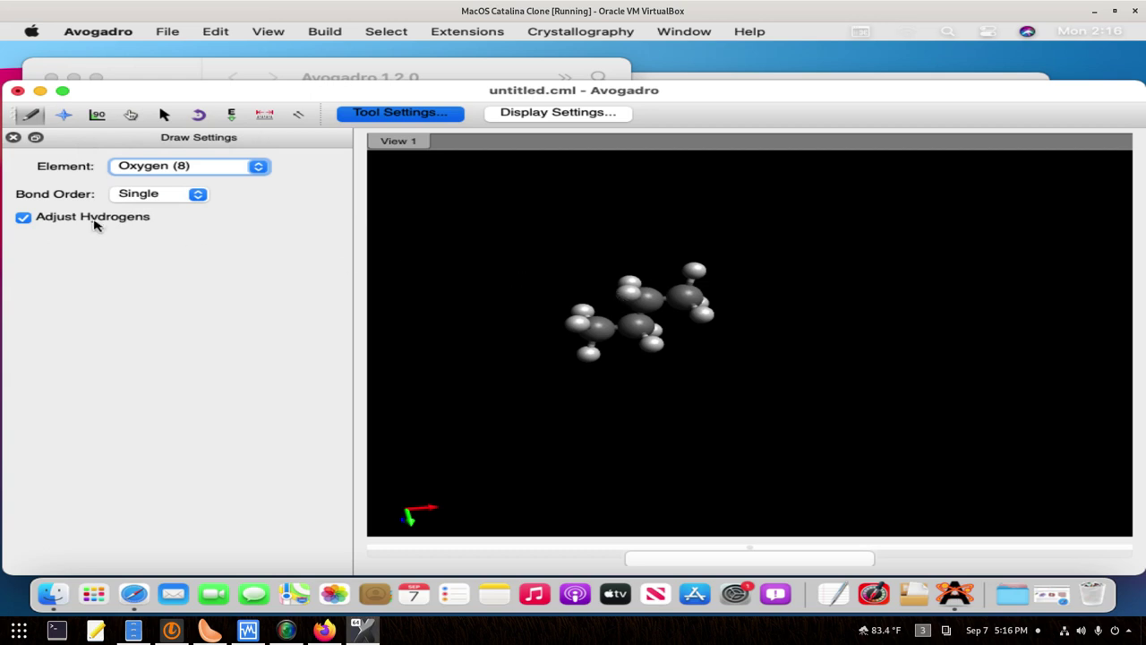
click(94, 223)
click(633, 298)
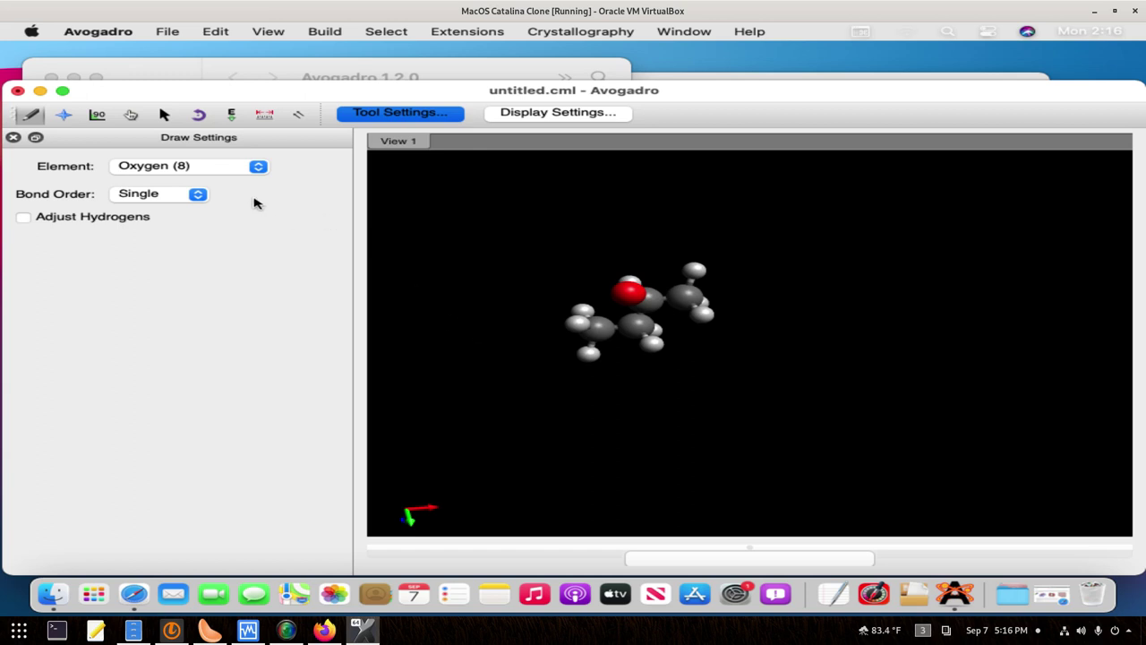
click(68, 116)
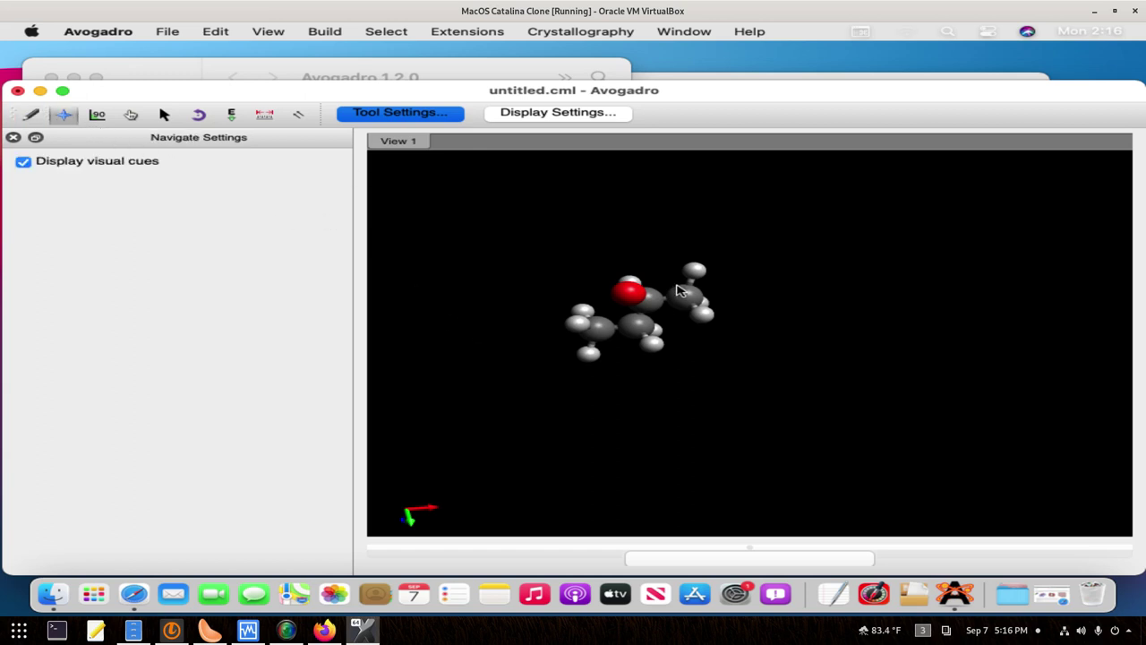
drag(653, 302, 477, 130)
scroll(640, 270, up, 3)
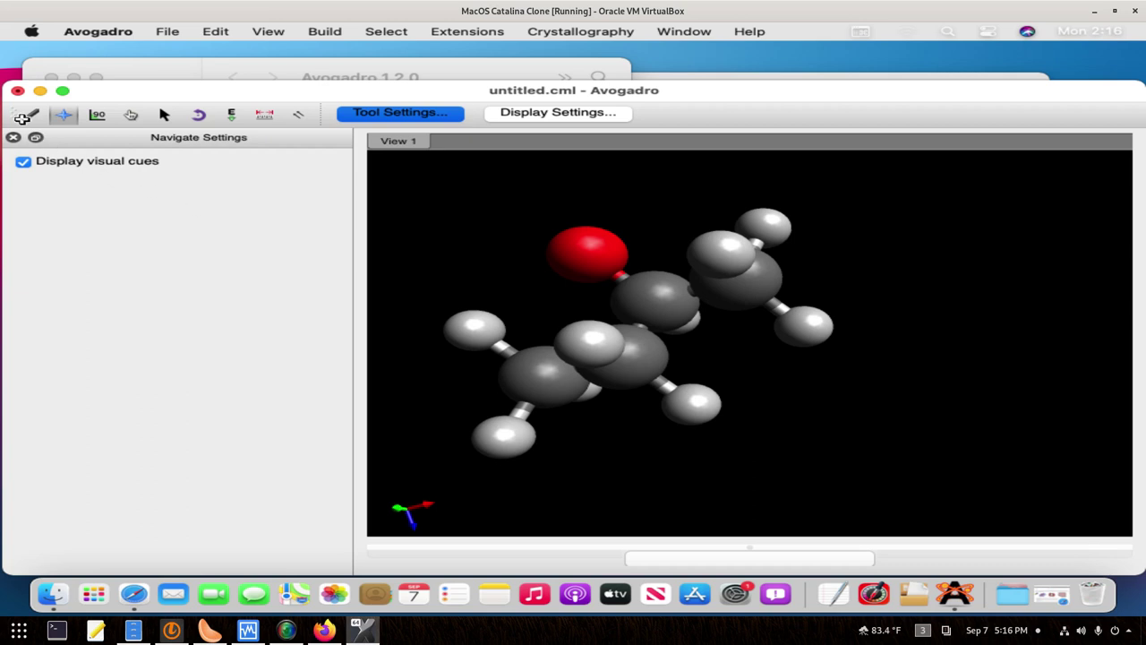
click(29, 115)
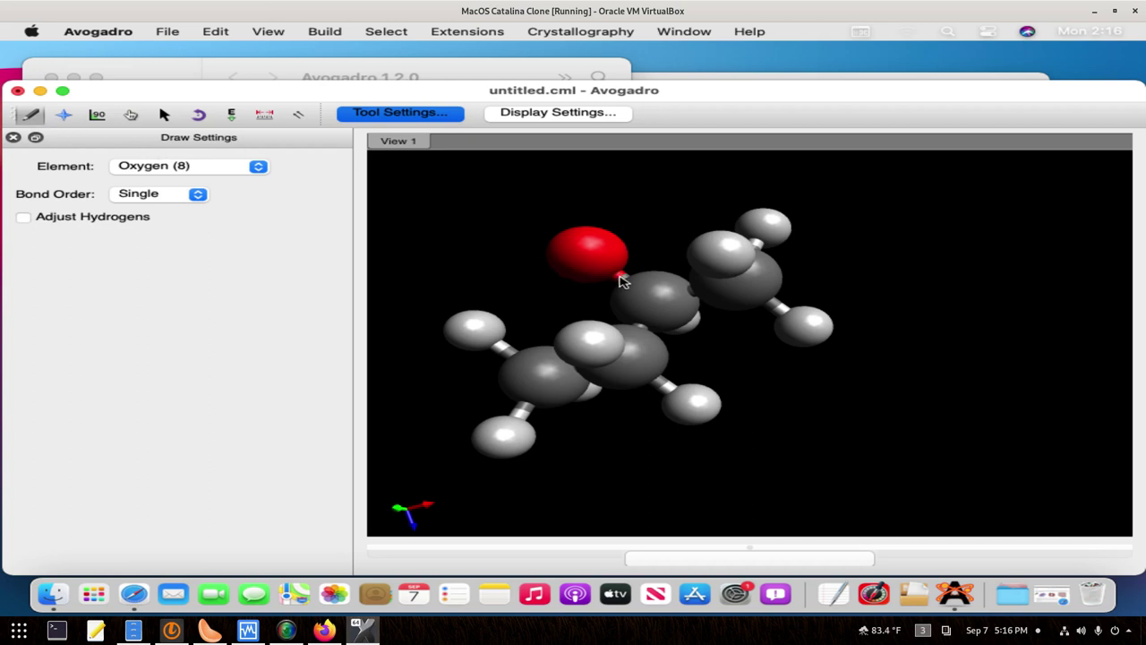
Step: Convert the oxygen and nitrogen atoms to Carbon (6), leaving only carbons and hydrogens, and reset the view
click(621, 278)
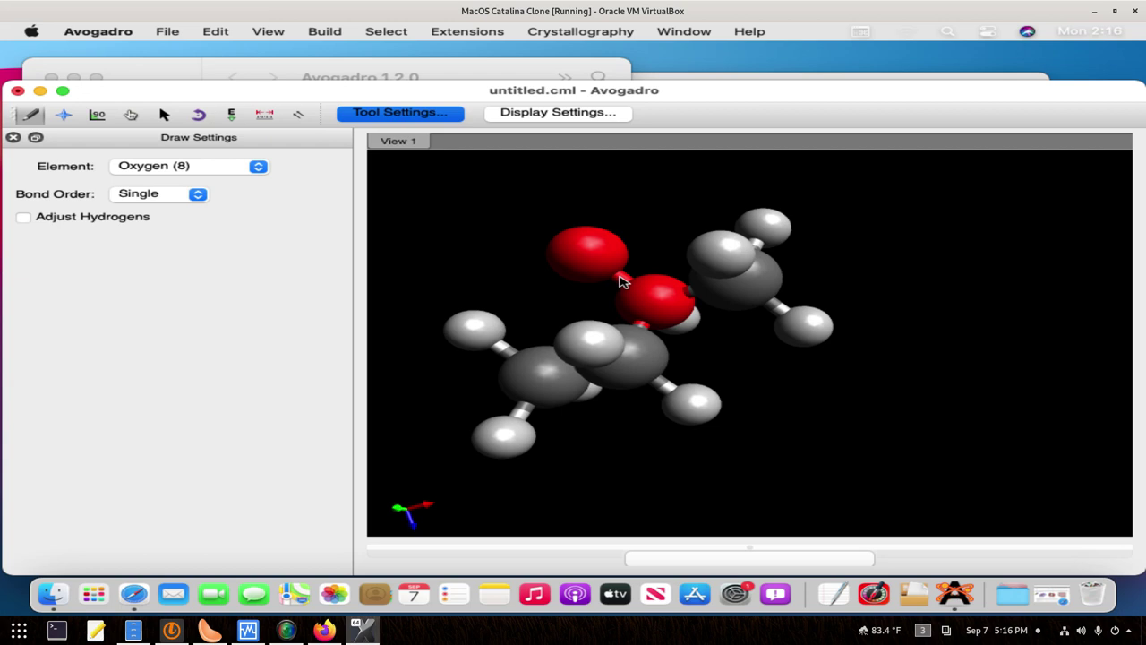
click(257, 168)
click(224, 154)
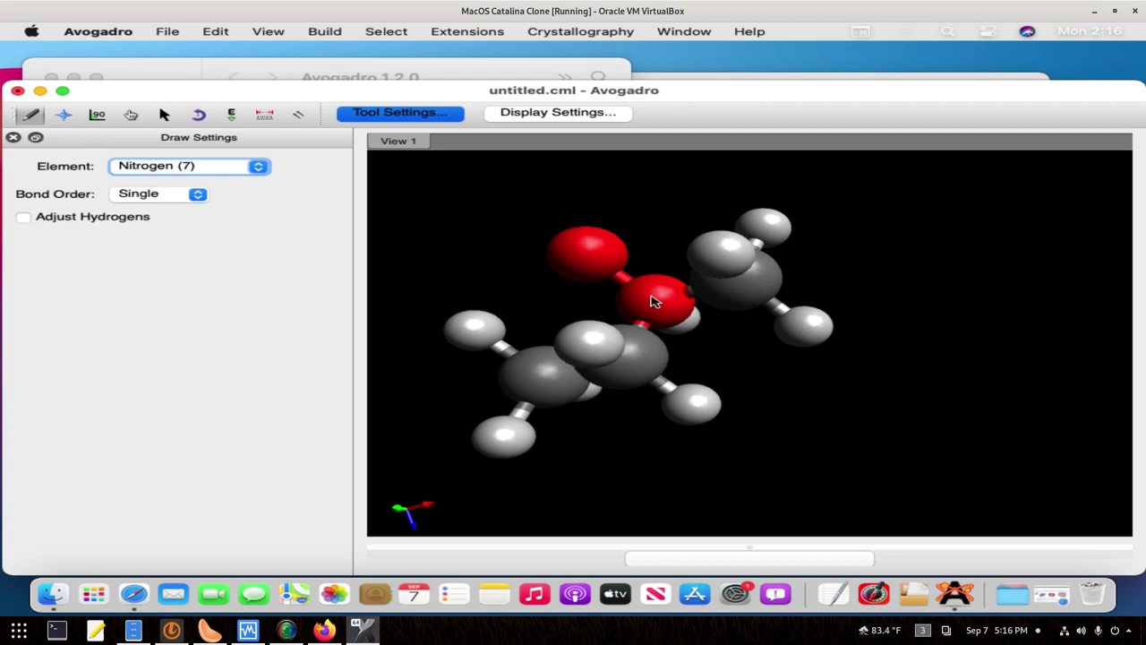
click(652, 301)
click(259, 169)
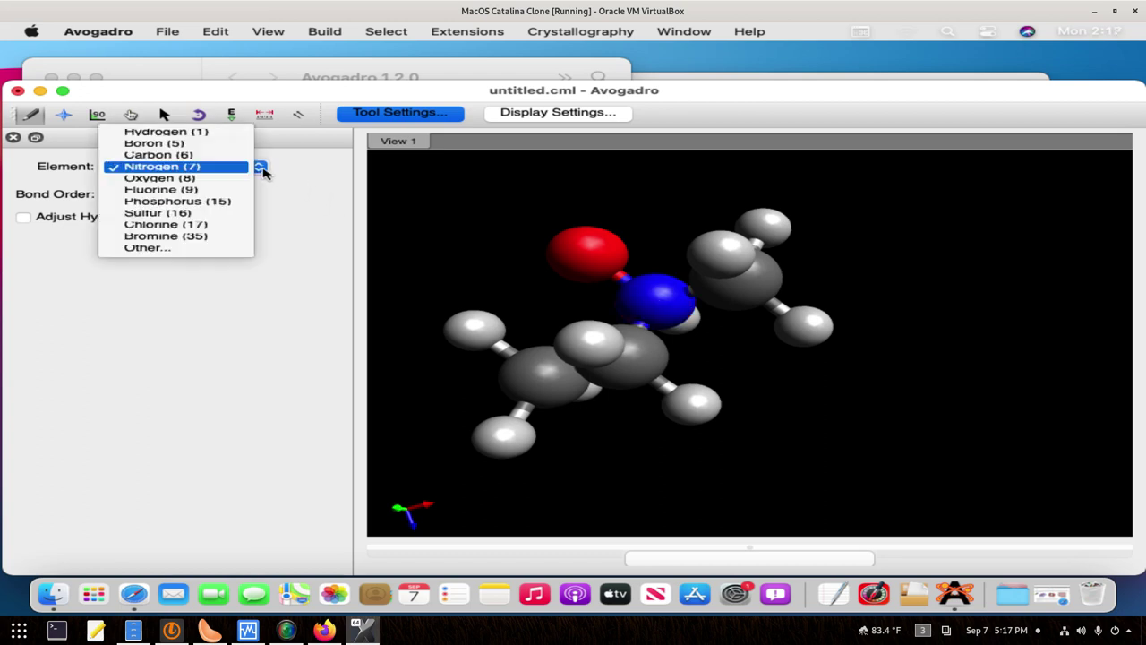
click(166, 155)
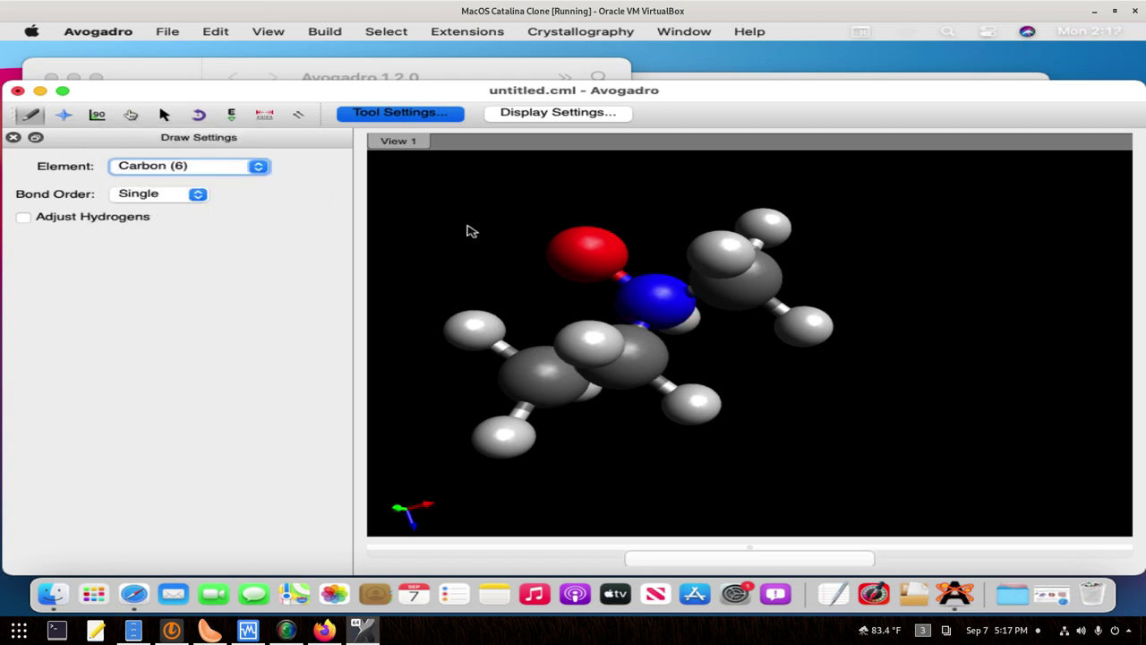
click(659, 303)
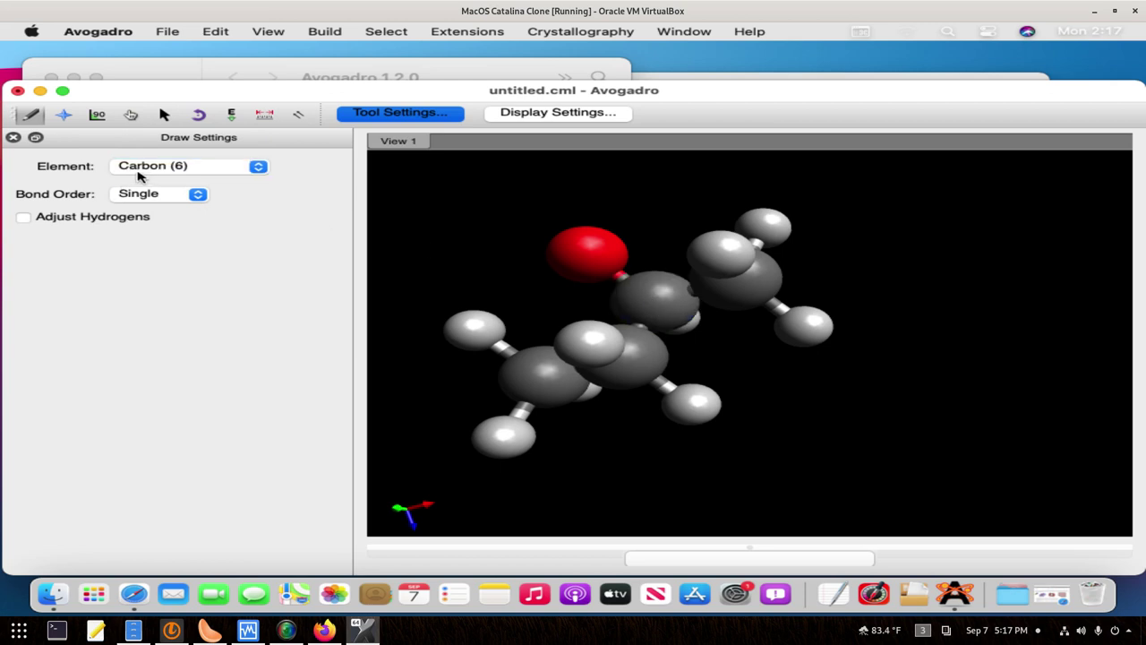
click(621, 276)
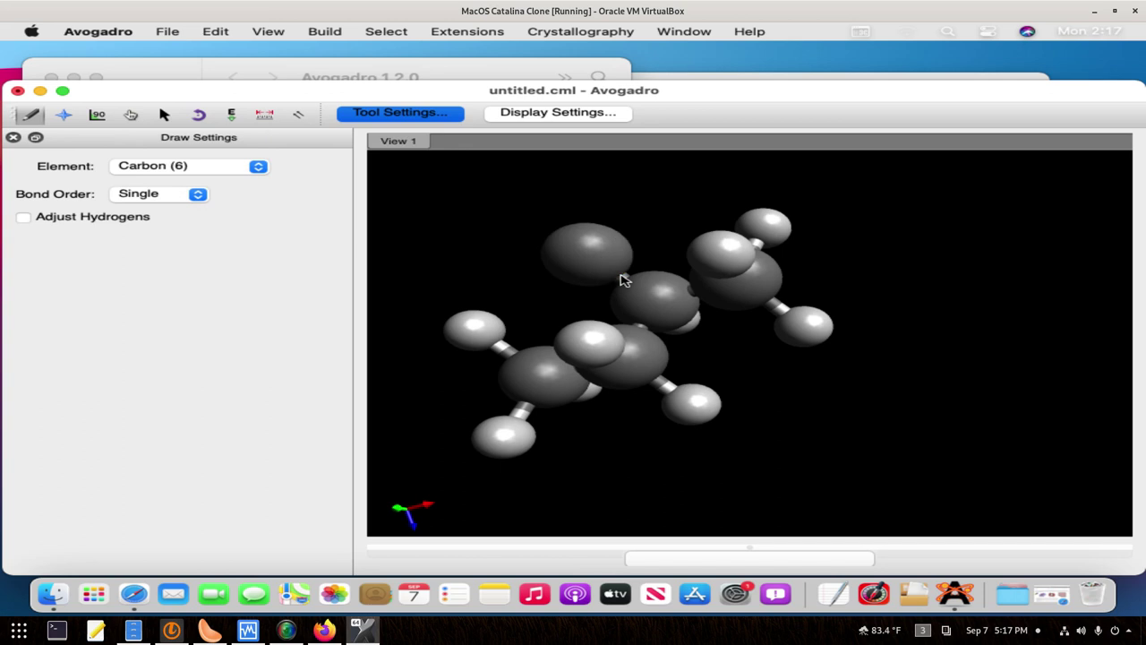
key(ctrl+alt+o)
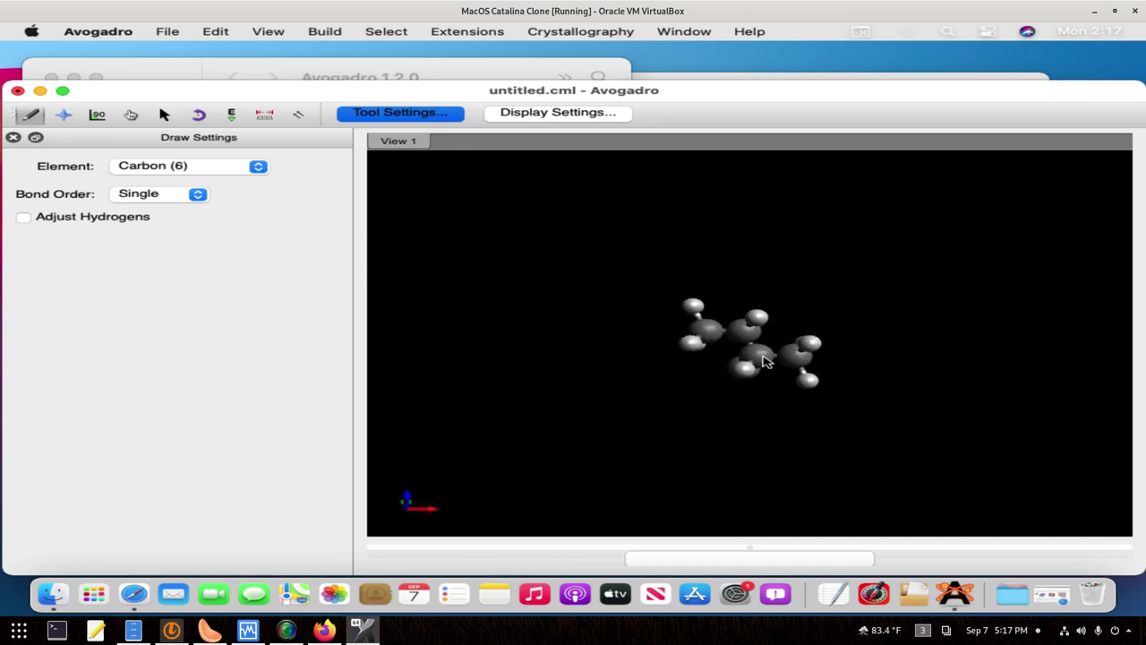
click(64, 114)
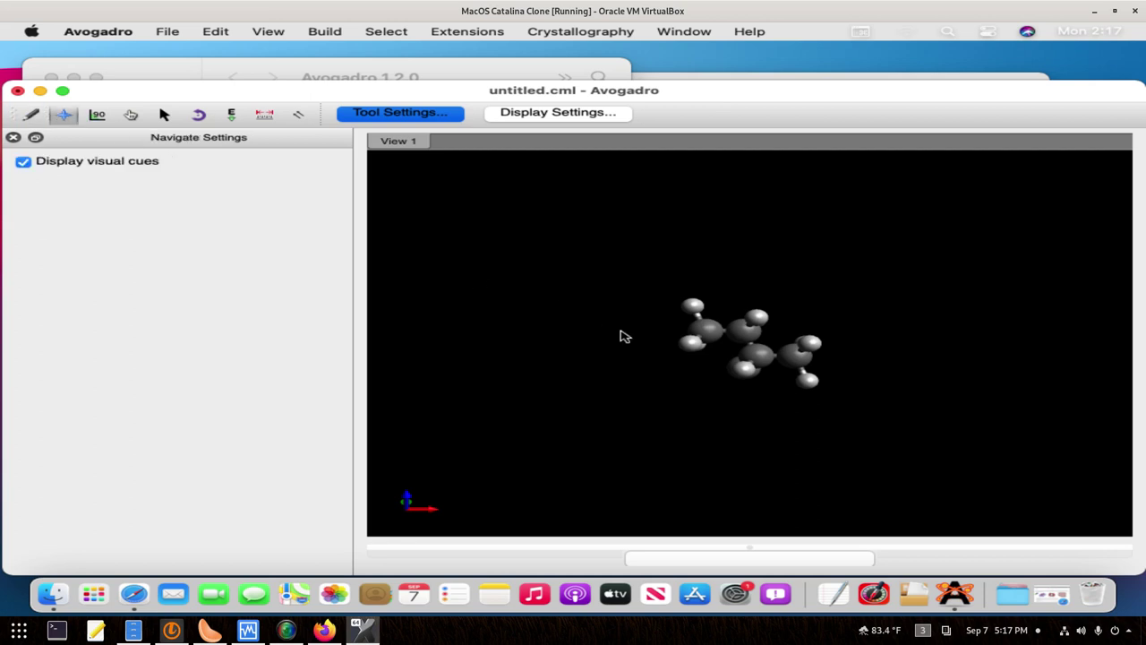
Step: Add a carbon atom between the two central carbons of the chain
drag(686, 337, 678, 162)
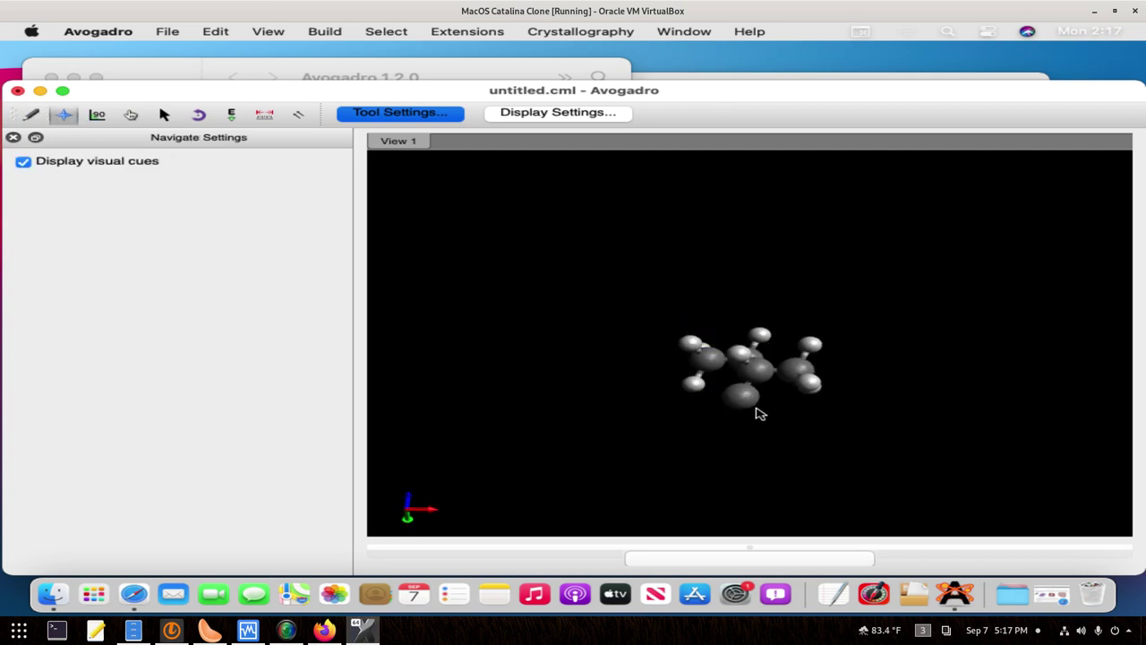
scroll(758, 412, down, 3)
scroll(765, 408, up, 10)
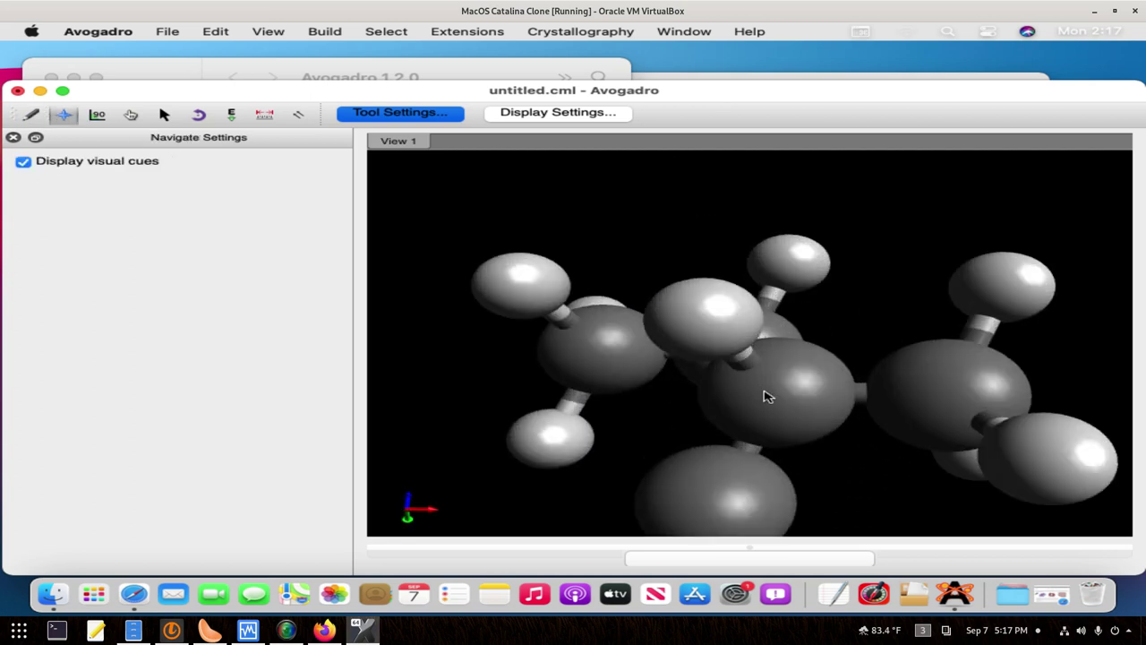
drag(774, 405, 767, 395)
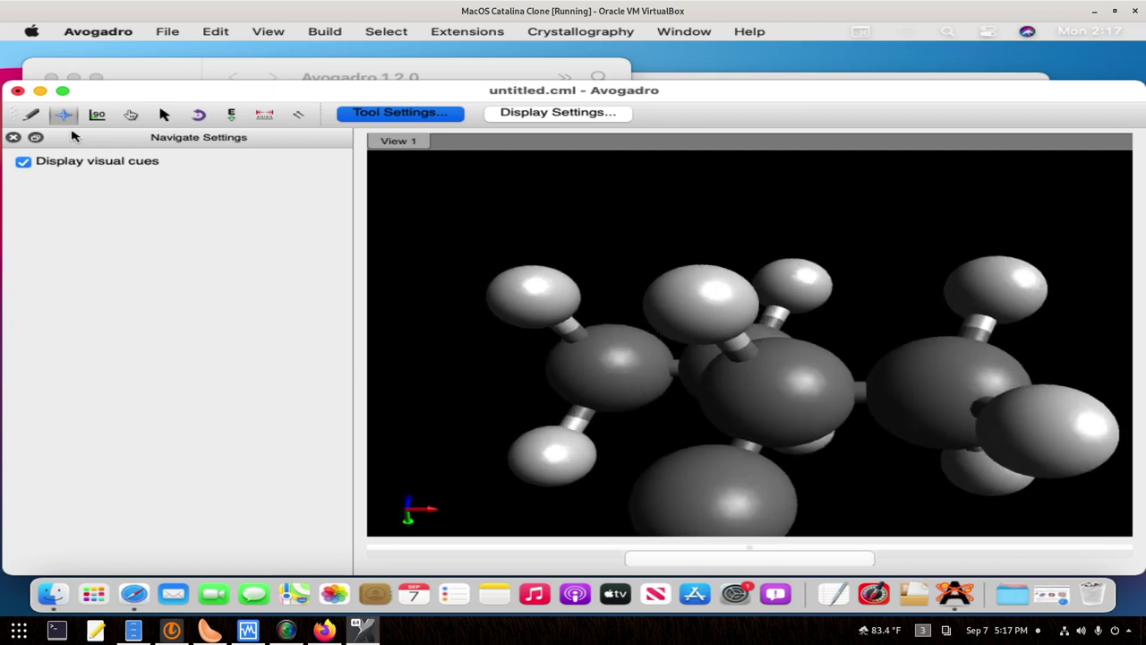
click(33, 117)
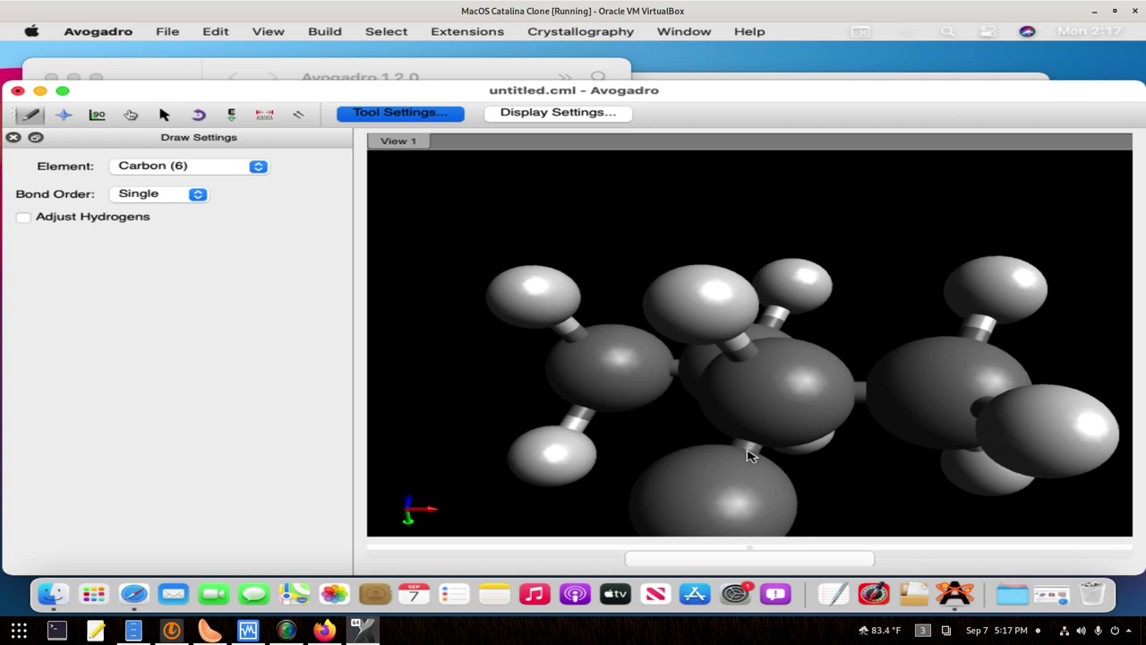
scroll(750, 452, down, 5)
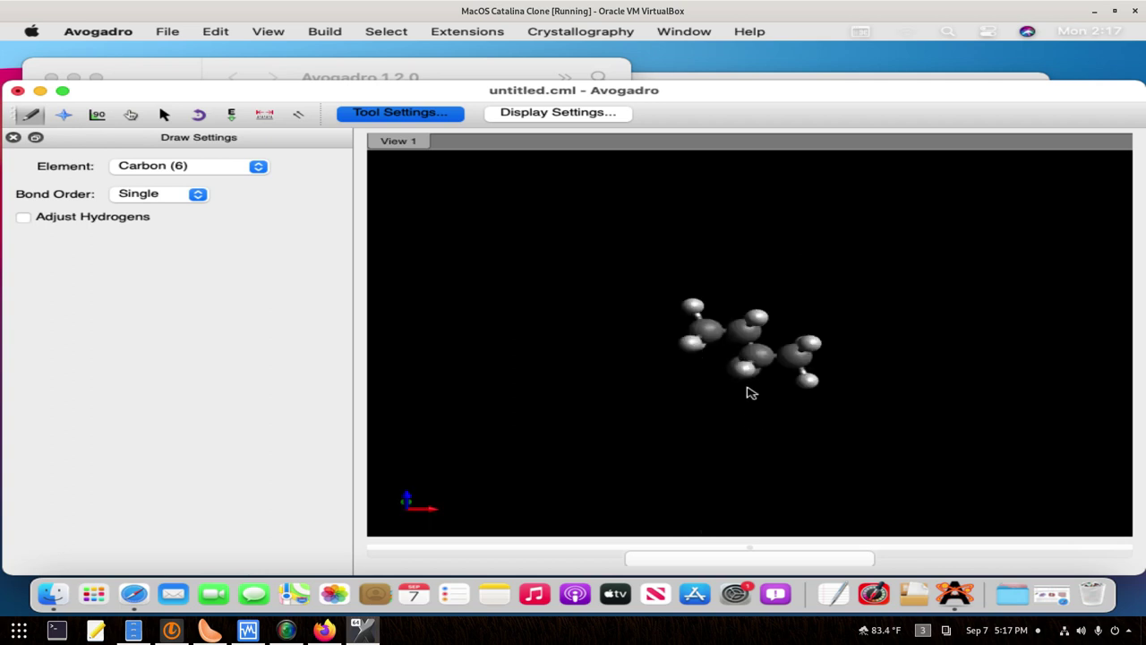
scroll(757, 342, down, 2)
scroll(757, 343, up, 8)
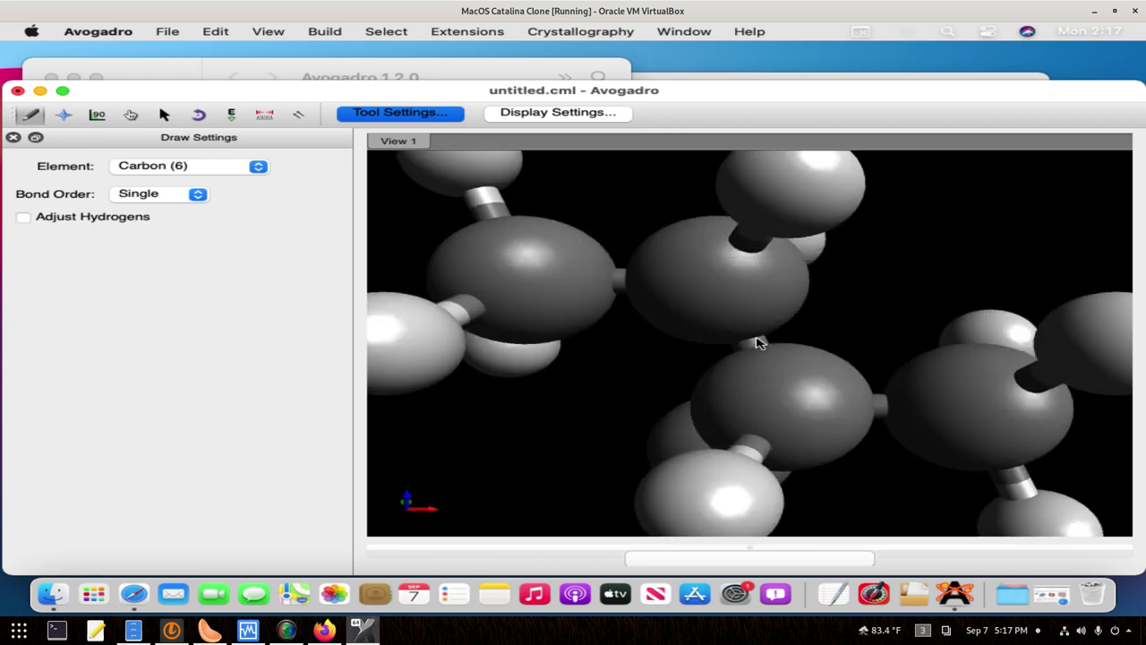
click(798, 334)
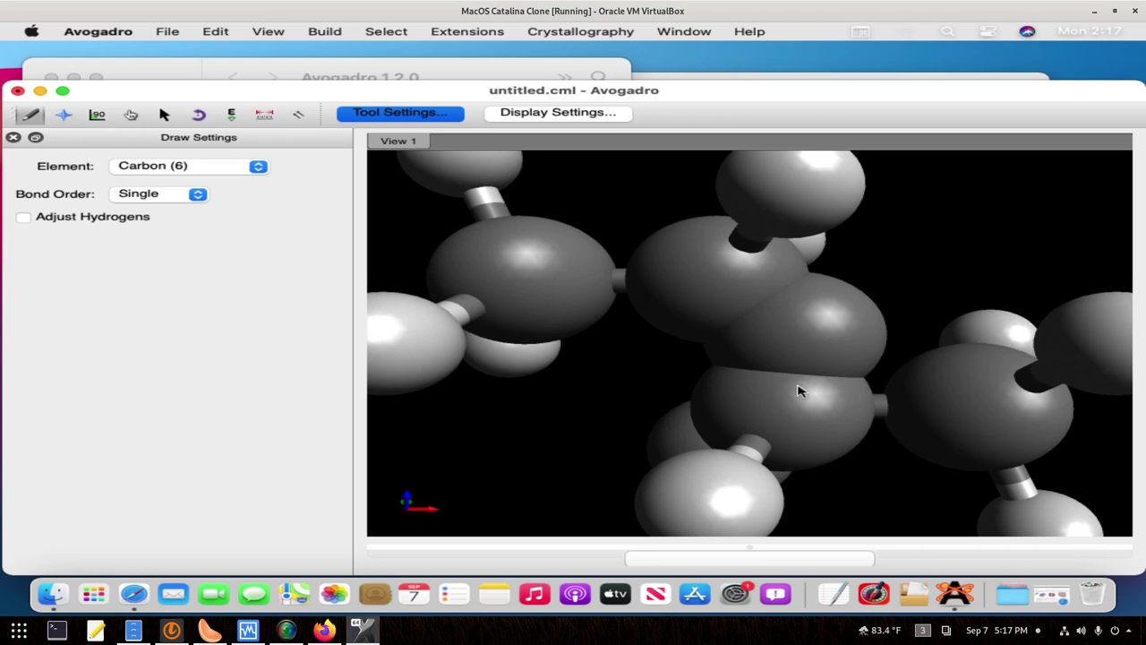
Step: Rotate and zoom the molecule to inspect the newly added carbon
click(62, 117)
drag(829, 375, 829, 338)
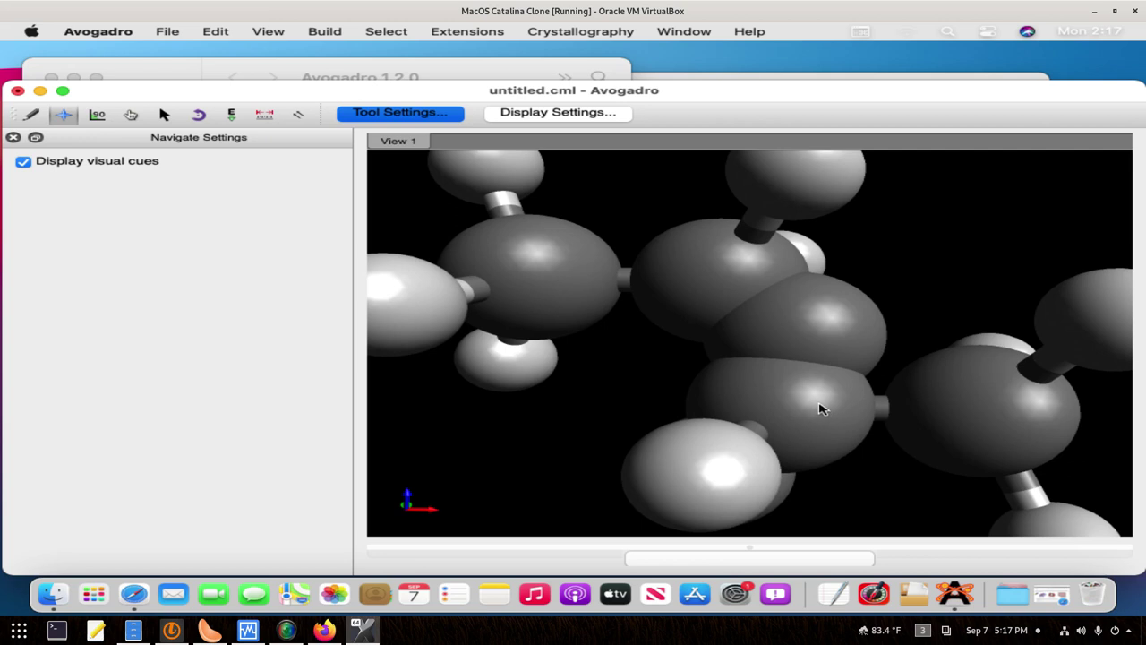
scroll(821, 409, down, 5)
scroll(821, 409, down, 2)
click(30, 117)
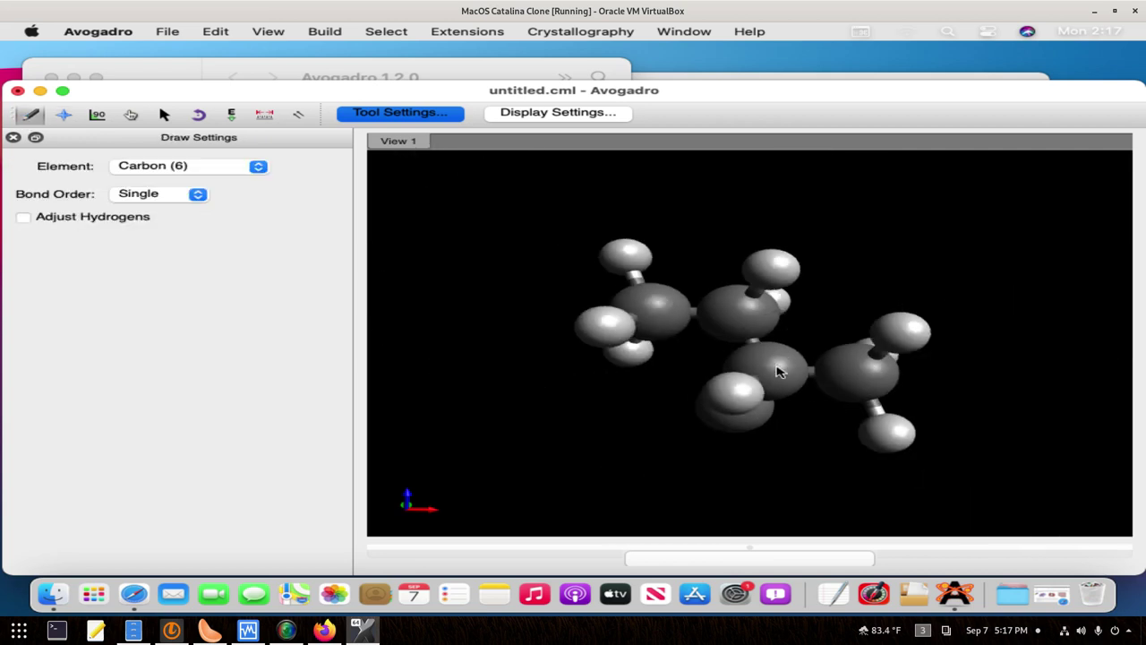
scroll(777, 369, up, 2)
click(62, 115)
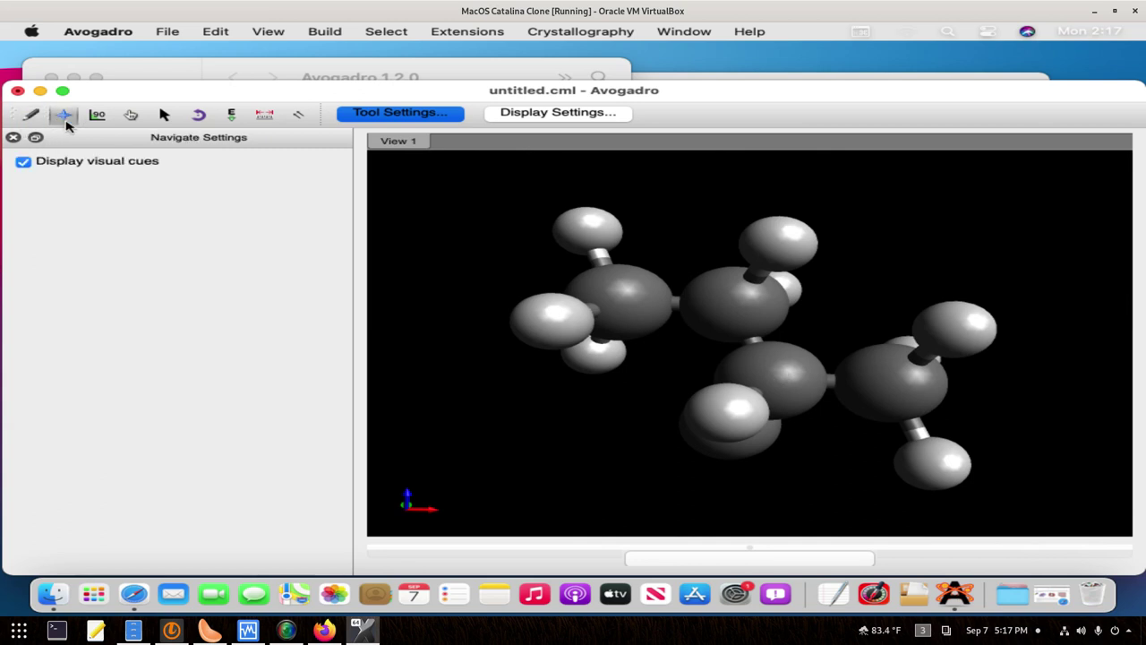
drag(746, 396, 743, 361)
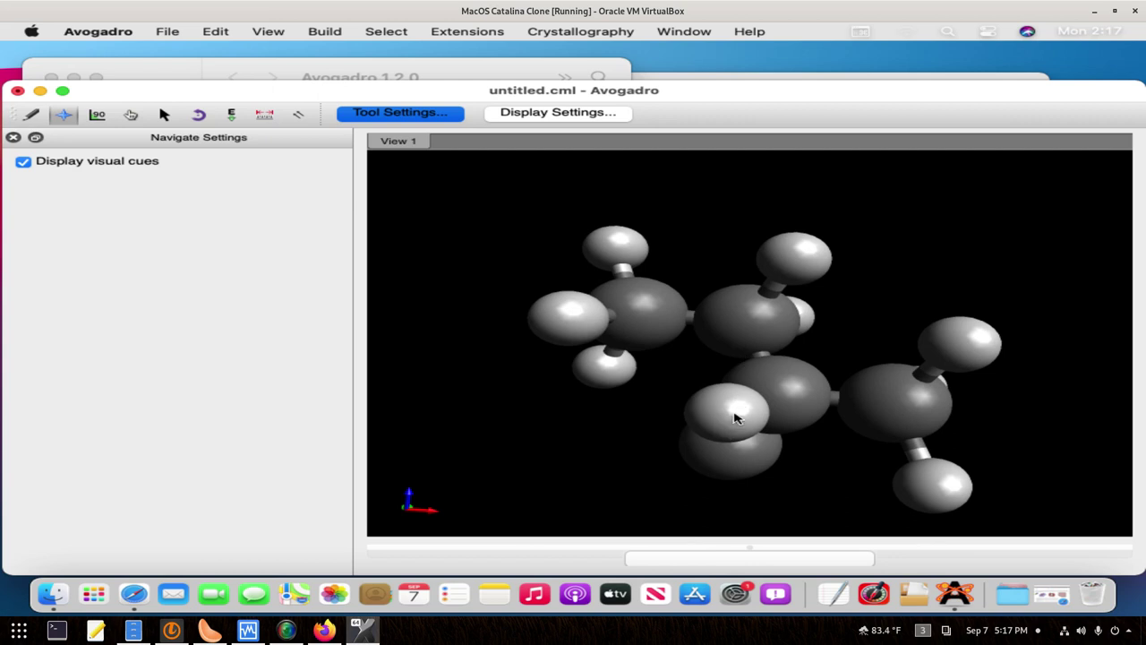
Step: Delete a hydrogen on the lower carbon and convert that carbon to Oxygen (8)
click(32, 114)
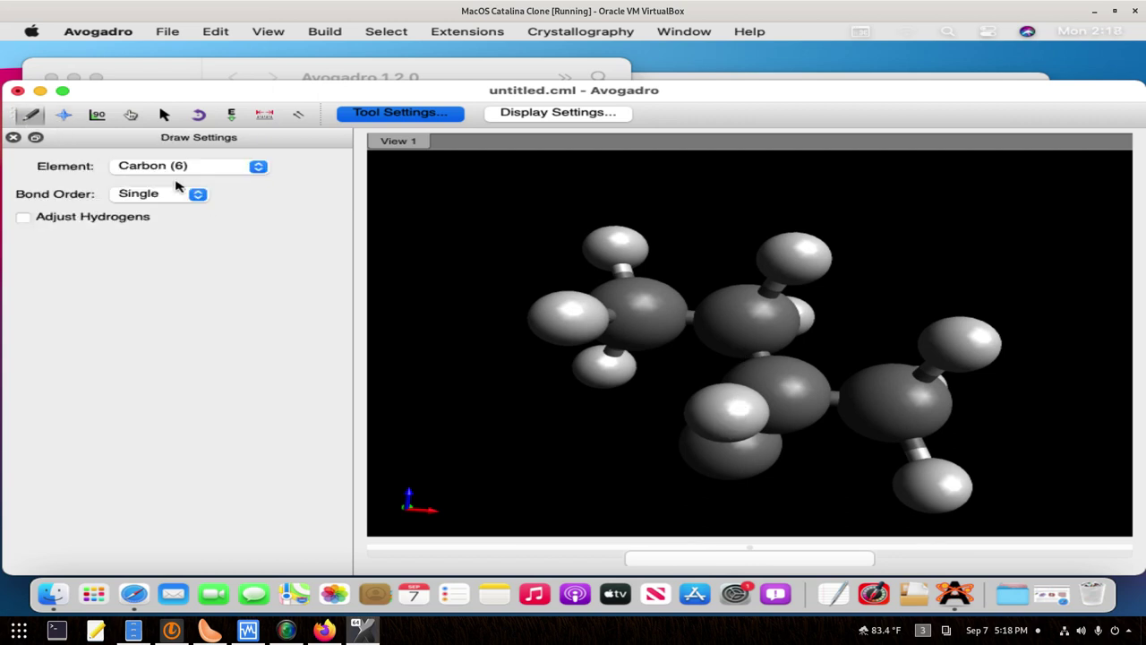
right_click(736, 427)
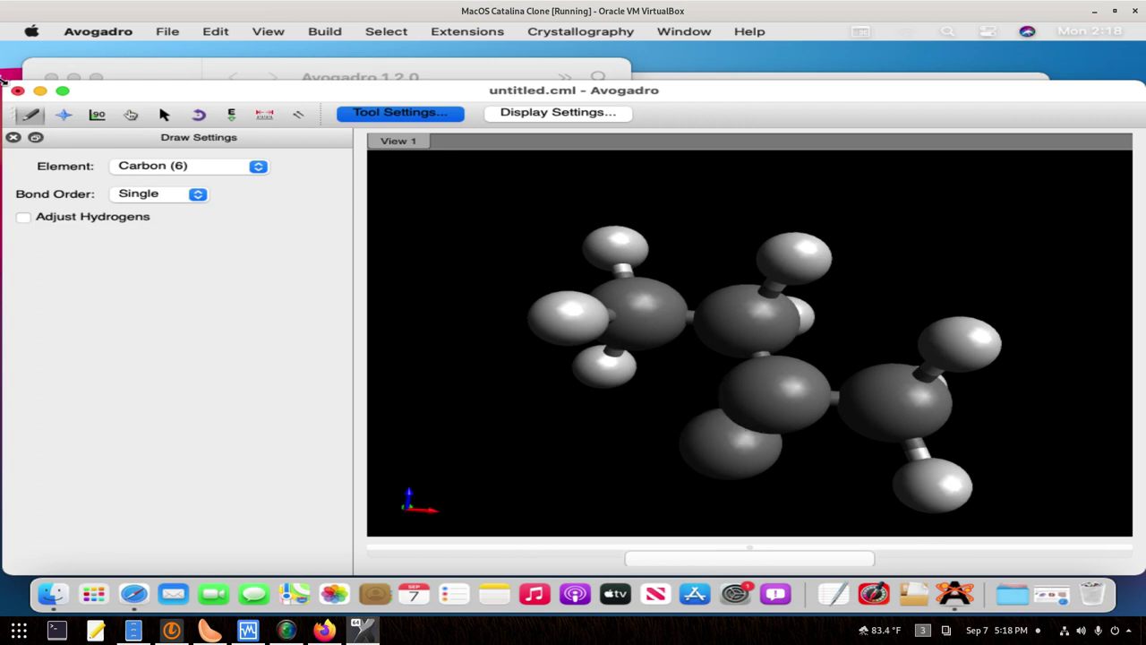
click(63, 115)
drag(722, 394, 777, 262)
click(32, 117)
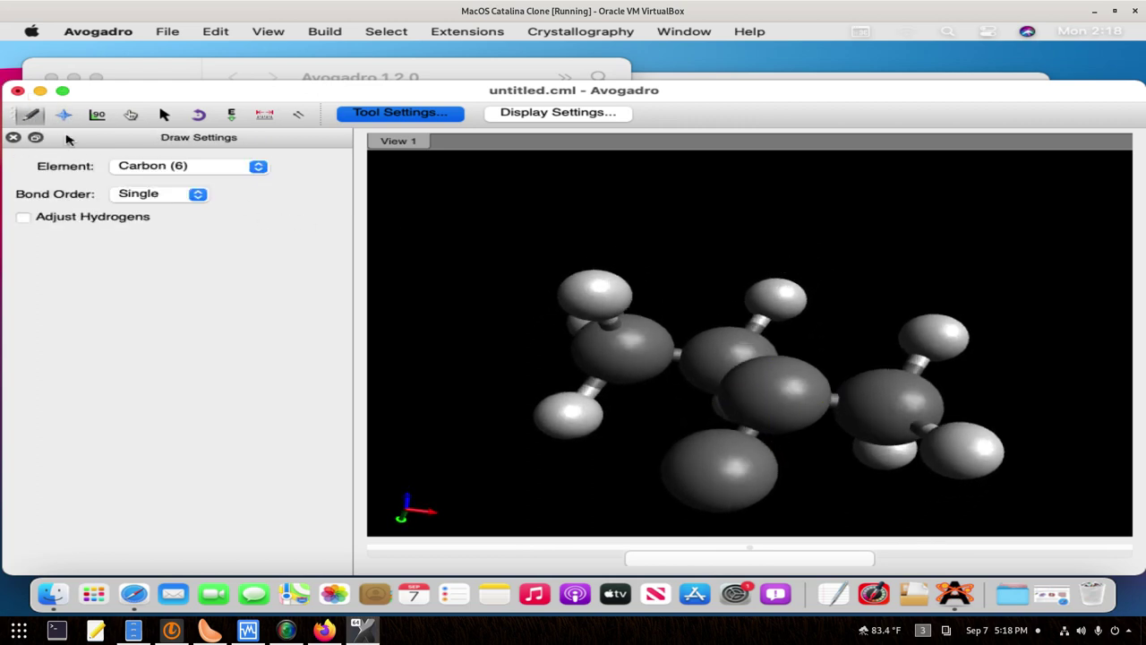
click(195, 170)
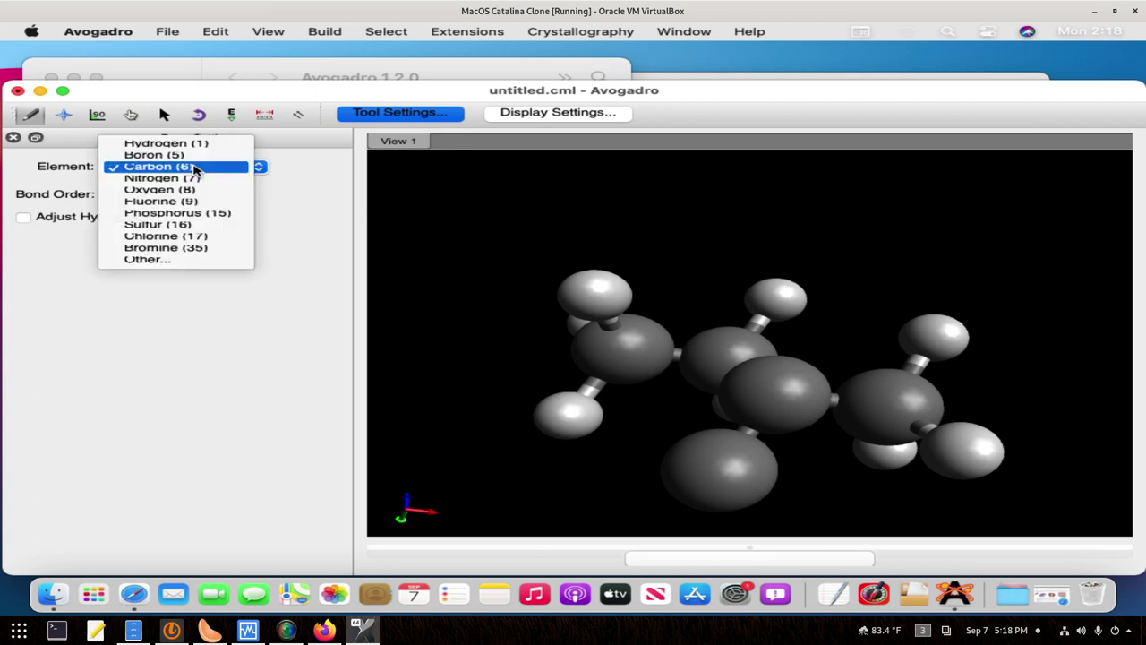
click(190, 188)
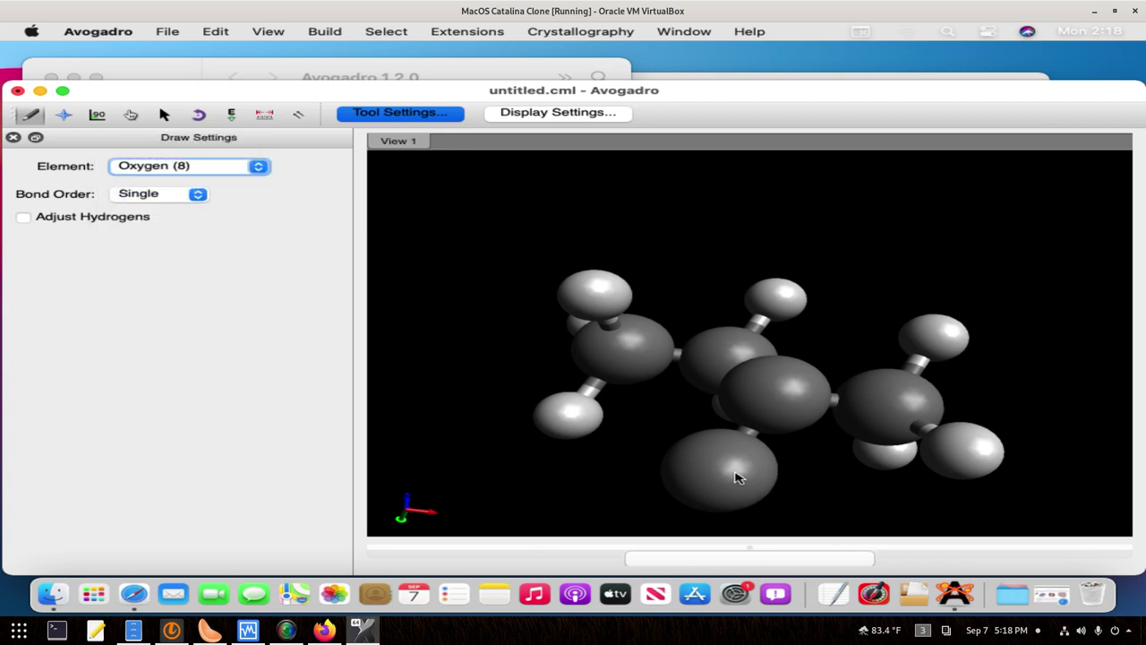
click(738, 478)
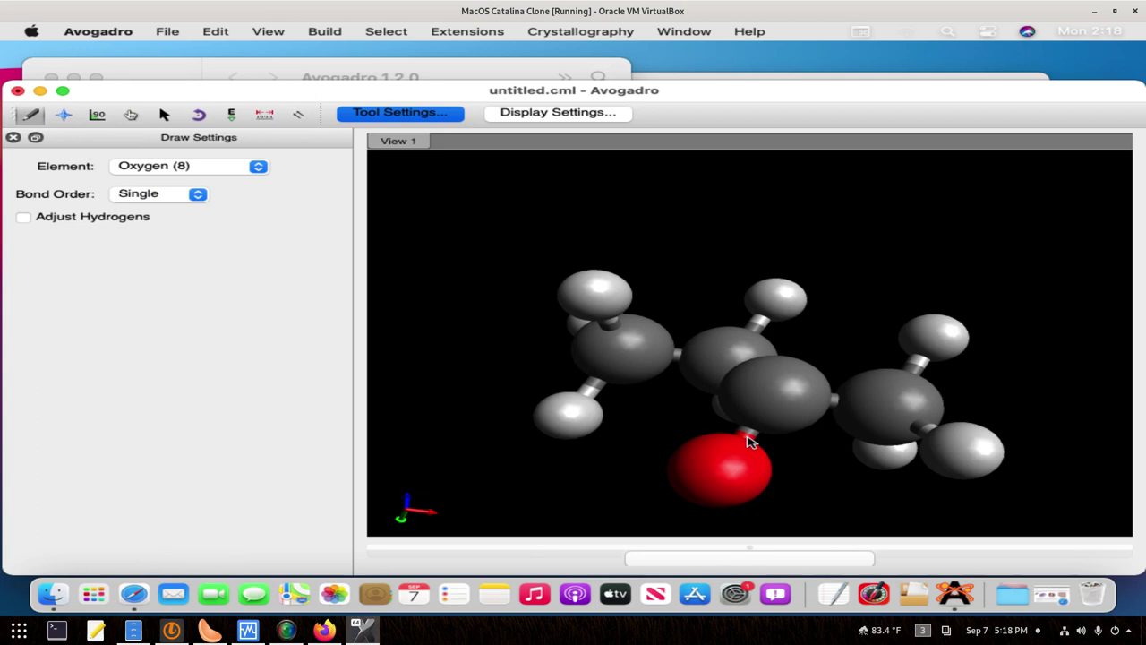
Step: Revert a mistakenly converted oxygen back to carbon, then rotate to view the oxygen
scroll(750, 437, down, 5)
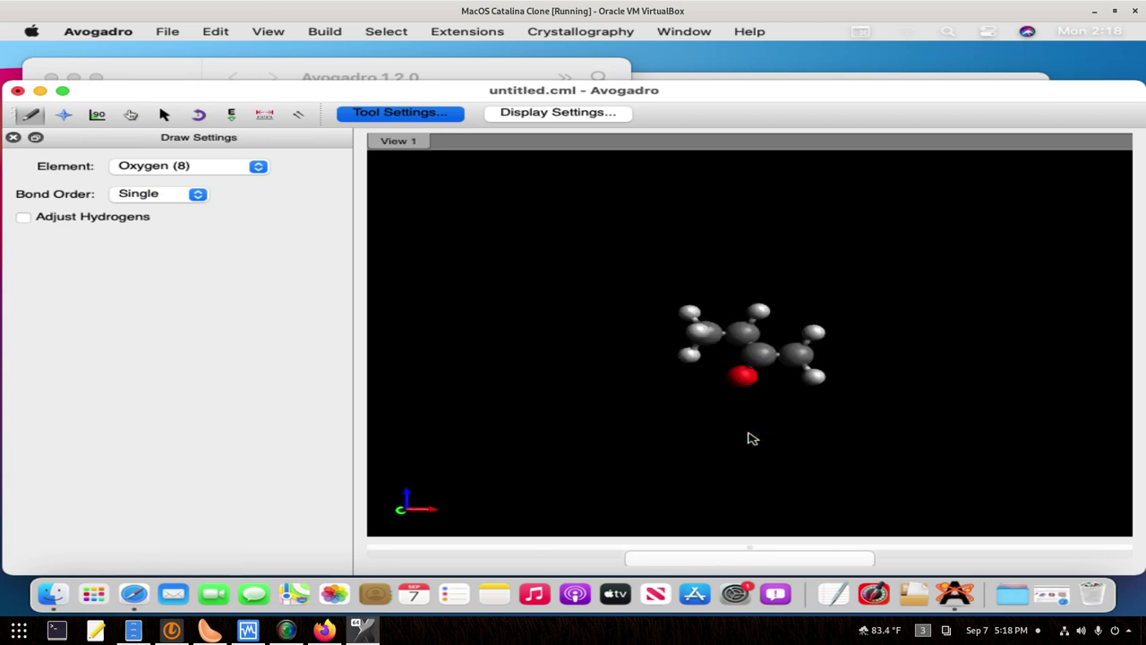
scroll(757, 367, down, 2)
scroll(759, 369, up, 10)
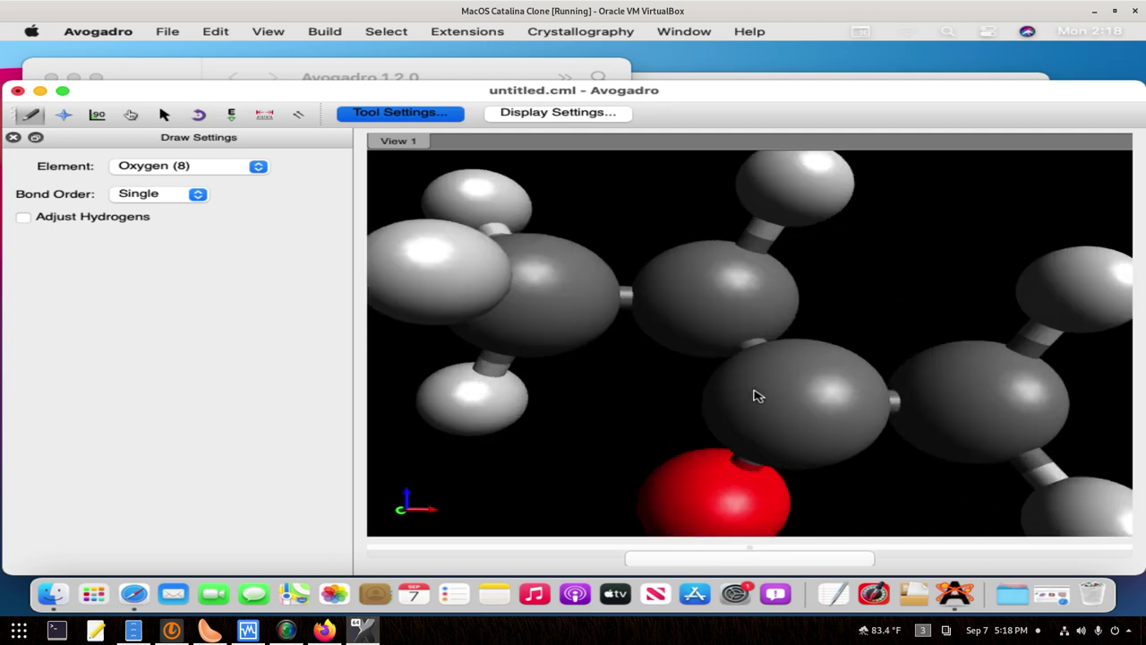
click(748, 469)
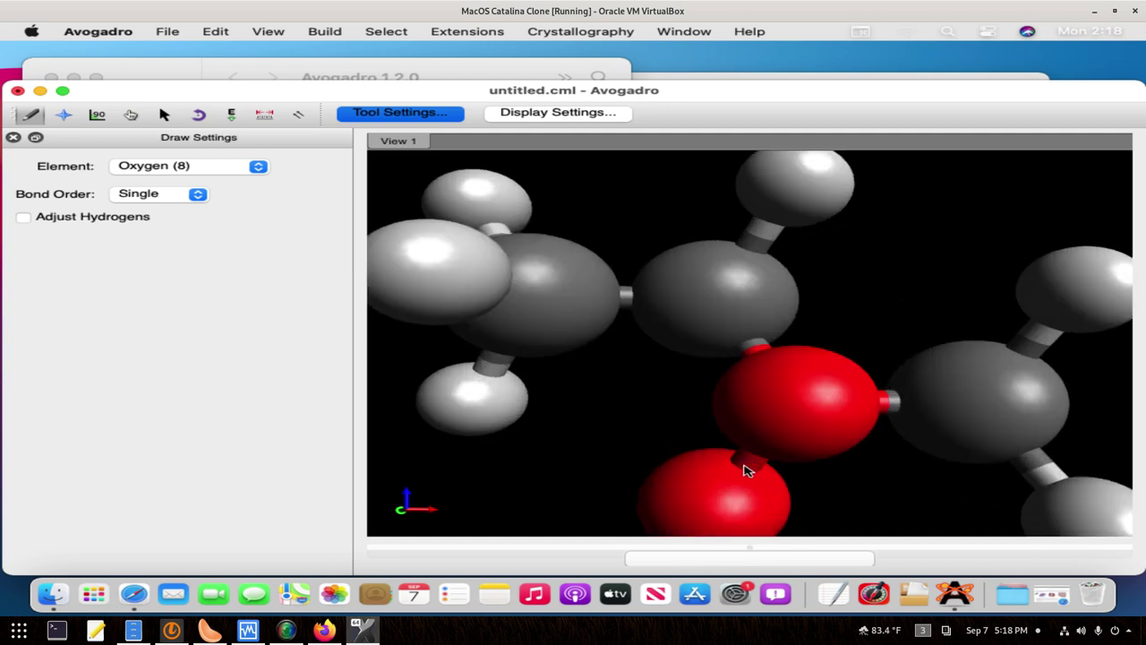
click(183, 172)
click(158, 144)
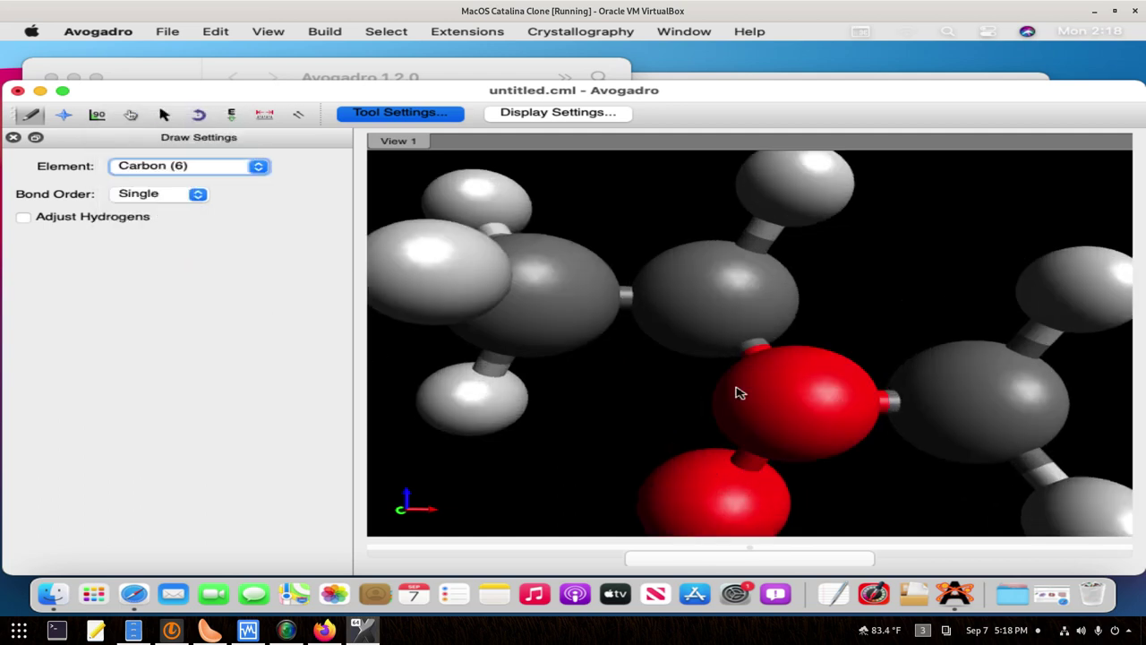
click(779, 413)
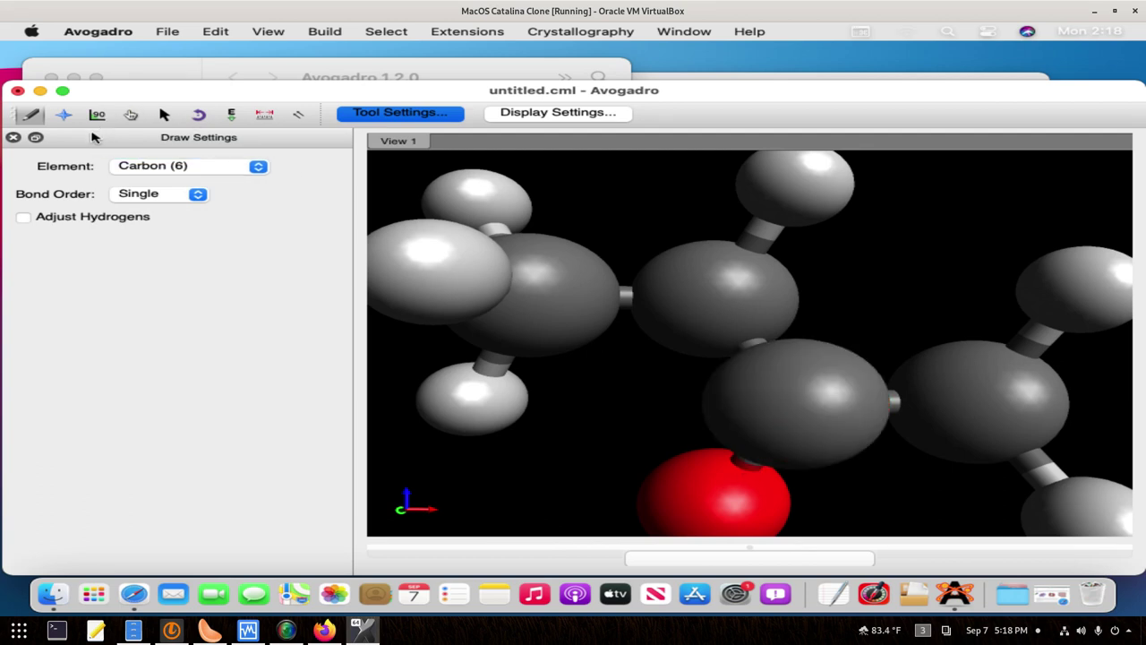
click(64, 116)
drag(770, 457, 815, 363)
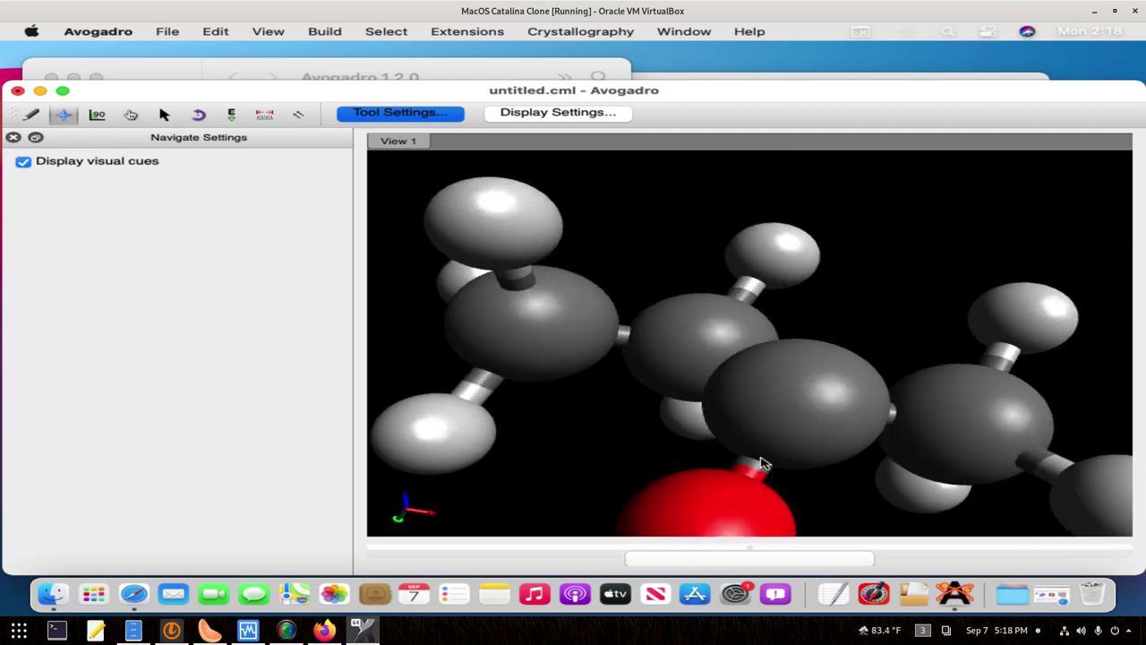
Step: Make the carbon–oxygen bond a double bond, forming butanone
click(26, 116)
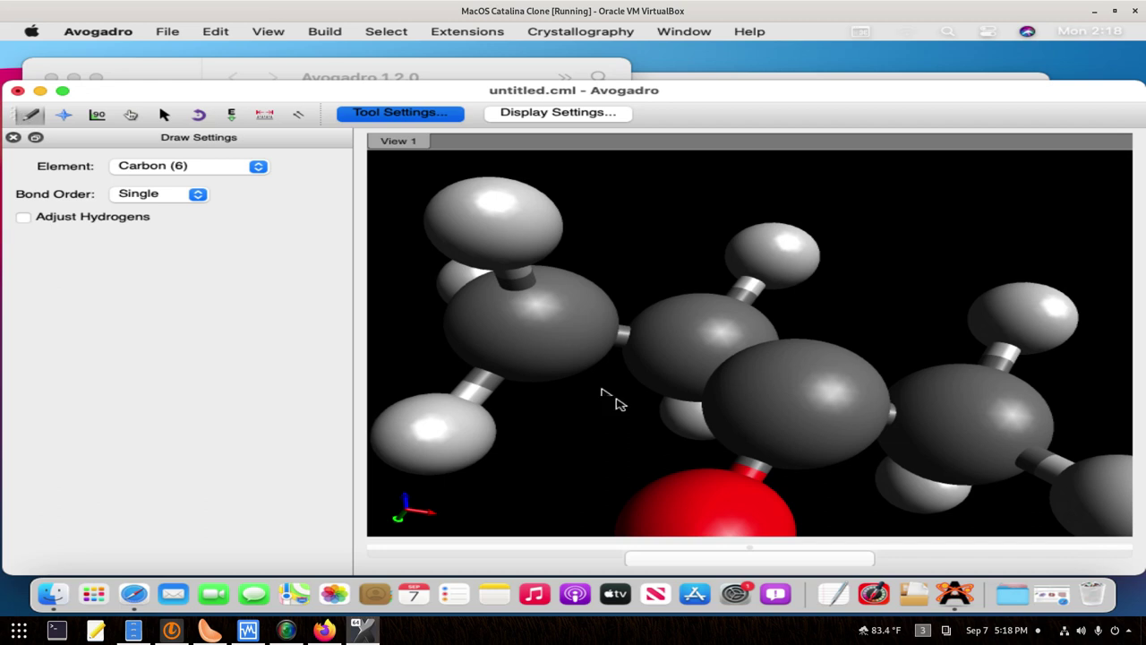
click(754, 474)
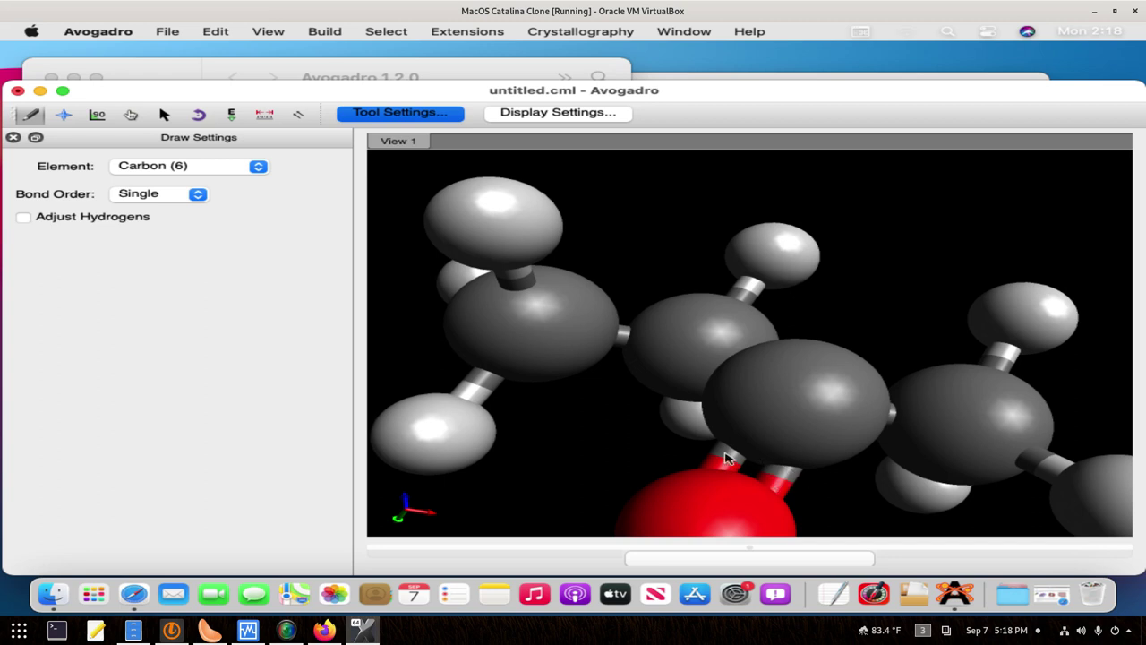
scroll(750, 450, up, 2)
scroll(752, 451, down, 5)
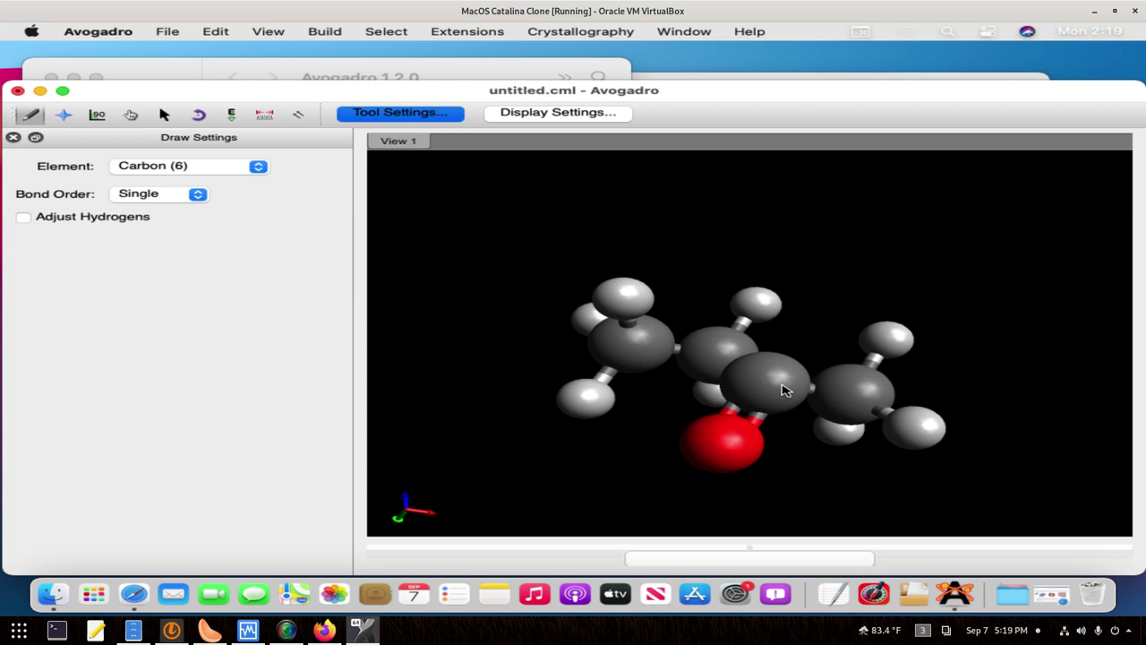
Step: Rotate the butanone model with Navigate to inspect it from several sides
click(63, 115)
drag(793, 401, 659, 250)
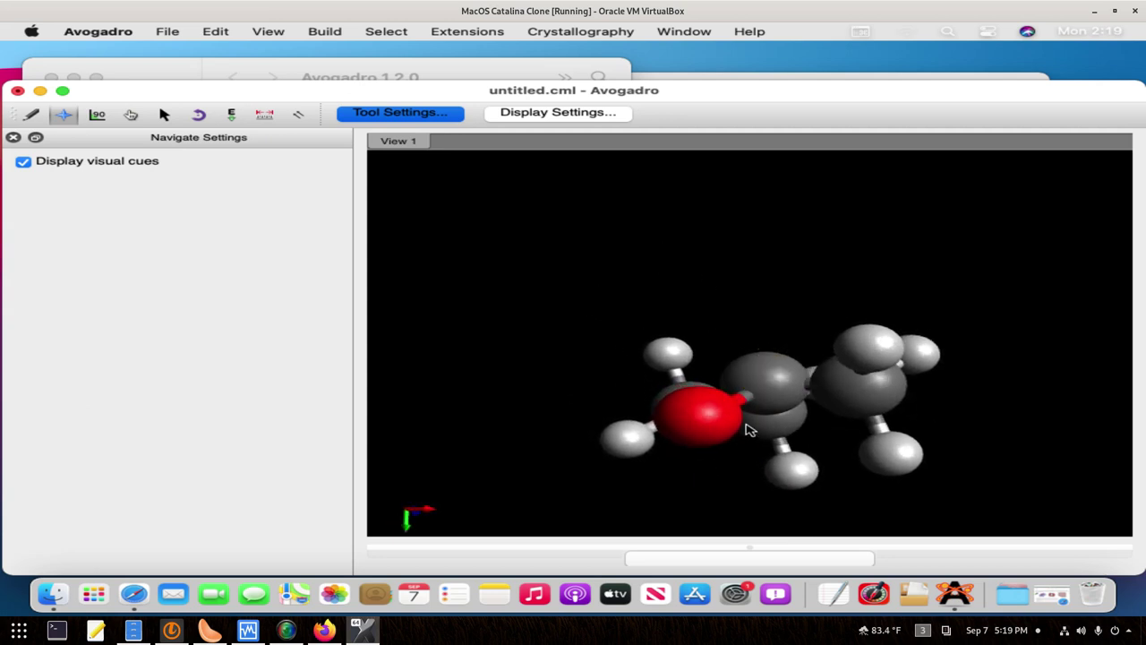
drag(784, 380, 782, 445)
drag(773, 389, 794, 486)
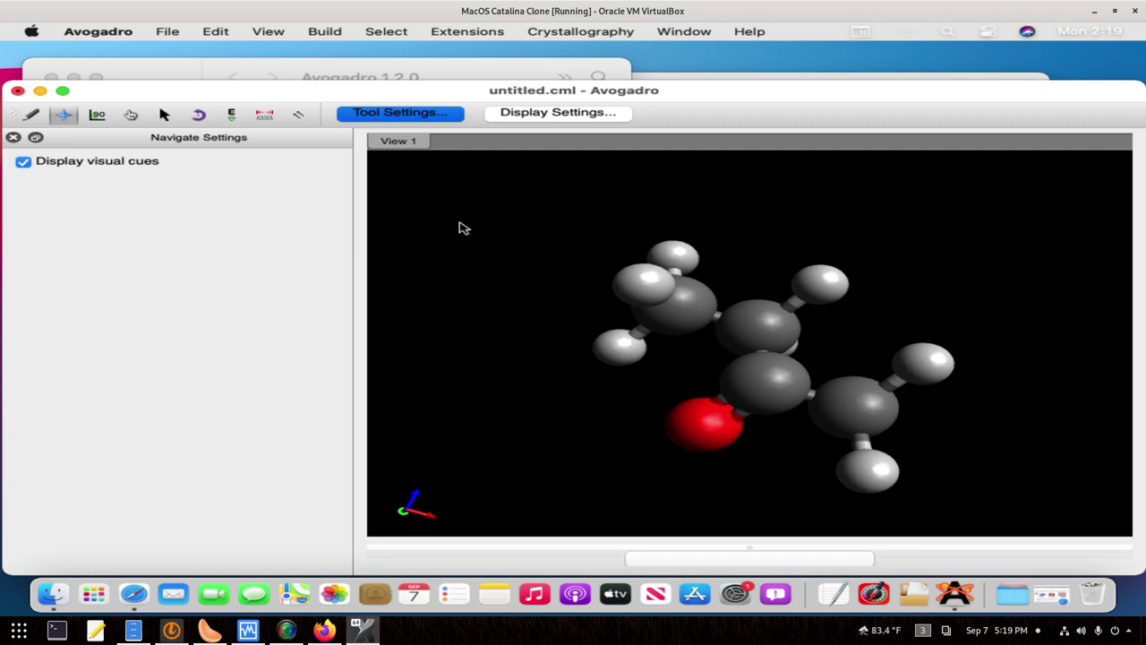
Step: Run Auto Optimization until butanone converges at 12.4385 kJ/mol, then rotate and zoom to inspect it
click(231, 115)
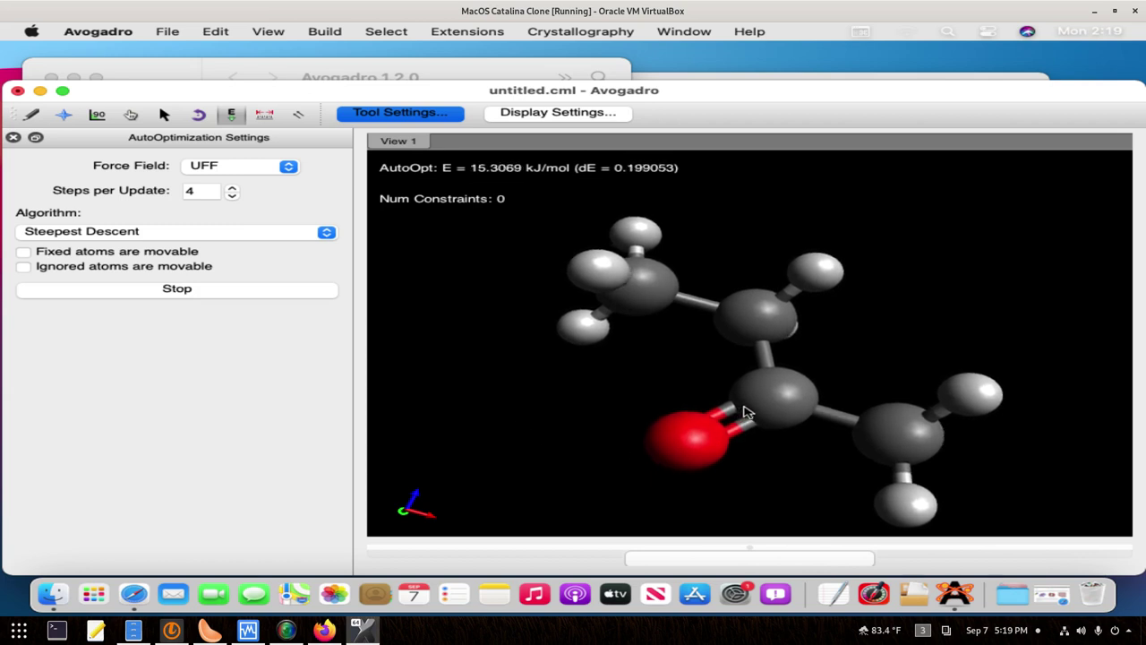
key(F9)
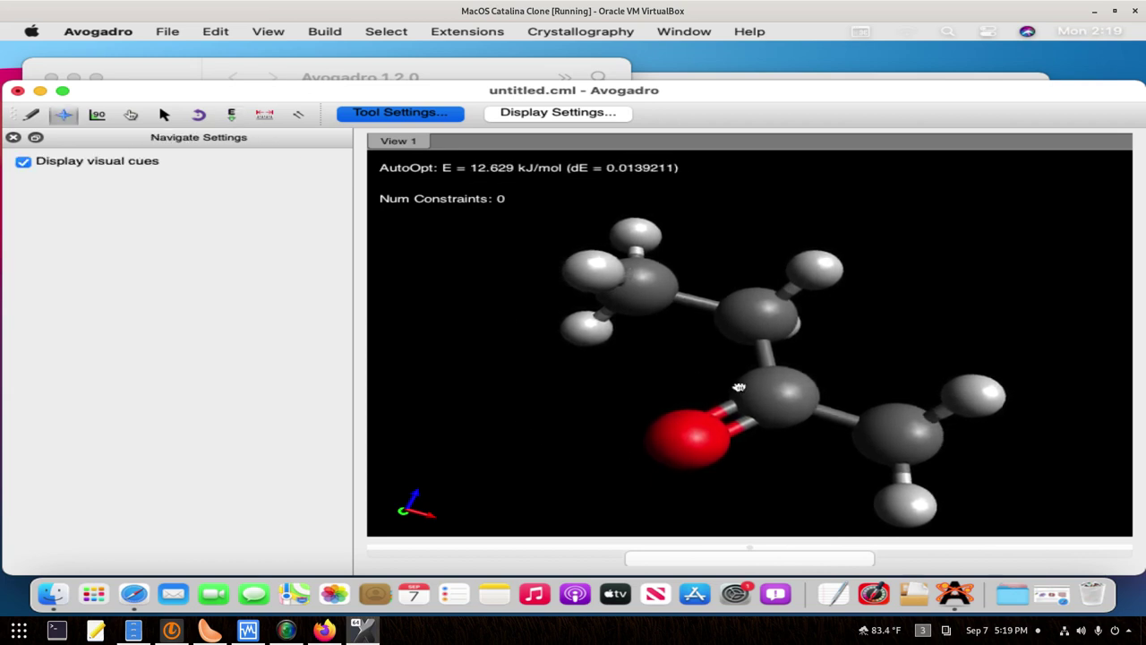
drag(707, 381, 945, 208)
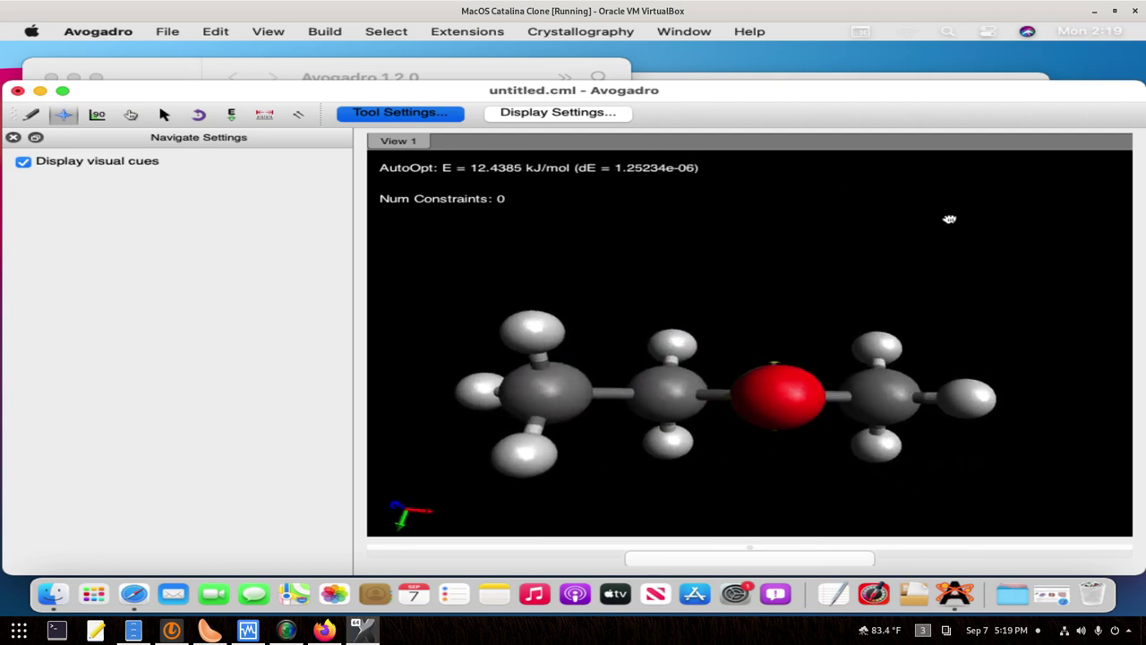
drag(949, 218, 878, 131)
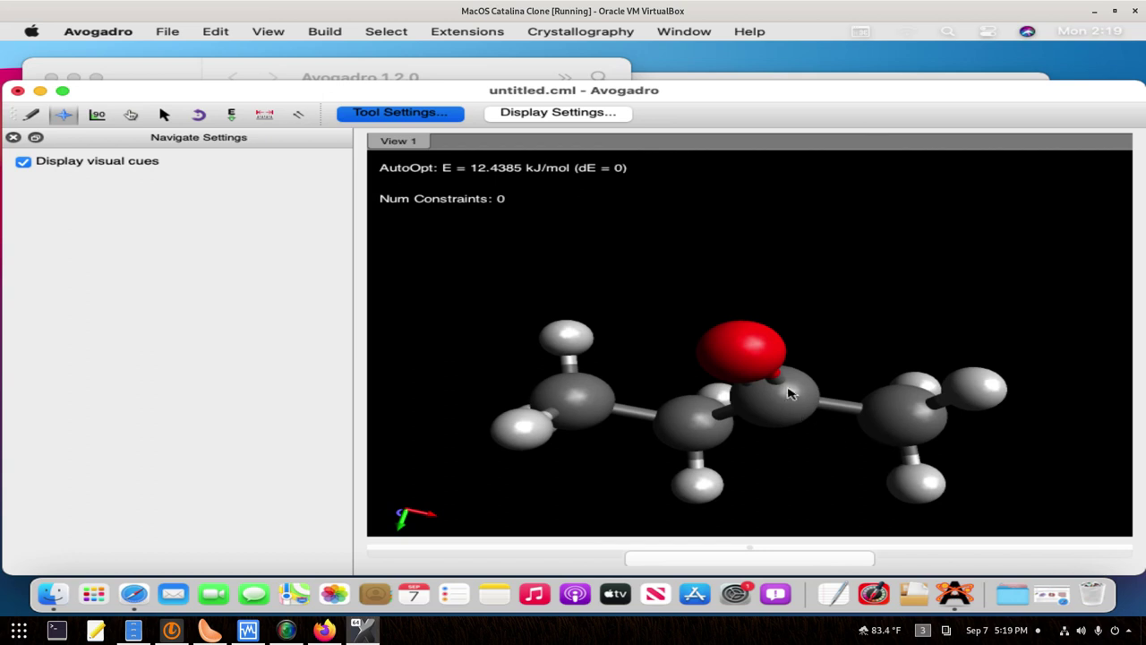
drag(786, 393, 845, 476)
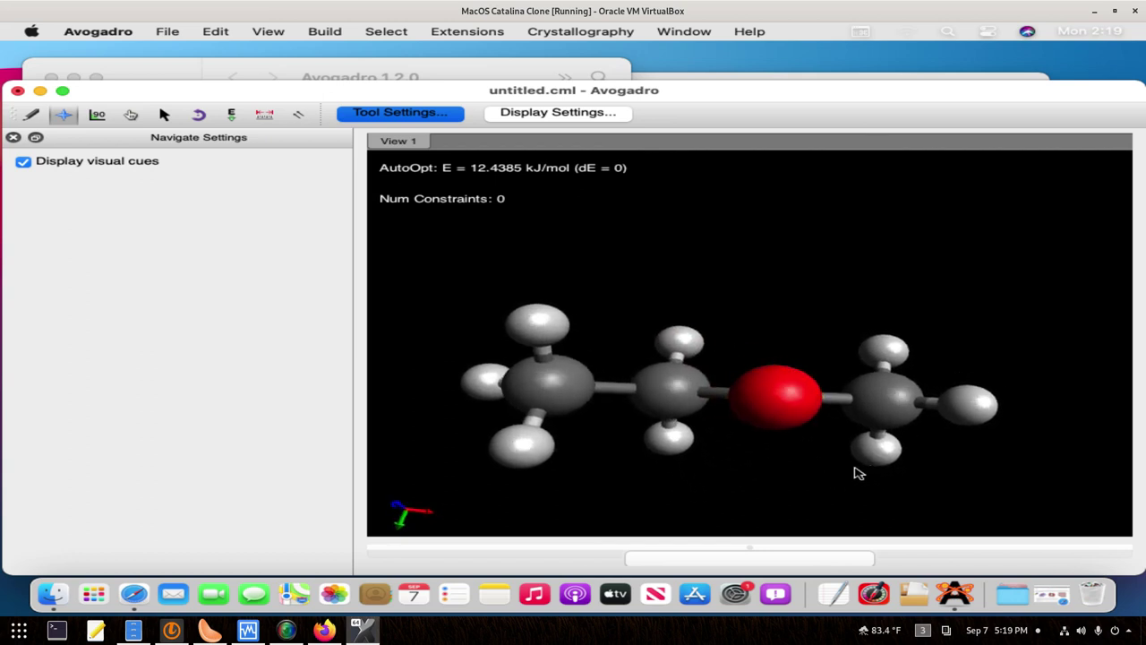
middle_drag(784, 405, 777, 208)
scroll(799, 309, down, 5)
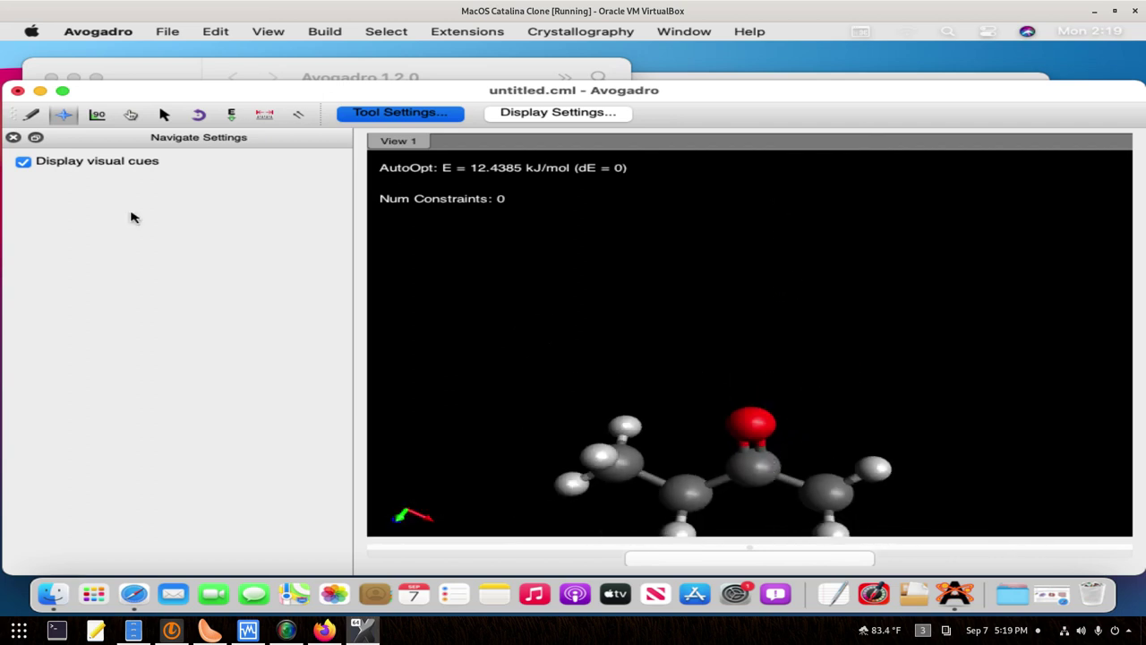
Step: With the Manipulate tool, drag the carbonyl oxygen upward out of place twice to watch it relax
click(131, 115)
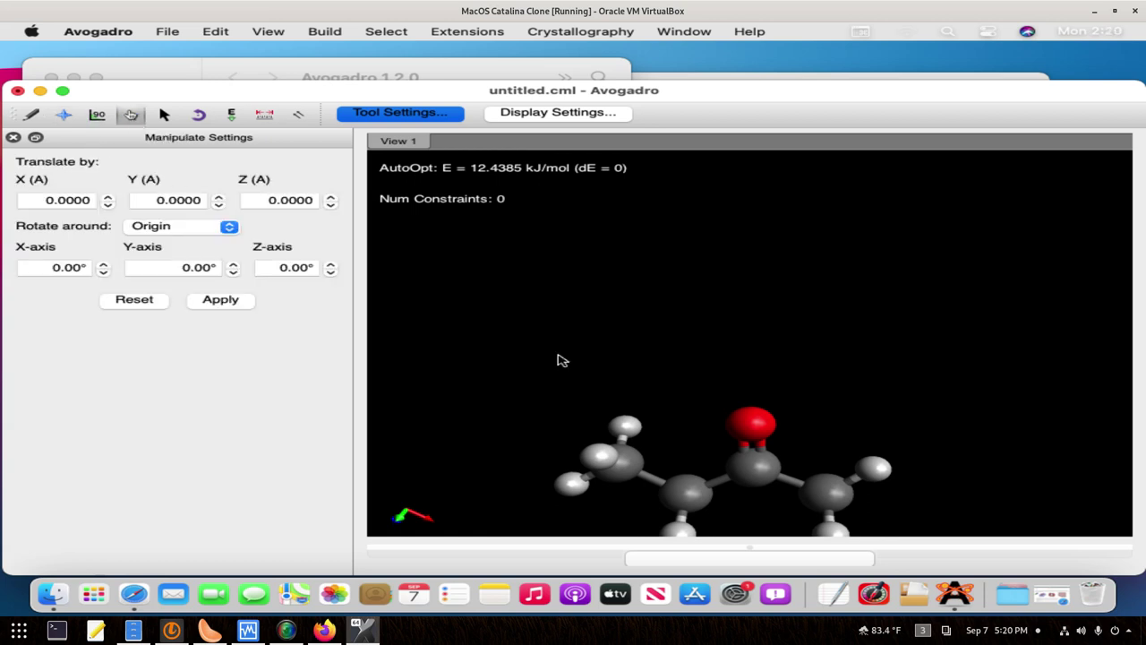
drag(745, 468, 722, 400)
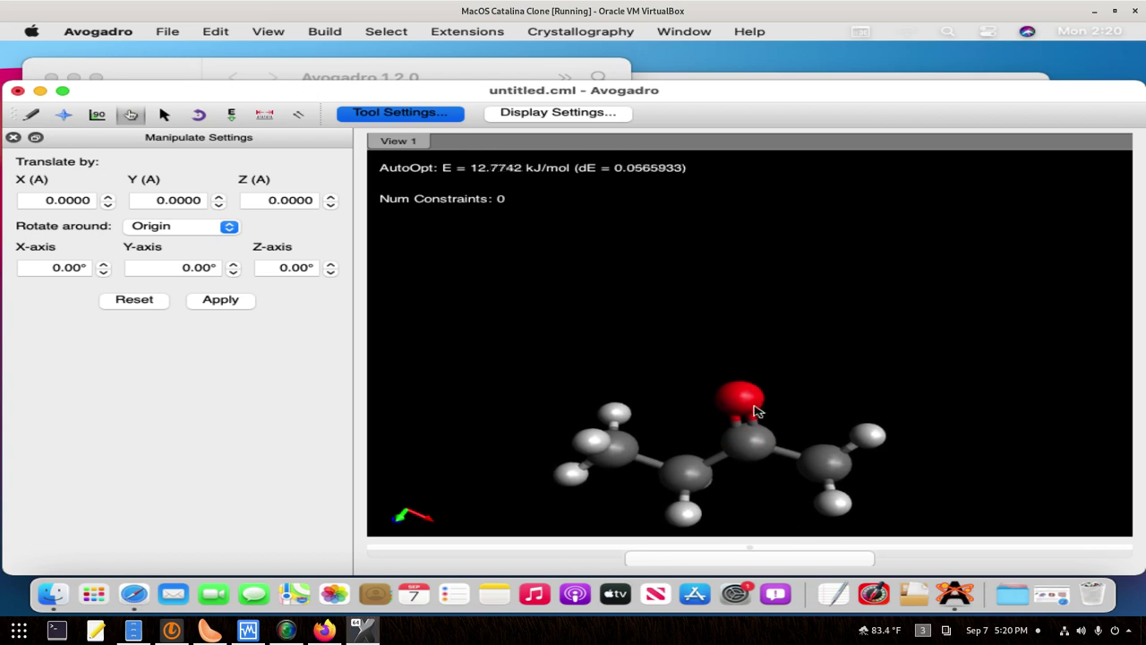
drag(740, 396, 758, 301)
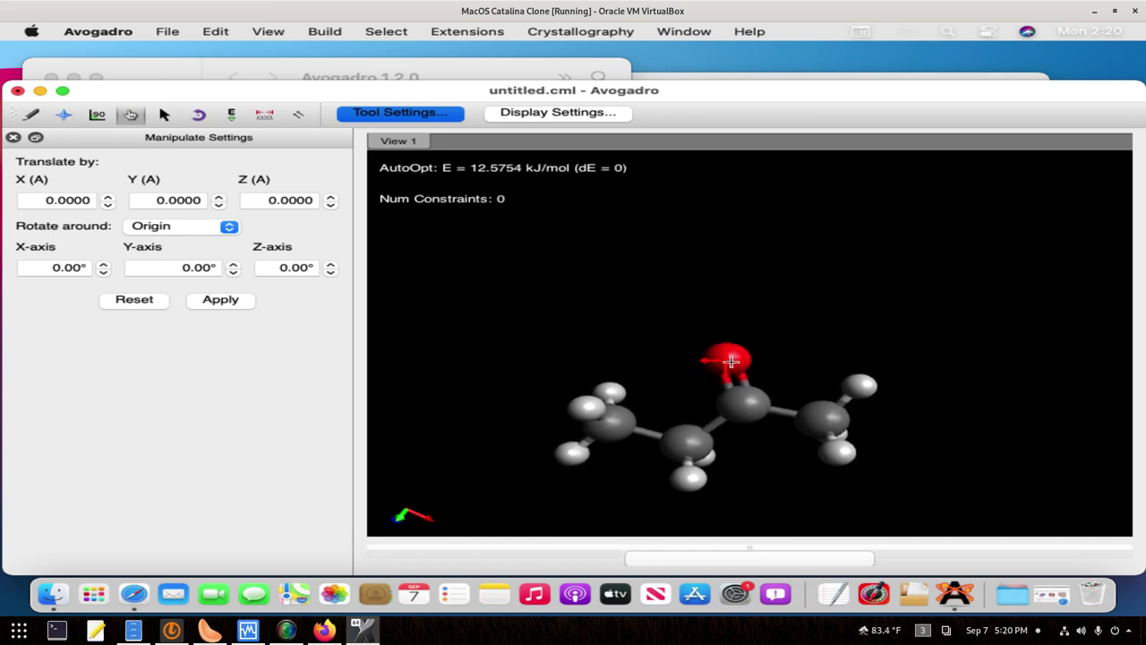
drag(739, 363, 711, 346)
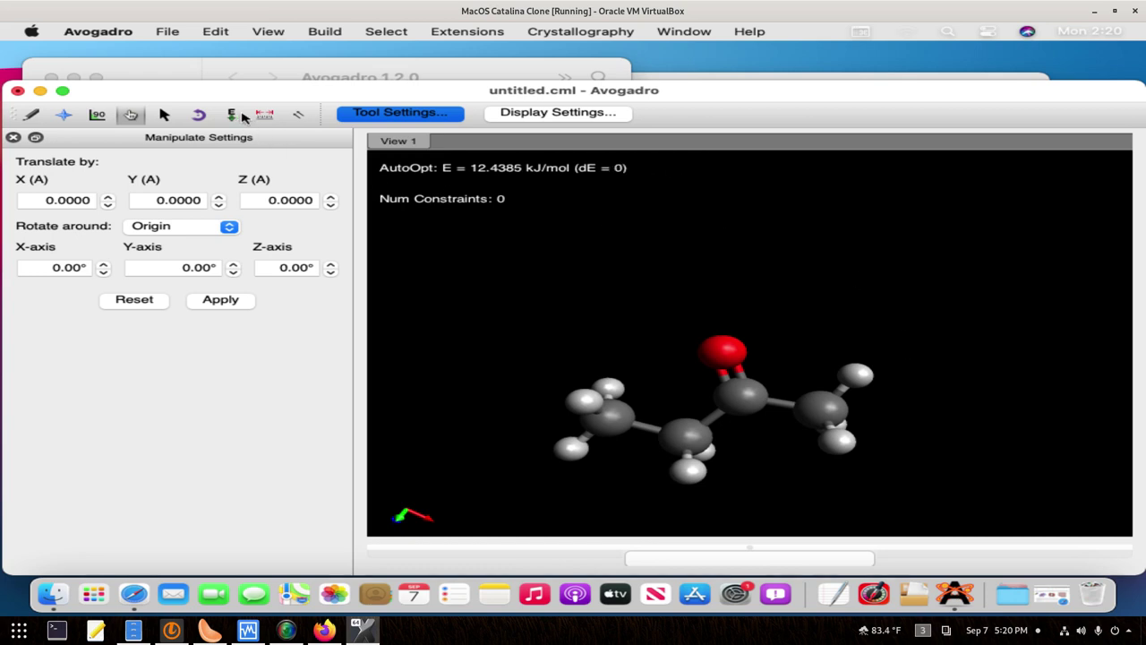
Step: Stop the auto-optimization and cycle through the tools to the Atom/Bond Select tool
click(240, 116)
click(203, 288)
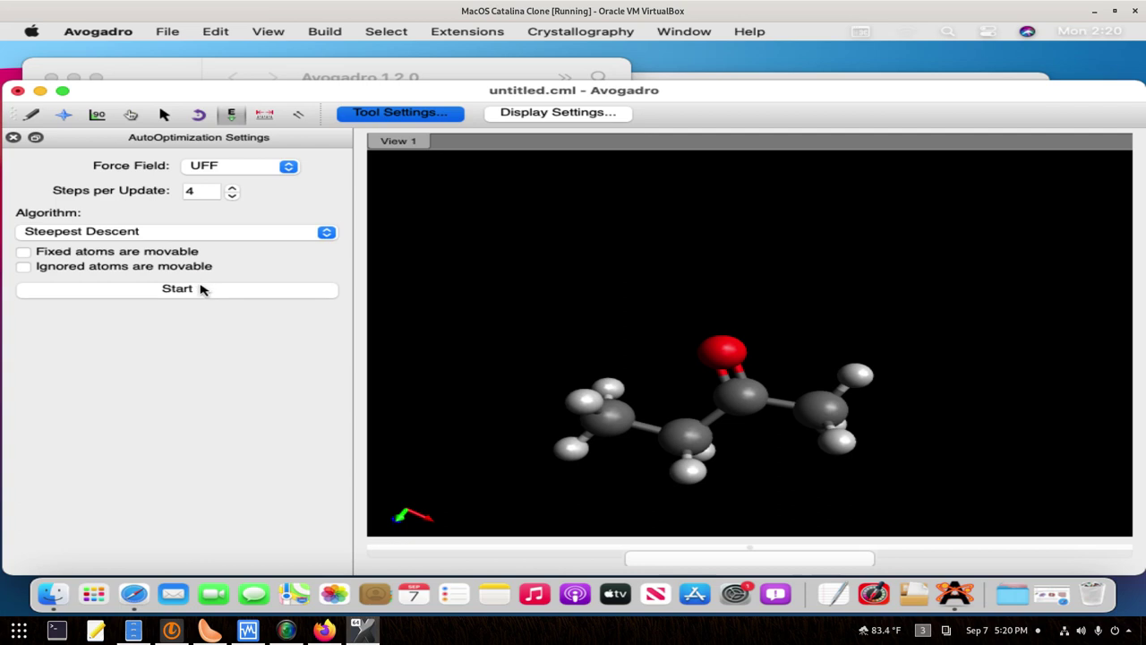
click(131, 116)
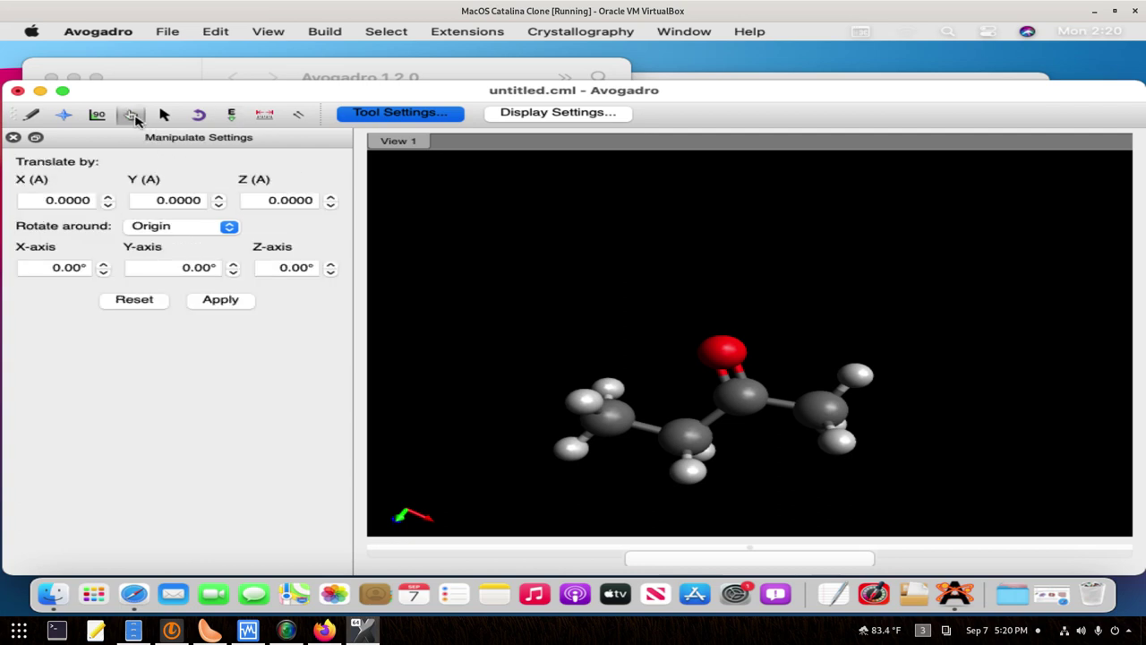
click(63, 115)
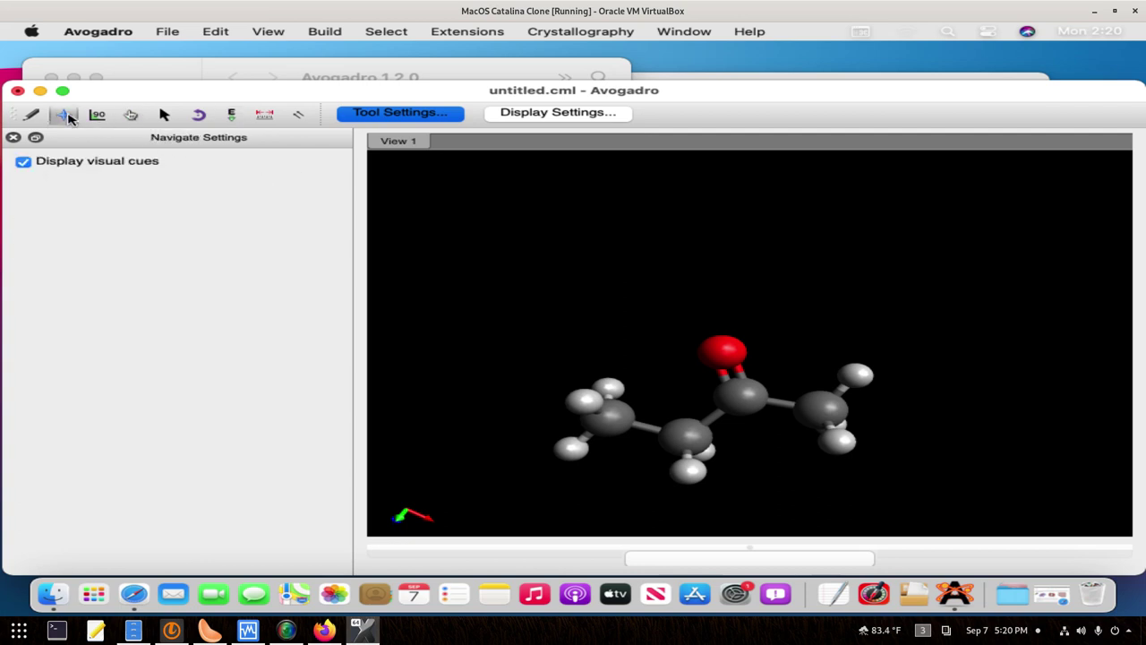
click(97, 116)
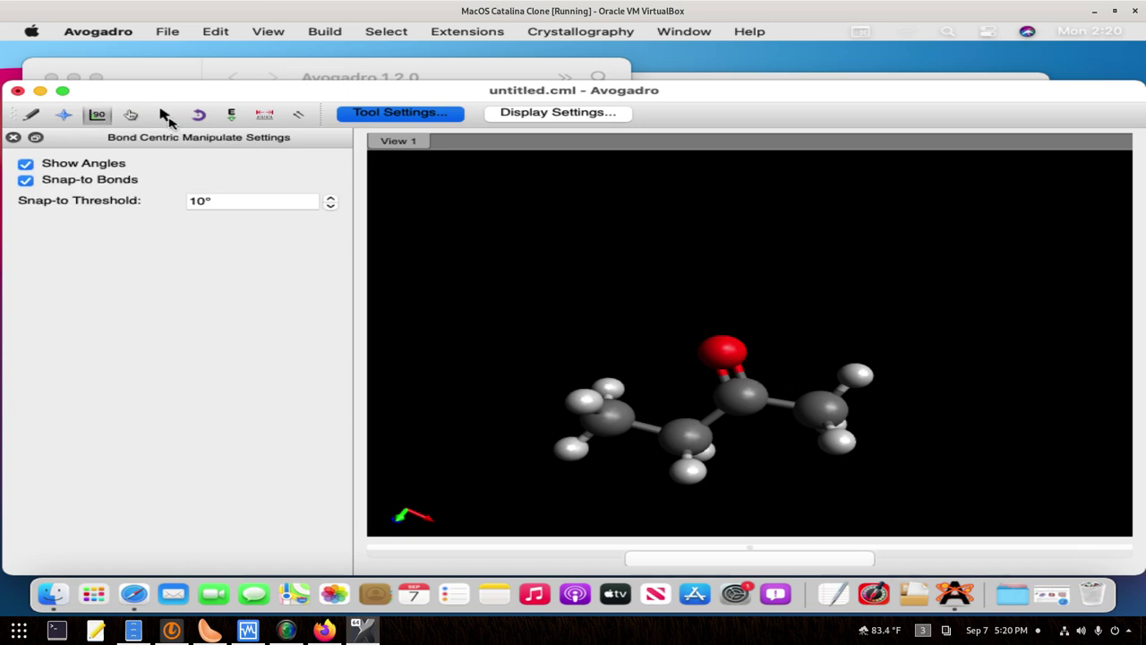
click(165, 115)
mouse_move(739, 403)
mouse_down()
mouse_move(747, 421)
mouse_move(735, 372)
mouse_move(970, 319)
mouse_move(714, 367)
mouse_move(773, 376)
mouse_move(750, 384)
mouse_up()
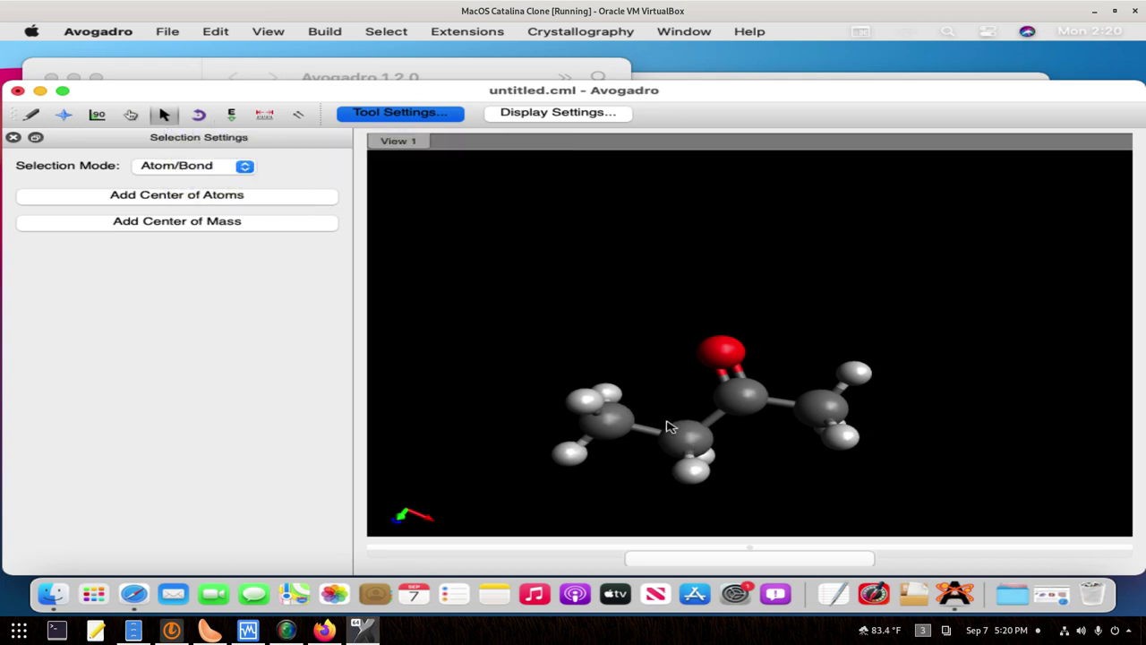
Step: Browse the Select and Extensions menus and open Extensions > Create Surfaces
click(379, 33)
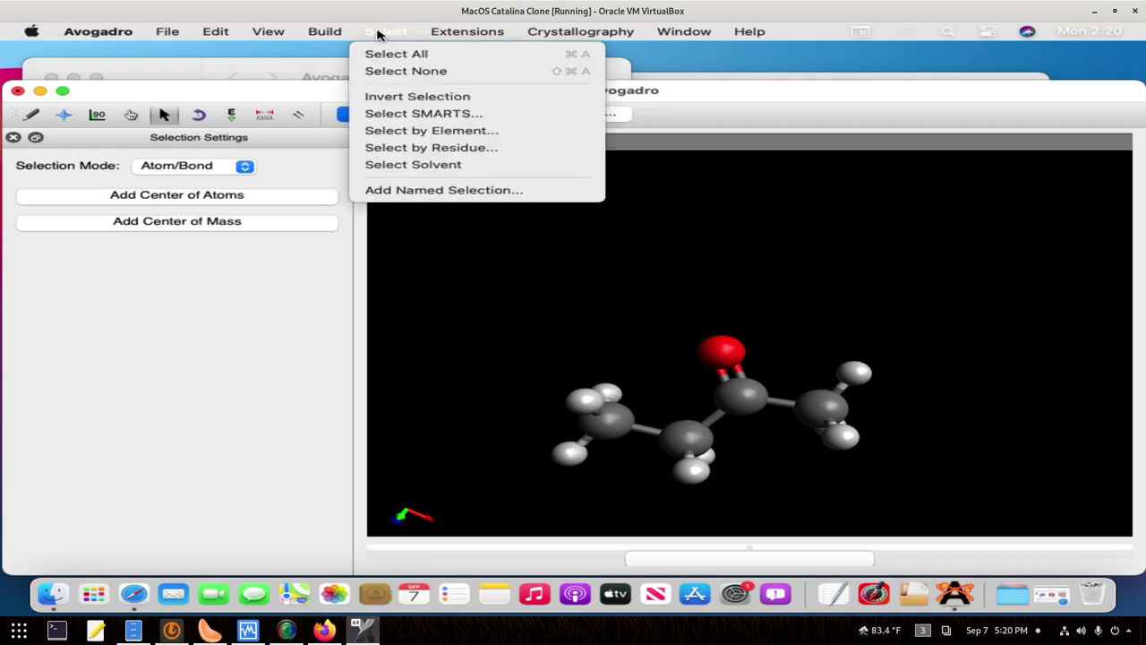
mouse_move(341, 34)
mouse_move(459, 34)
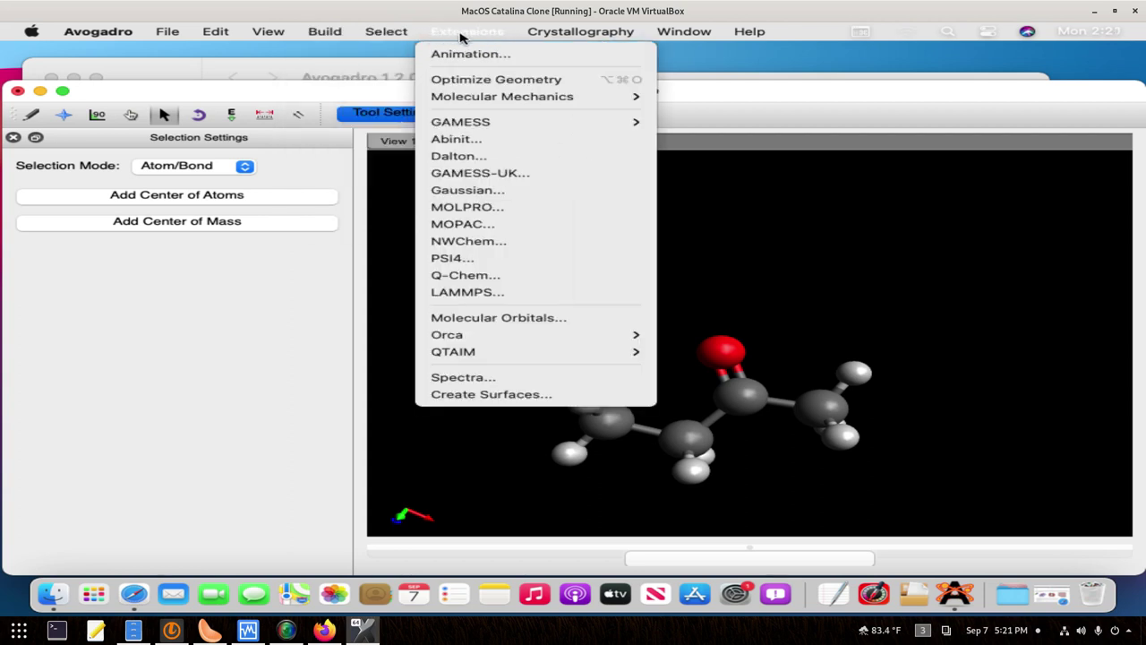
mouse_move(492, 99)
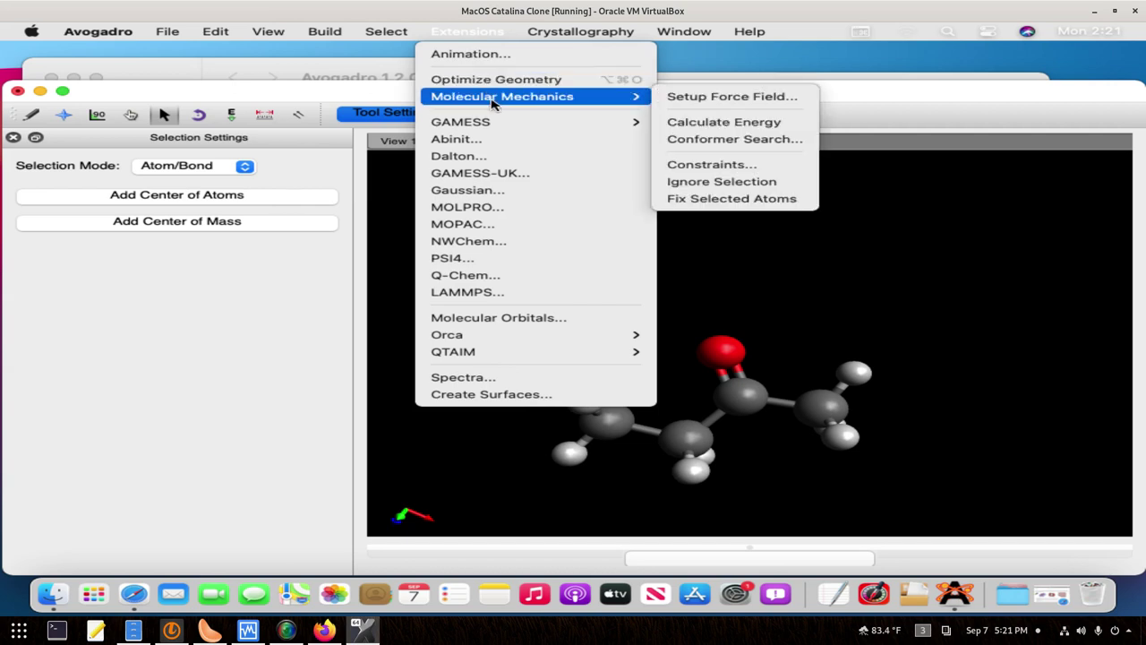
mouse_move(524, 352)
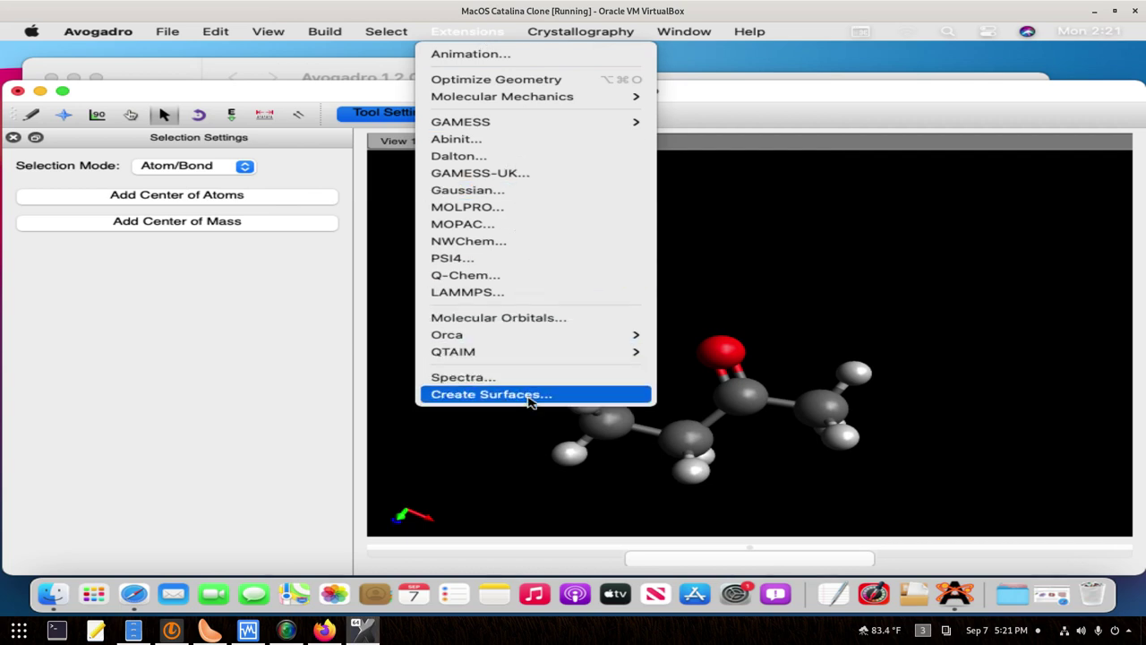
click(530, 399)
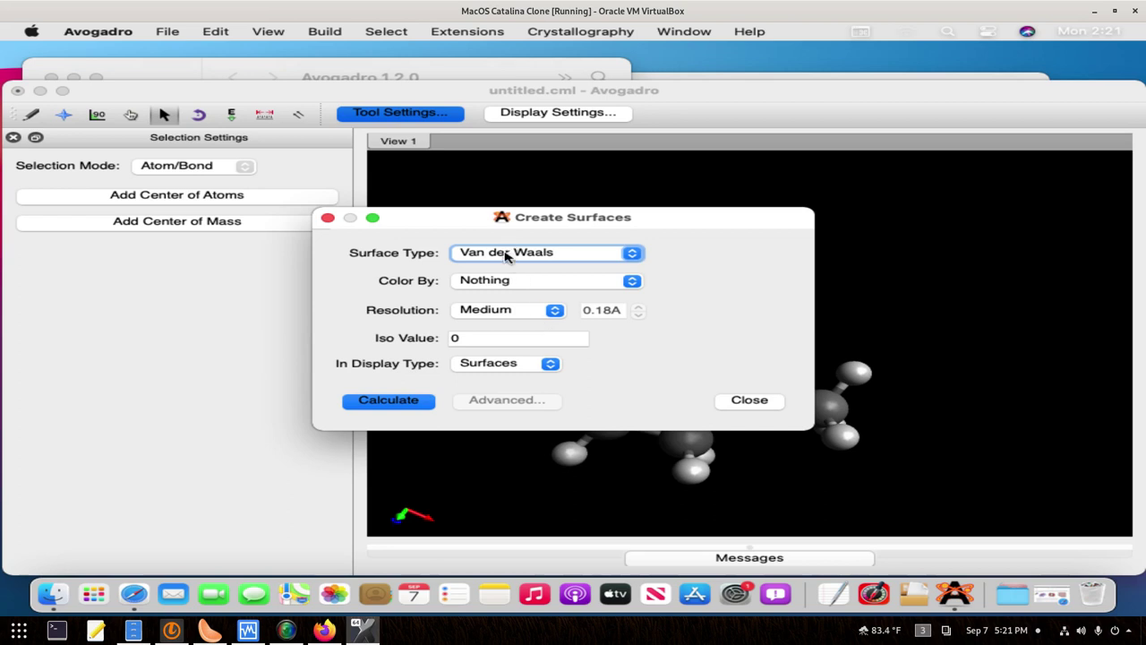
Step: Calculate a Van der Waals surface coloured by Electrostatic Potential at Very High resolution
click(531, 281)
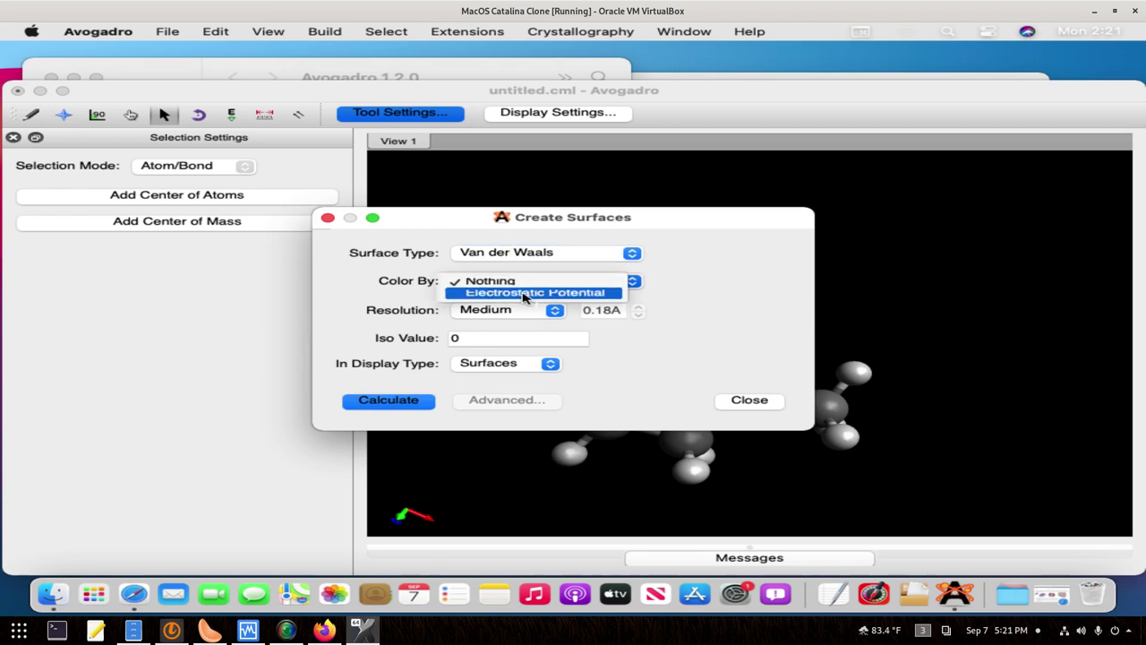
click(526, 295)
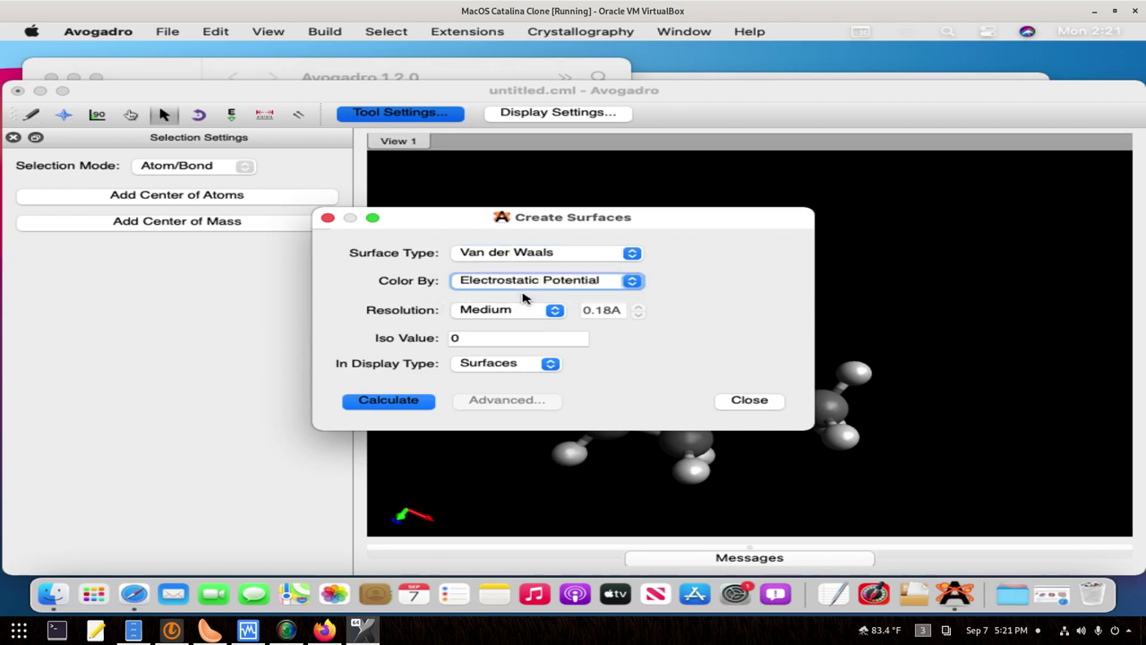
click(554, 310)
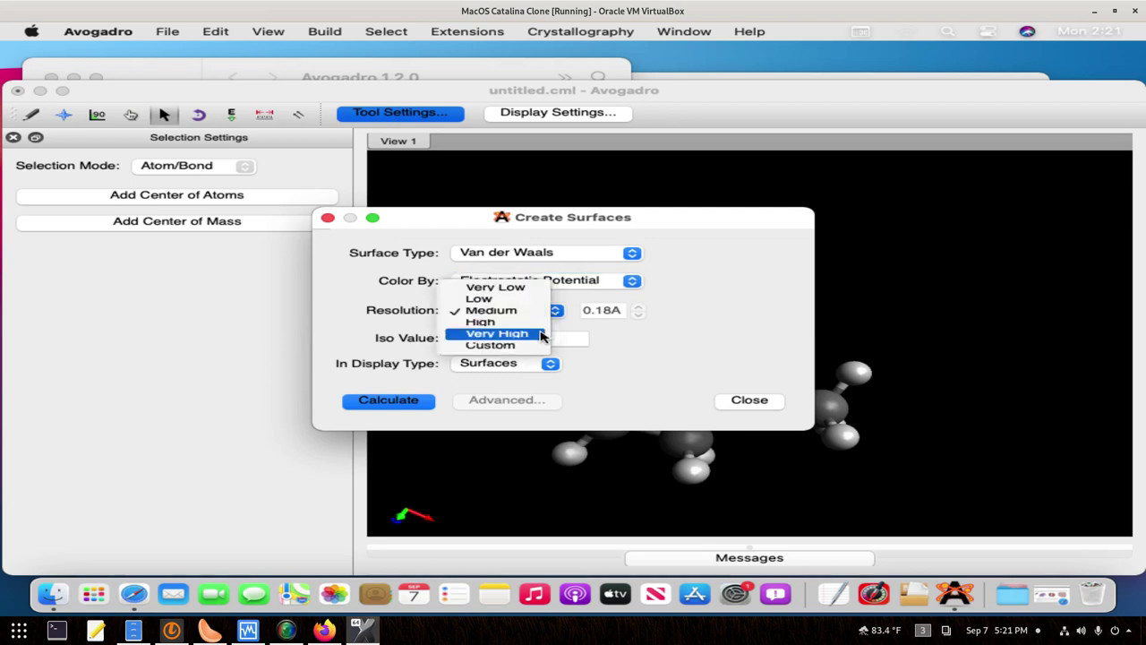
click(541, 334)
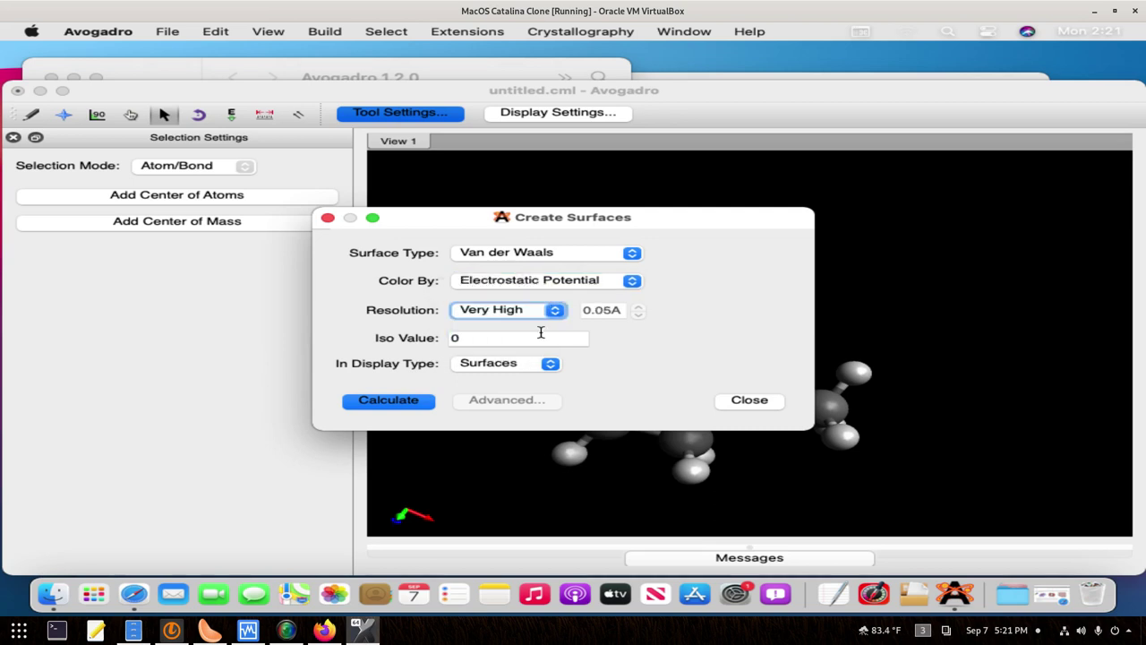
click(414, 405)
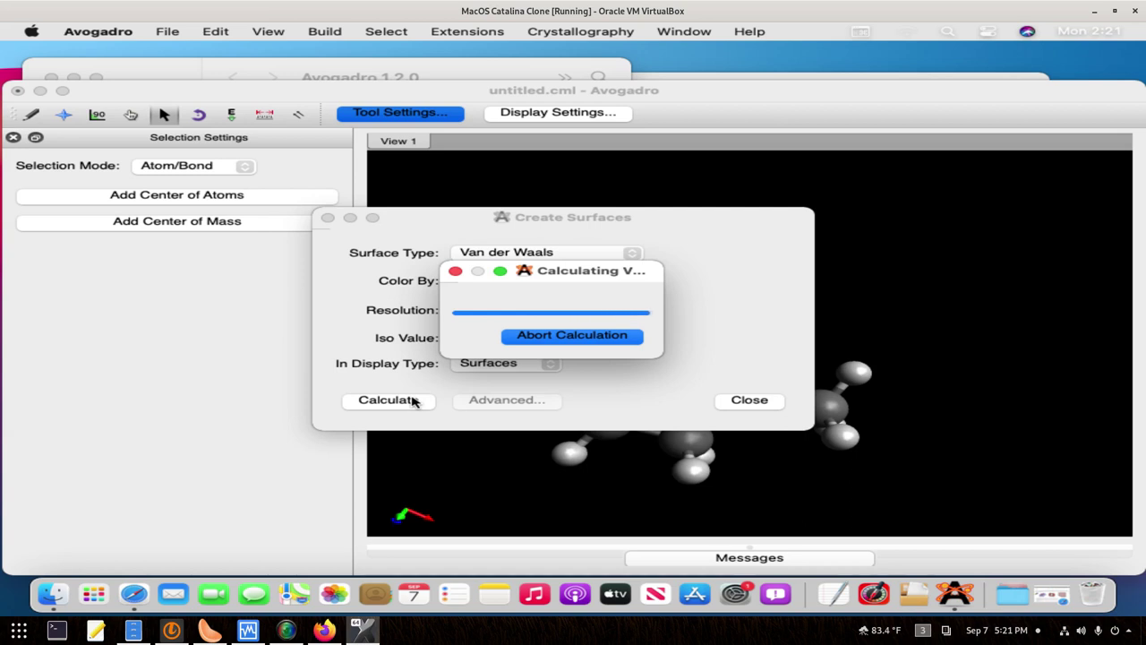
Step: Close the surface dialog and switch on the Surfaces display type, reviewing its settings
click(748, 400)
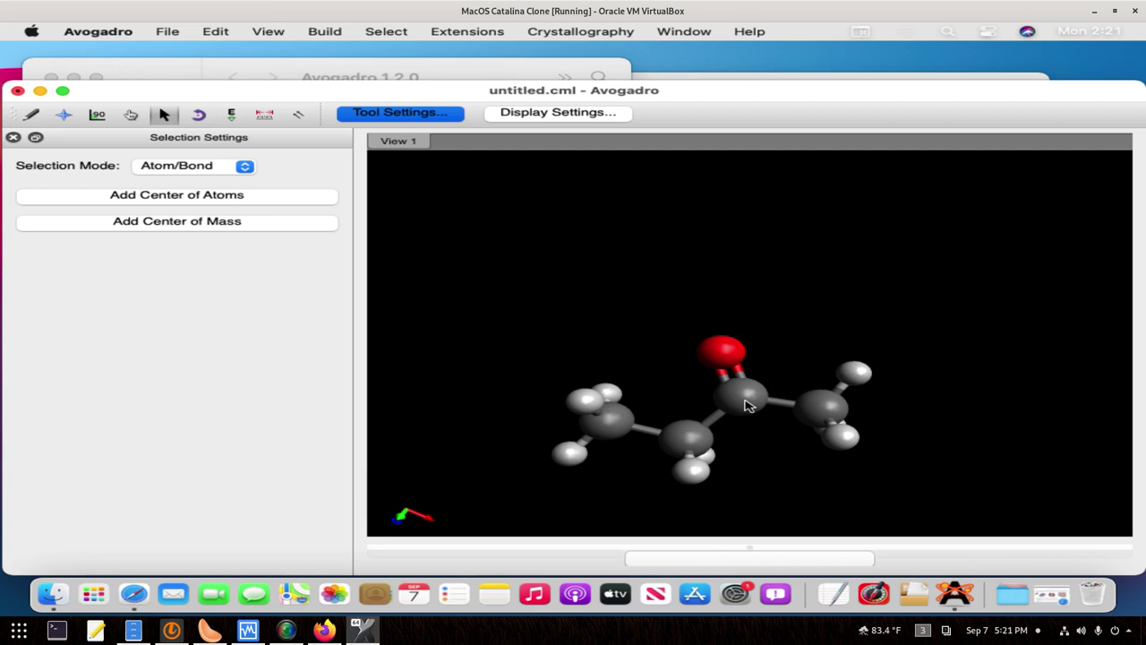
scroll(749, 406, down, 2)
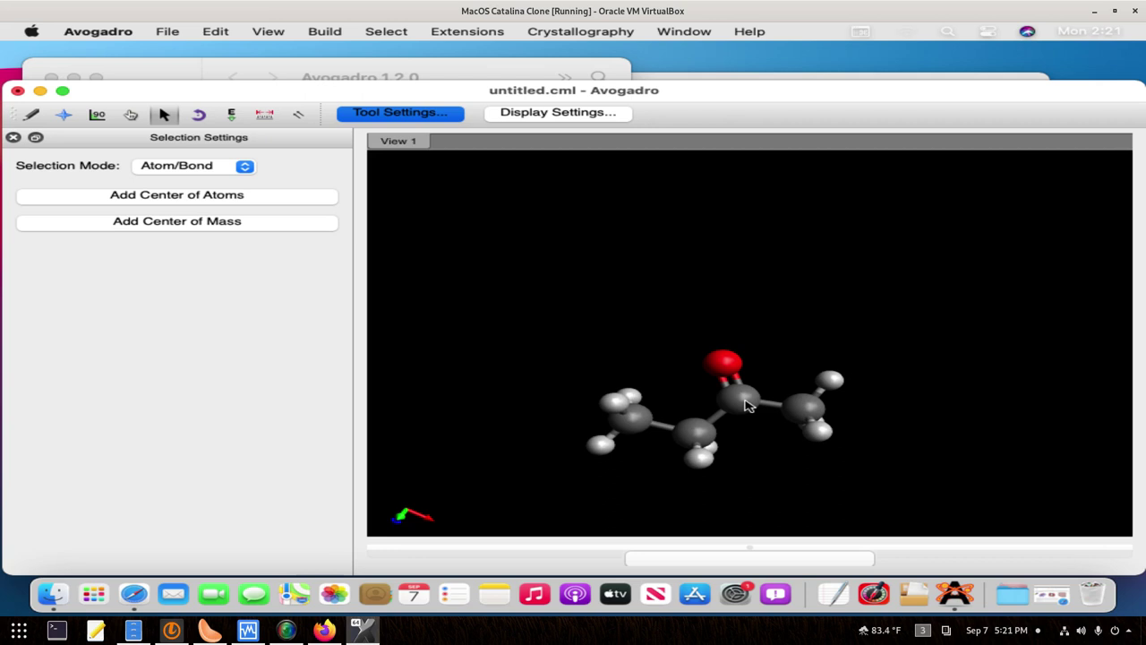
click(569, 117)
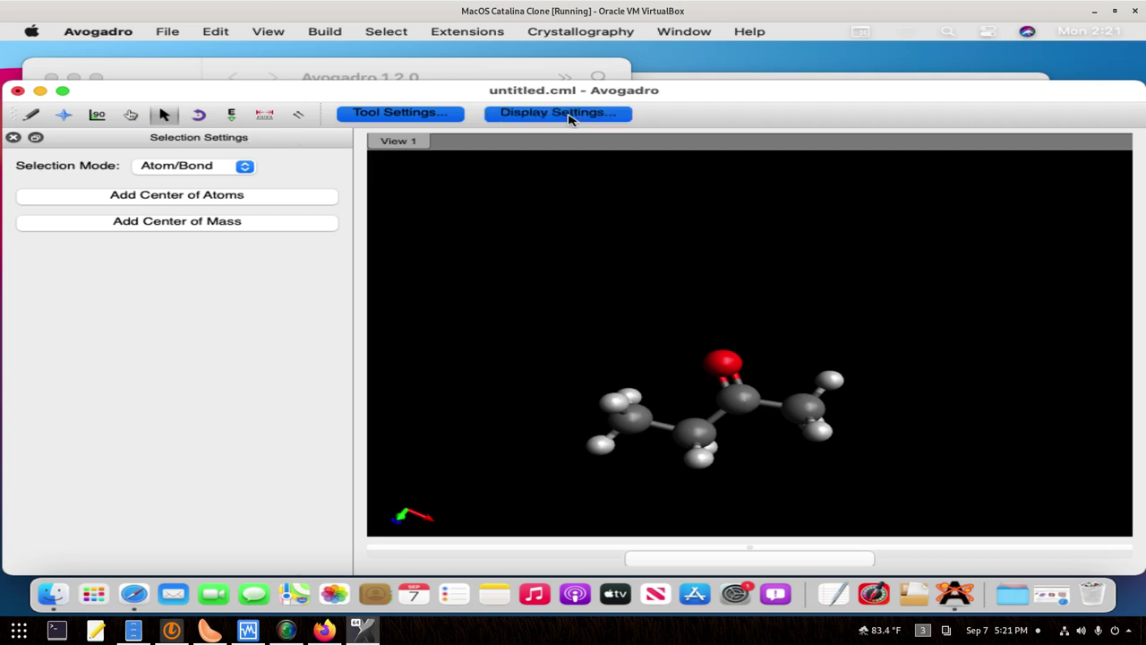
scroll(333, 186, down, 1)
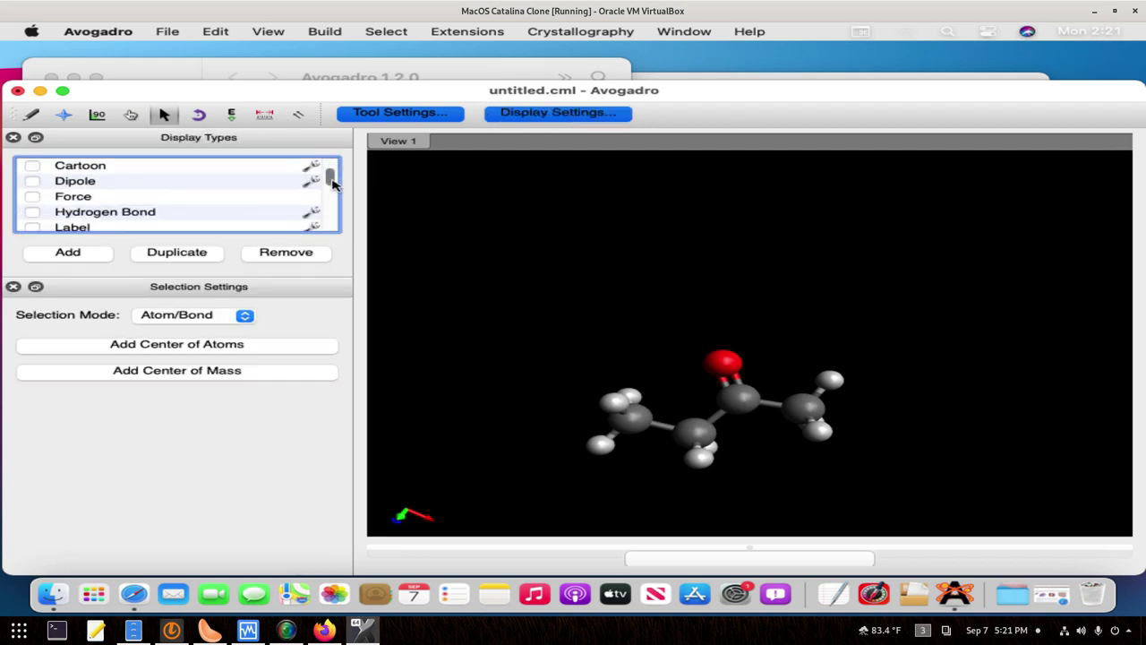
drag(334, 185, 331, 215)
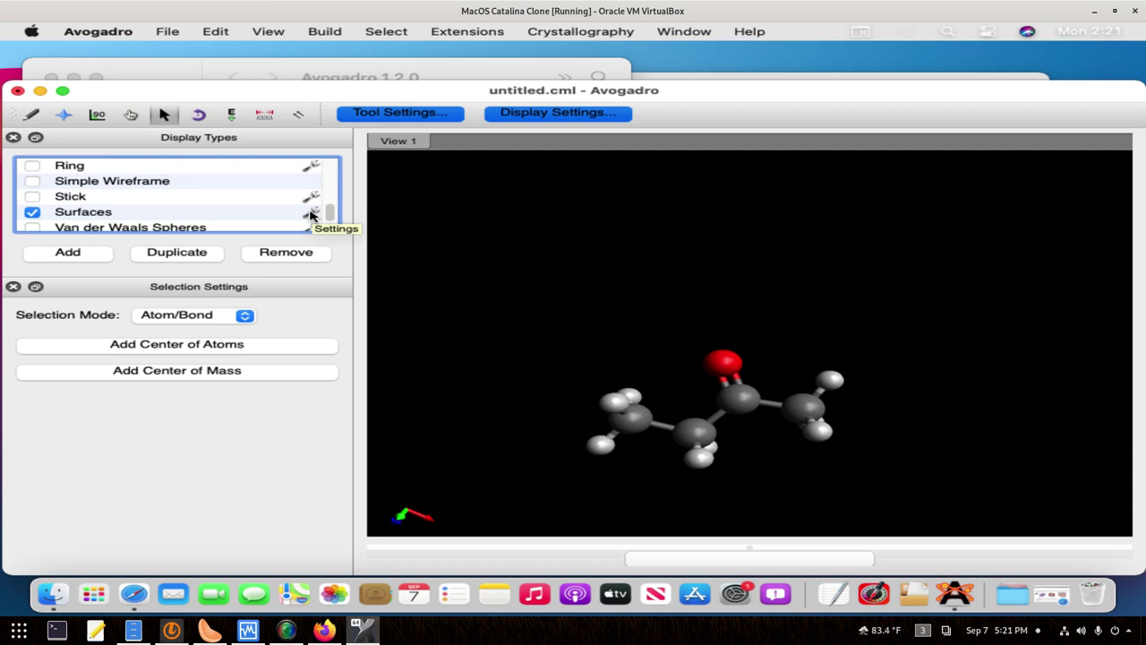
click(310, 213)
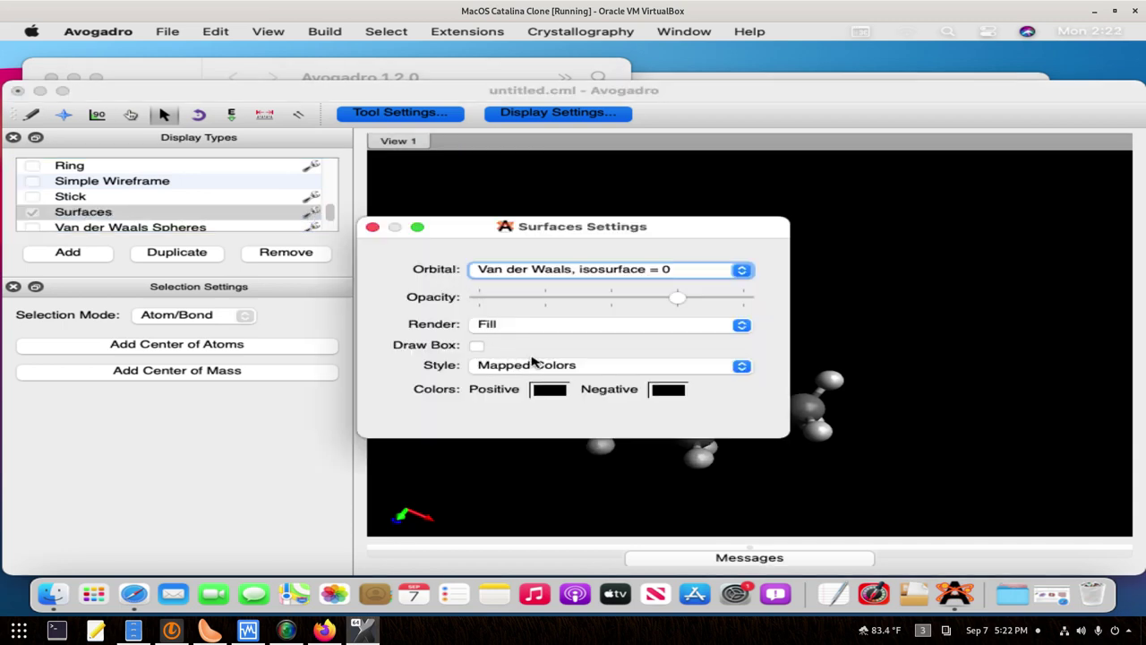
click(373, 227)
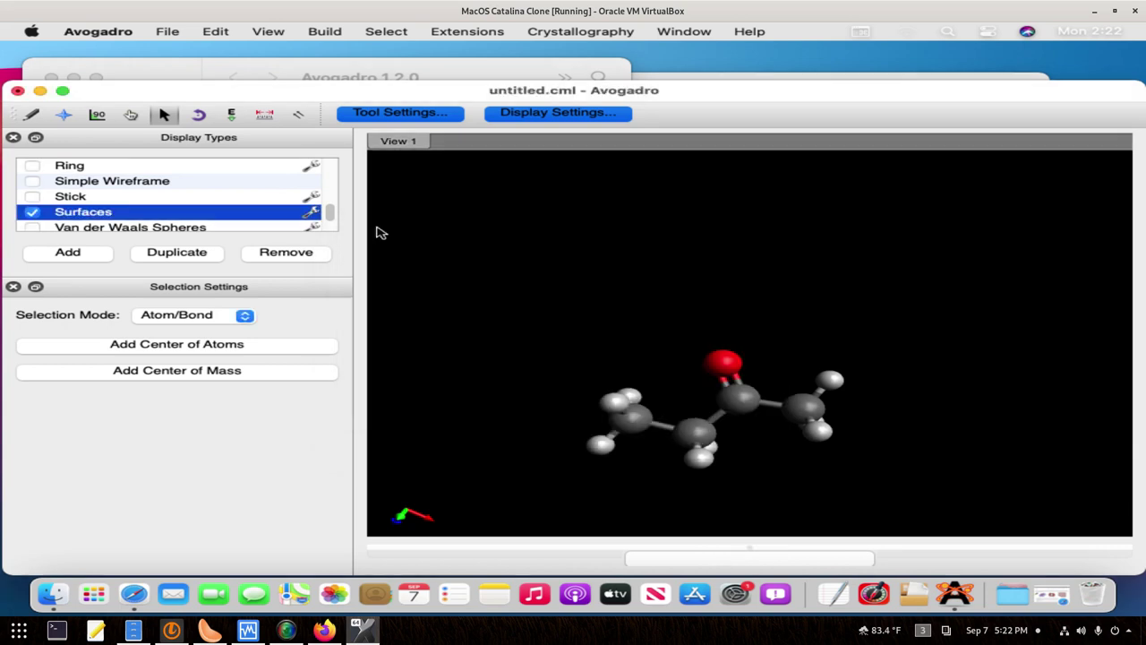
Step: Switch to the Navigate tool and rotate the molecule slightly
drag(772, 403, 827, 501)
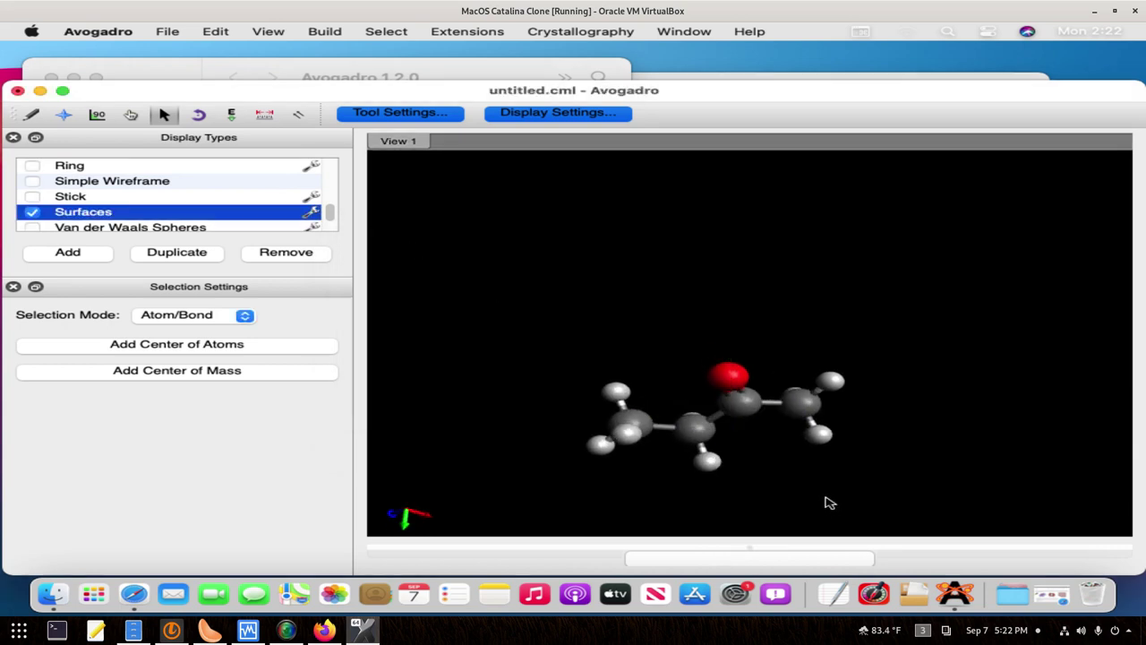
click(63, 114)
drag(795, 435, 737, 359)
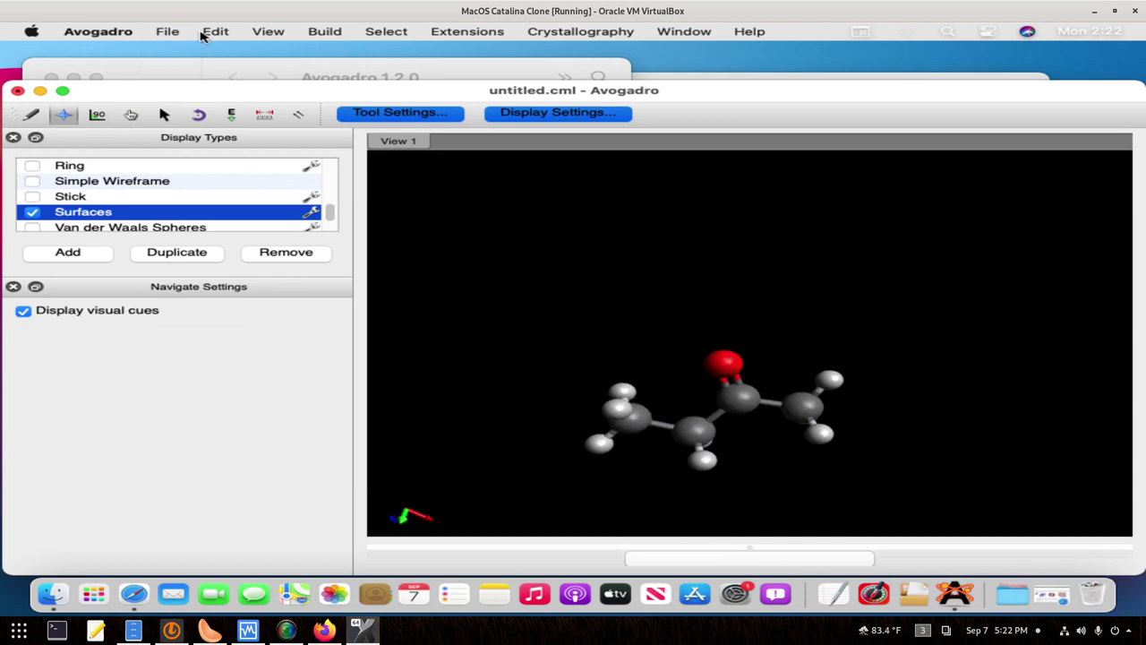
Step: Centre the butanone model with View > Center so its translucent surface renders
click(213, 31)
mouse_move(266, 33)
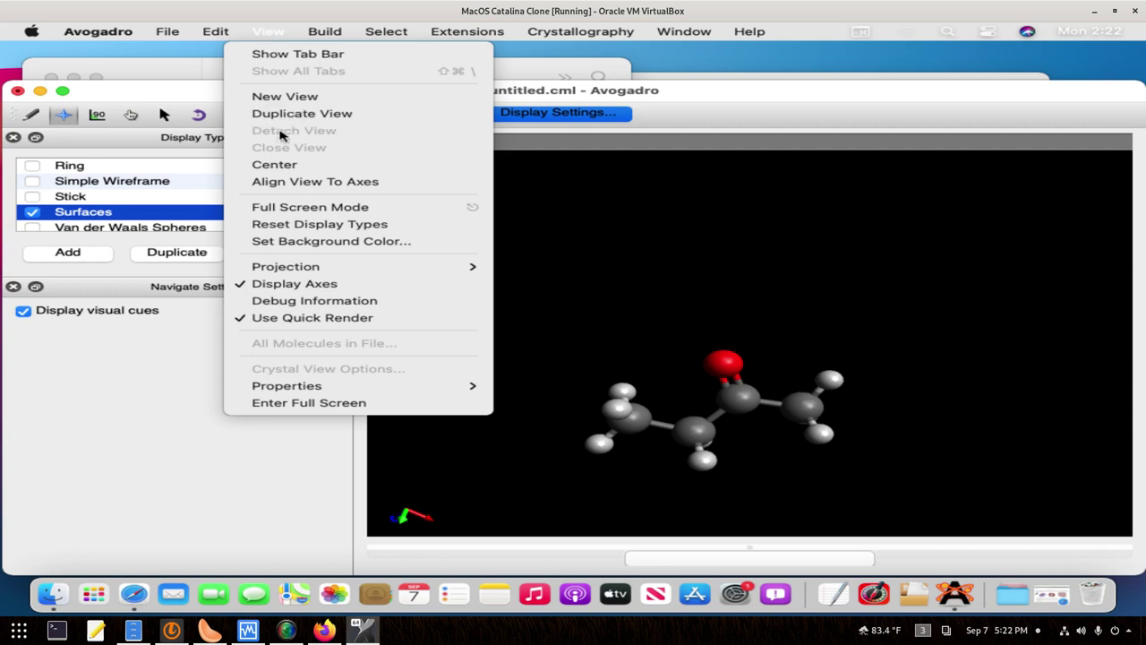
click(285, 165)
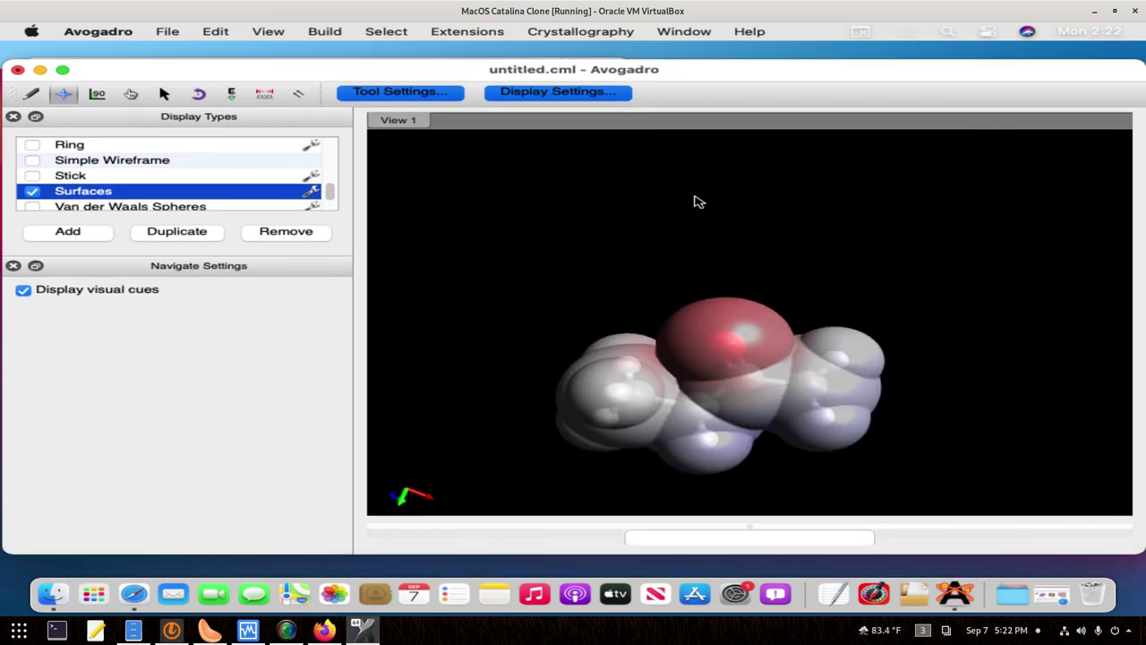
Step: Rotate and zoom in on the surfaced molecule to show the red oxygen and bluish methyl regions
drag(760, 328, 1009, 343)
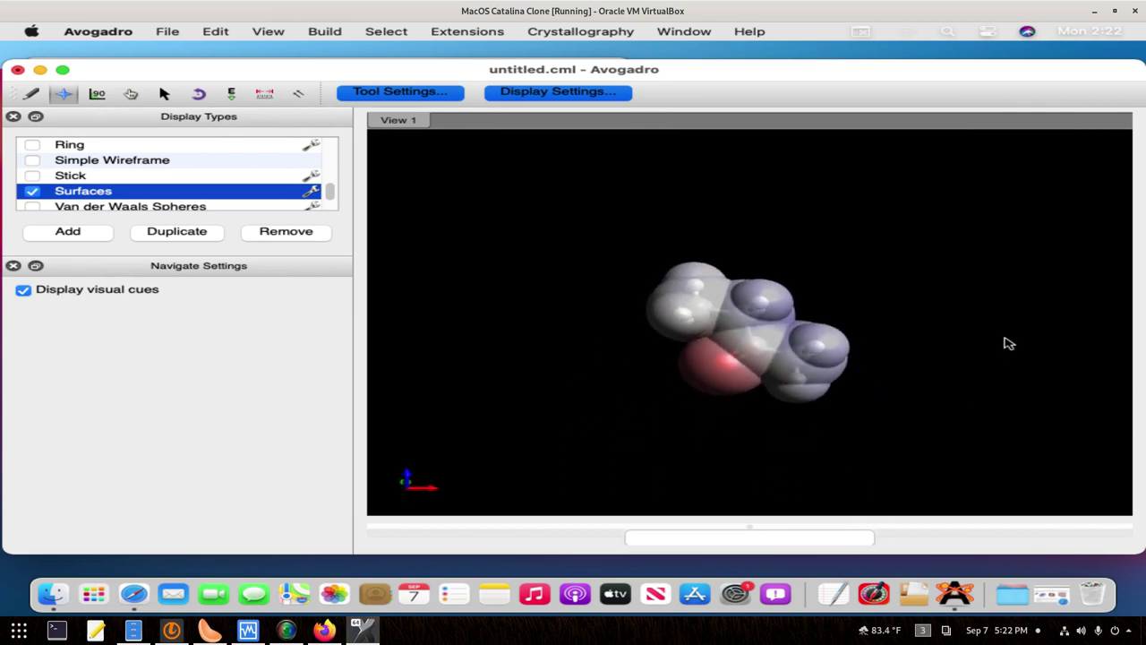
scroll(930, 340, up, 2)
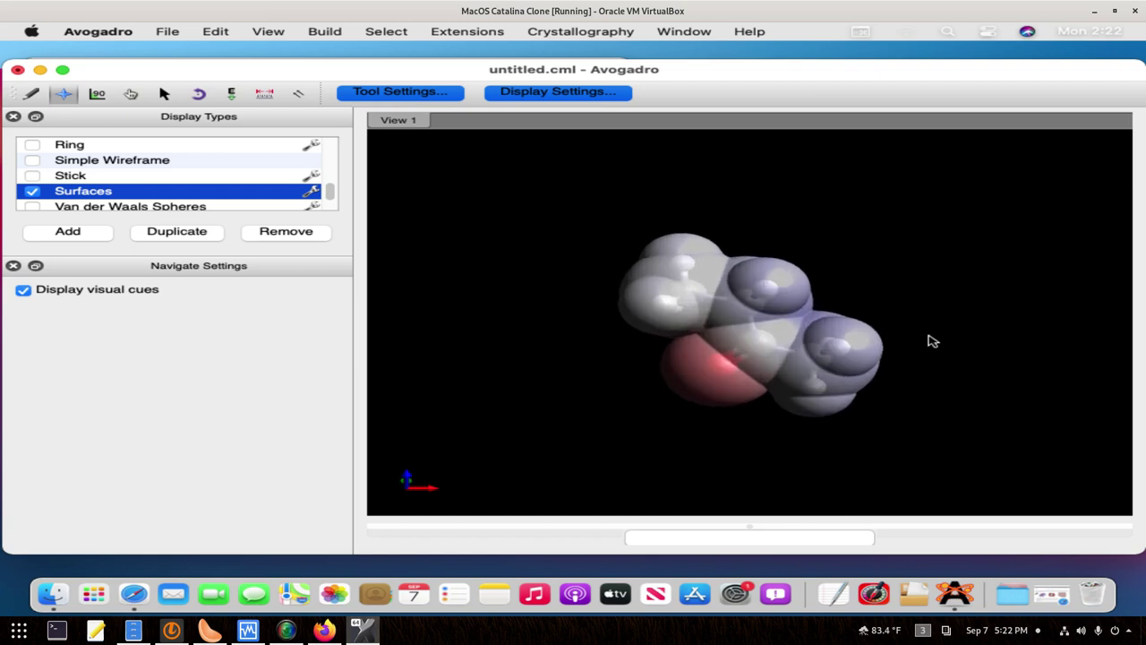
scroll(930, 340, up, 2)
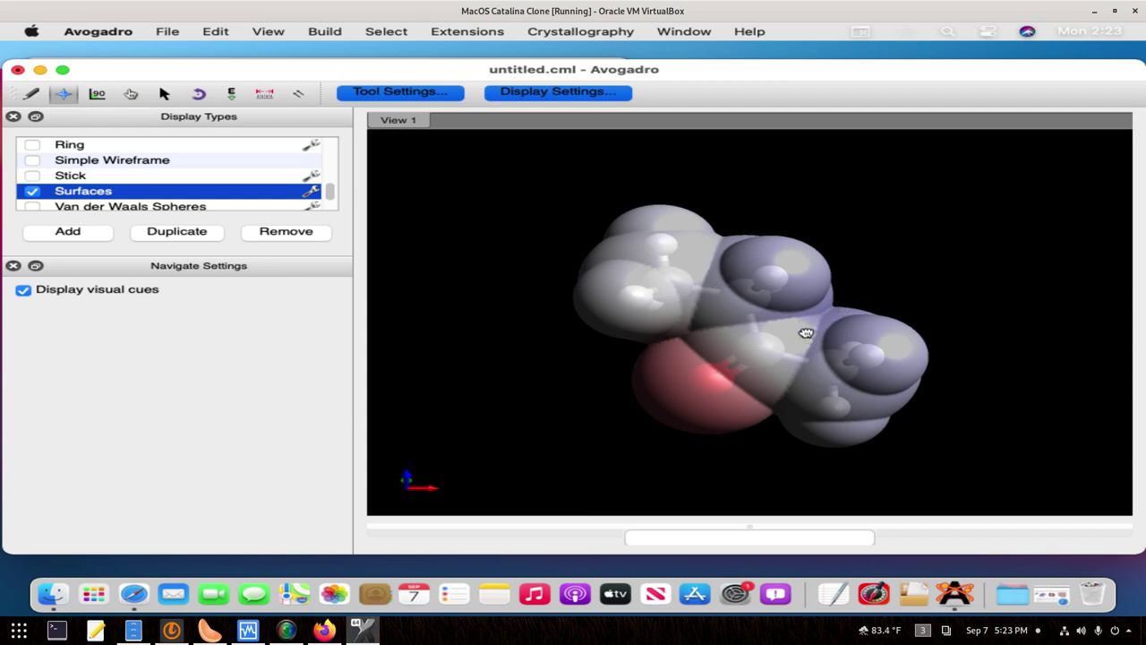
drag(801, 335, 762, 376)
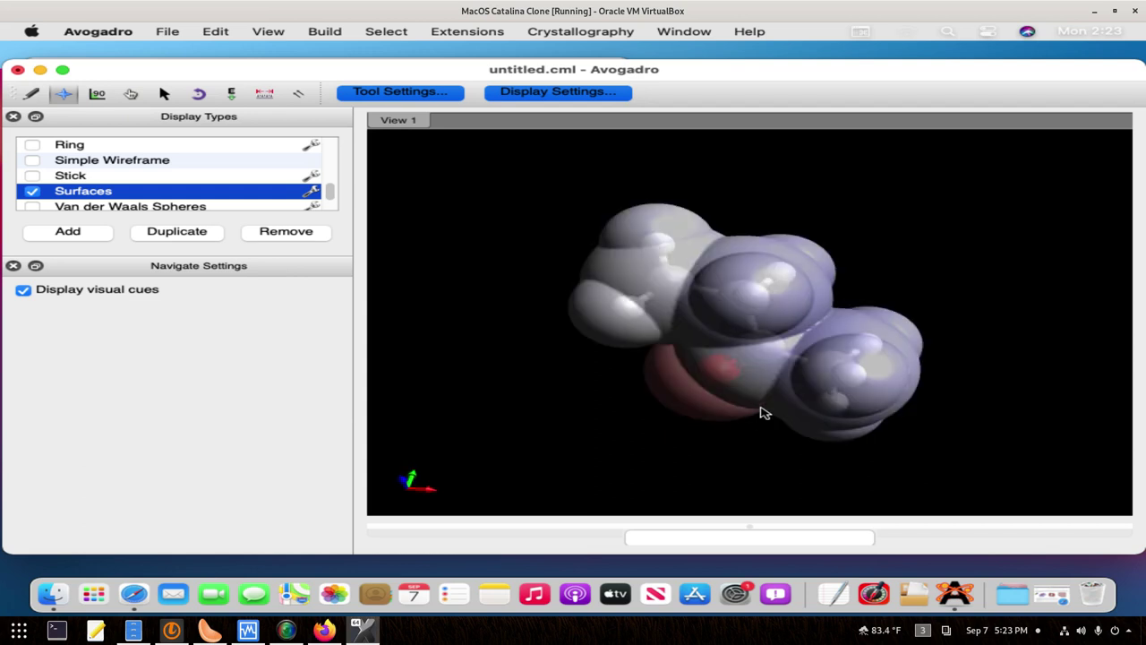
drag(773, 308, 813, 299)
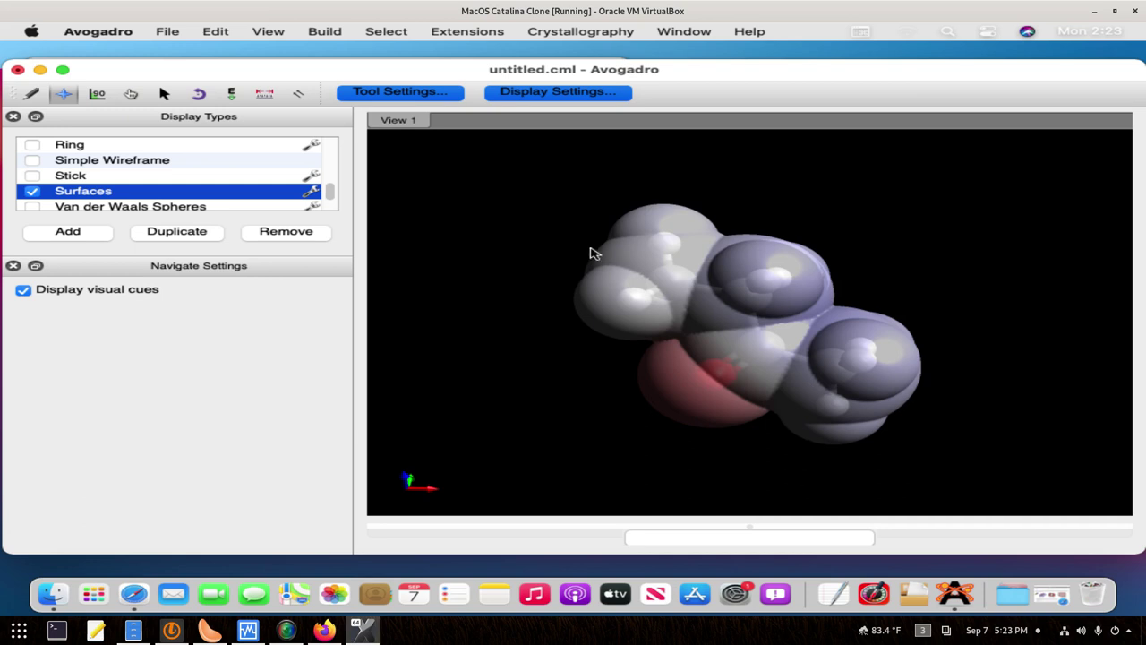
click(280, 38)
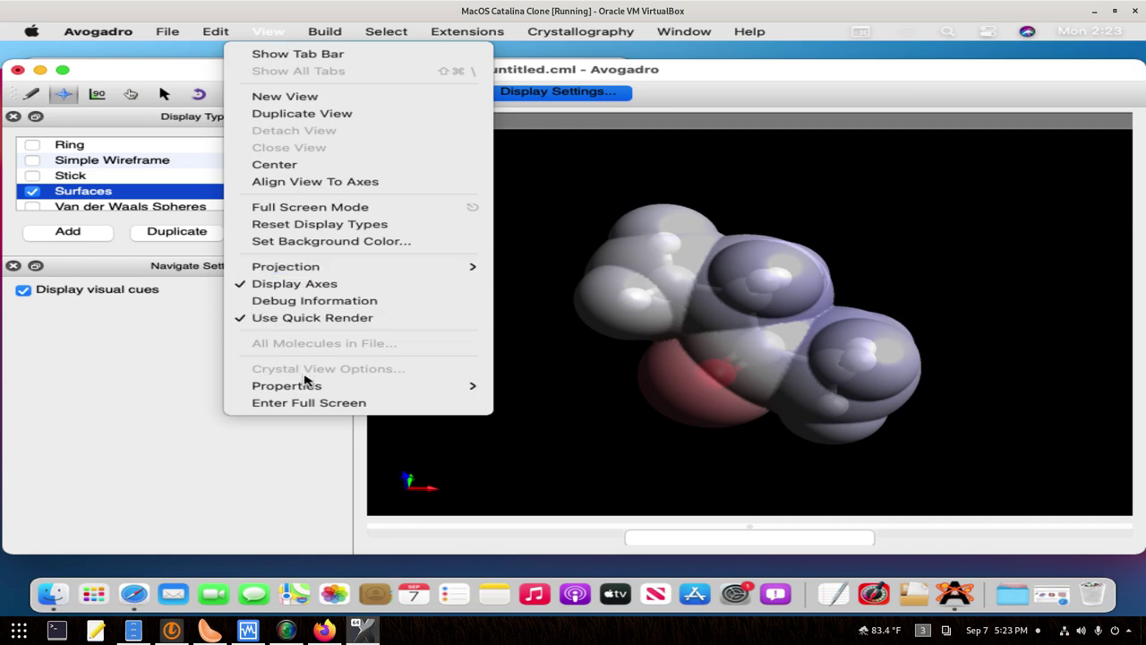
mouse_move(311, 387)
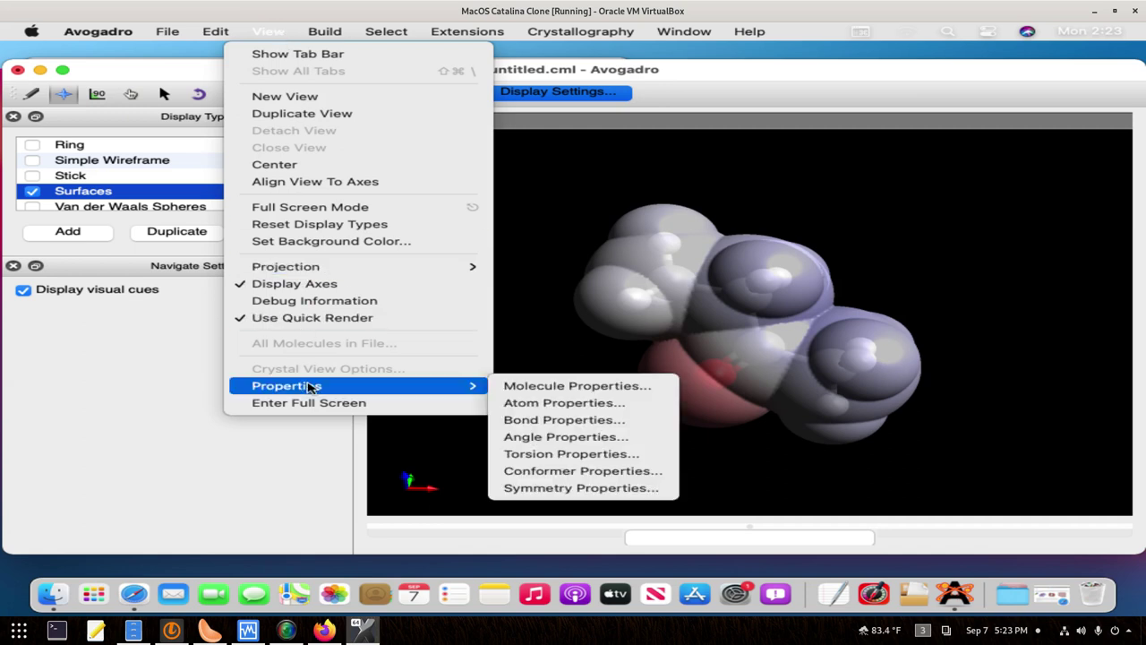
click(551, 387)
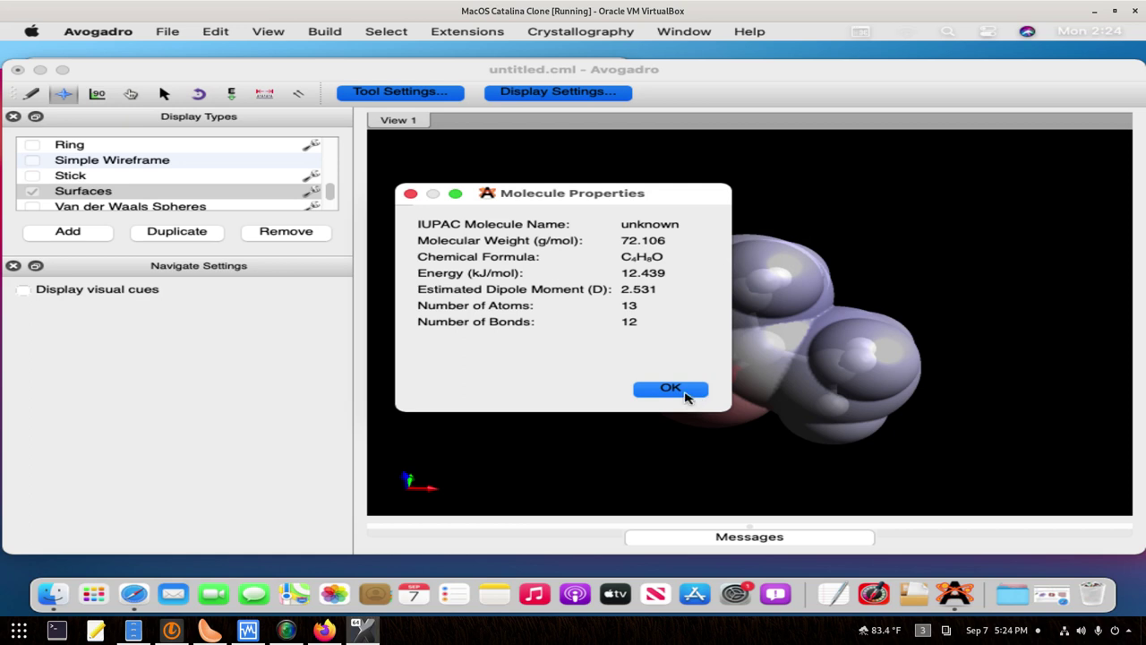
click(686, 394)
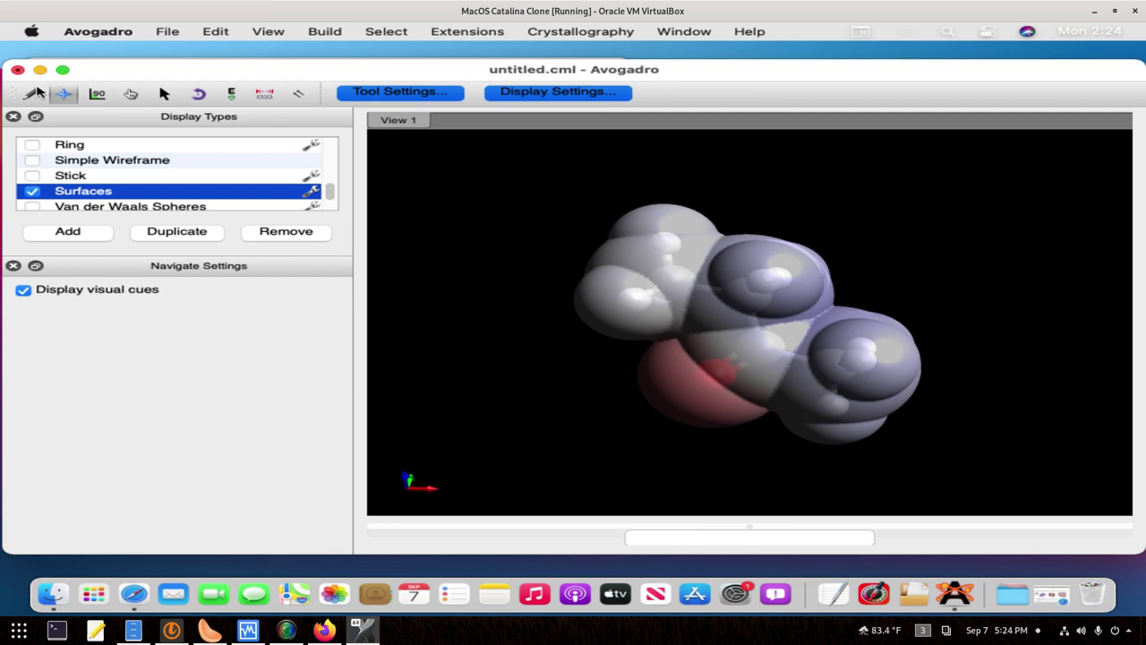
Step: Begin a bitmap image export of the view via File > Export > Graphics
click(165, 34)
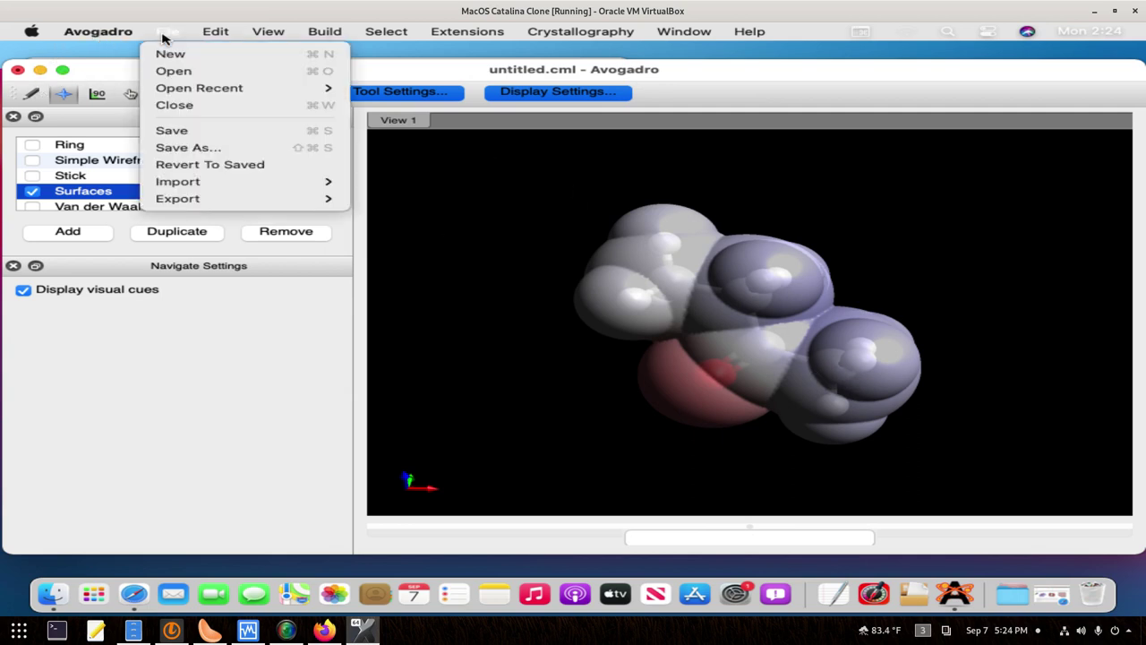
mouse_move(199, 198)
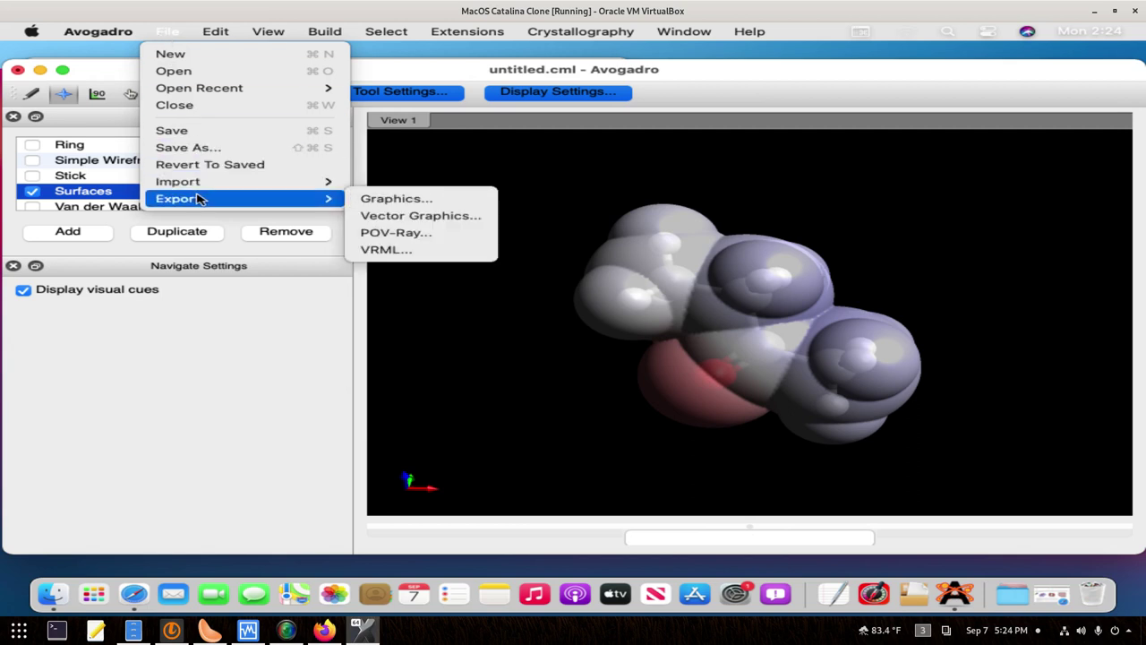
click(378, 203)
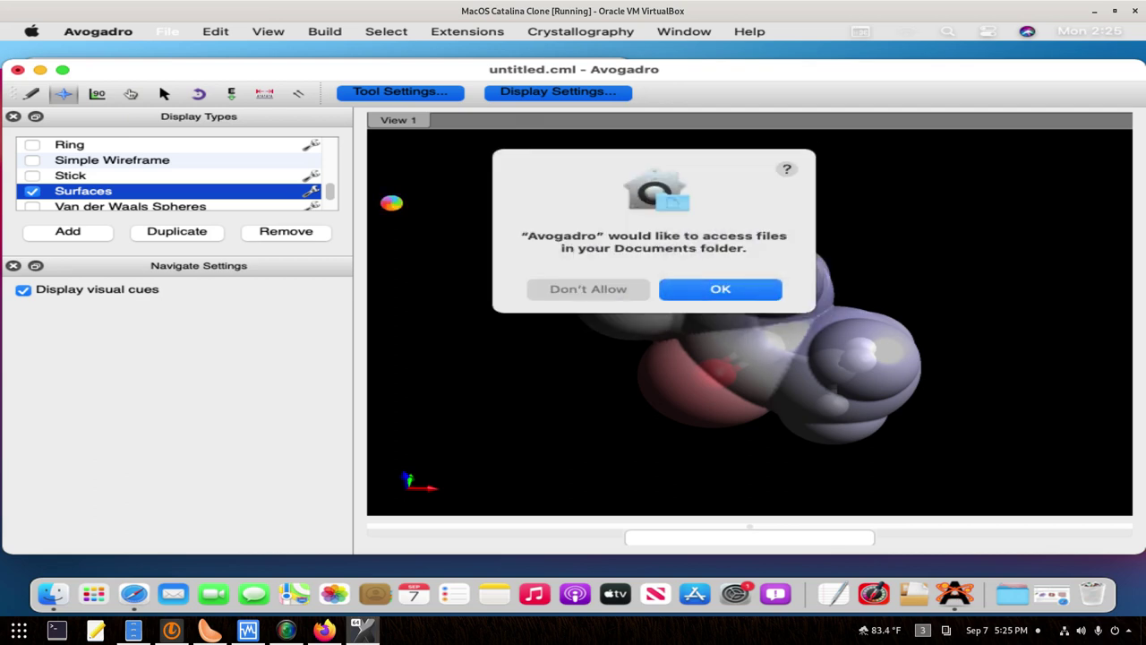
Step: Allow Documents folder access and keep PNG (*.png) as the export type for 'untitled'
click(673, 289)
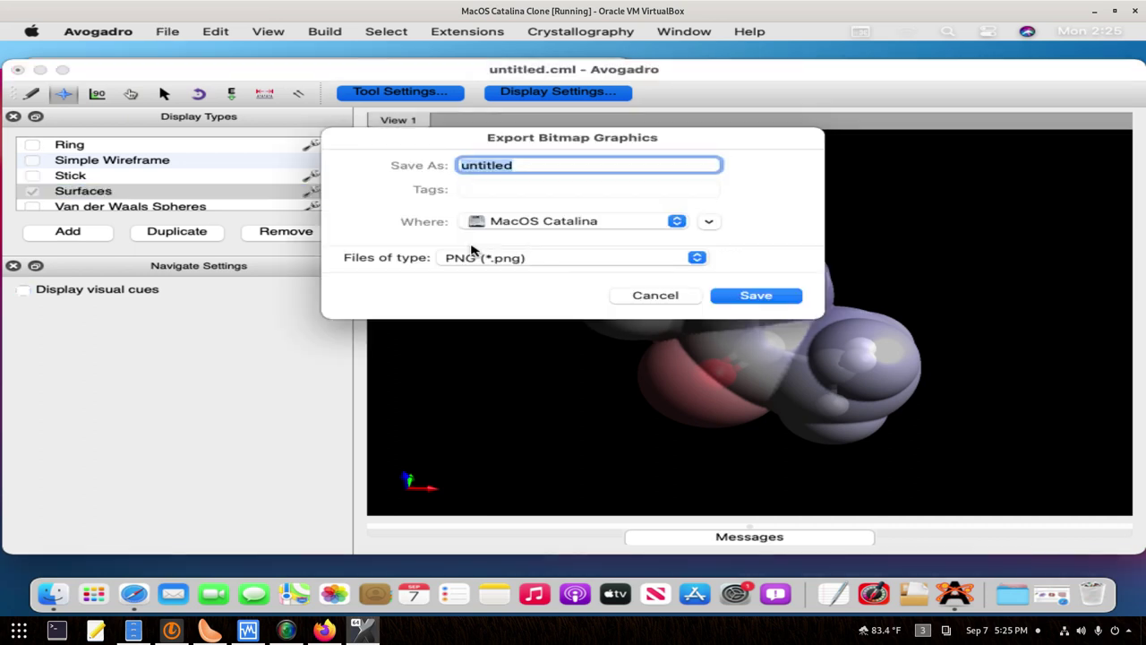
click(511, 261)
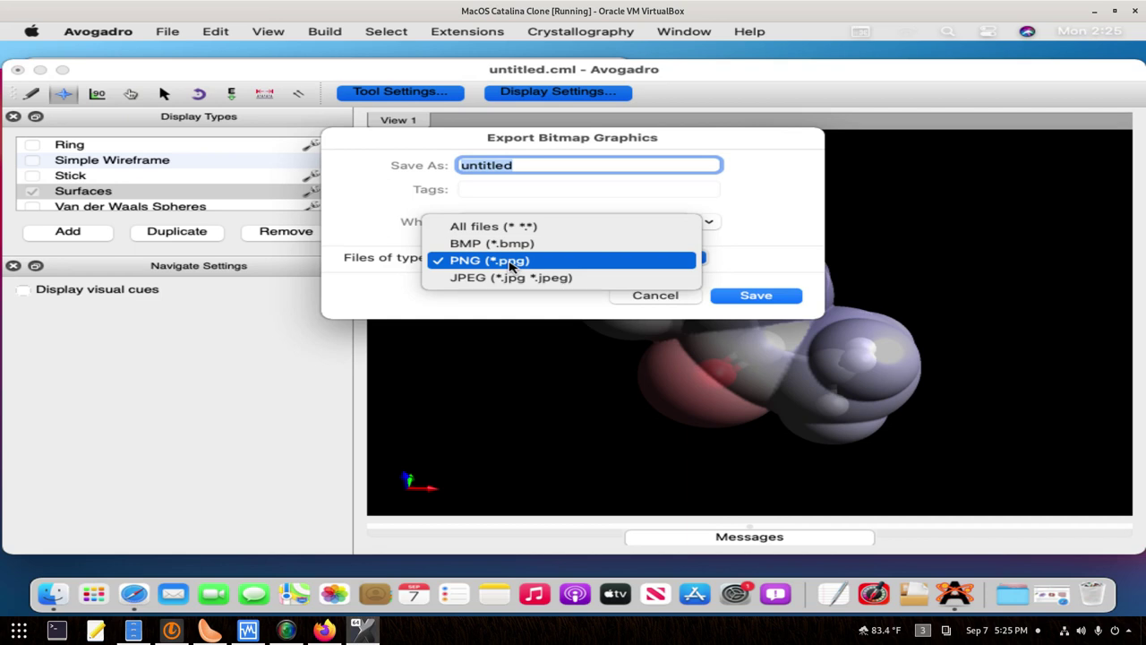
click(511, 262)
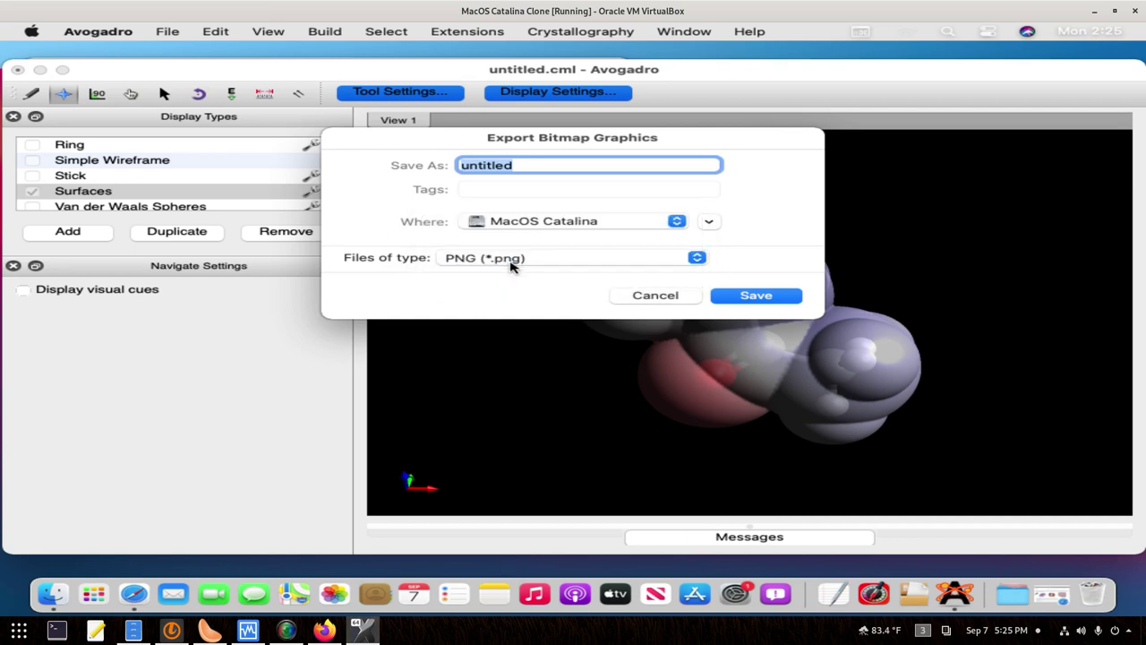
Step: Cancel the export, highlight 'salicylic acid' on the PC Lab #2 Canvas page, then return to Avogadro
click(680, 295)
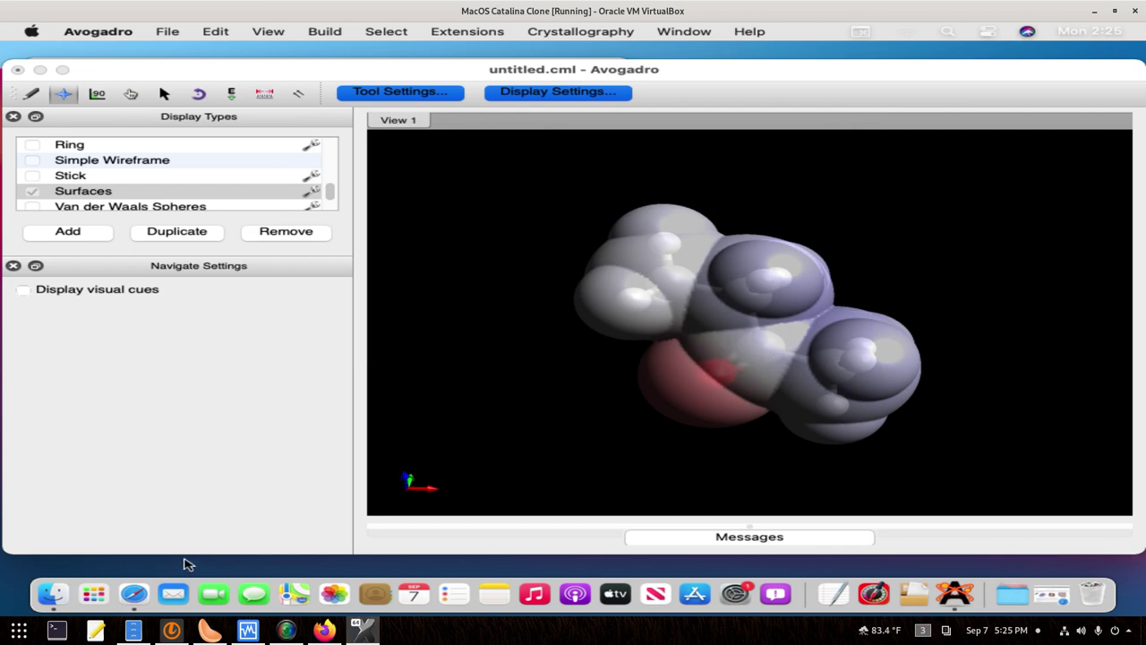
click(134, 596)
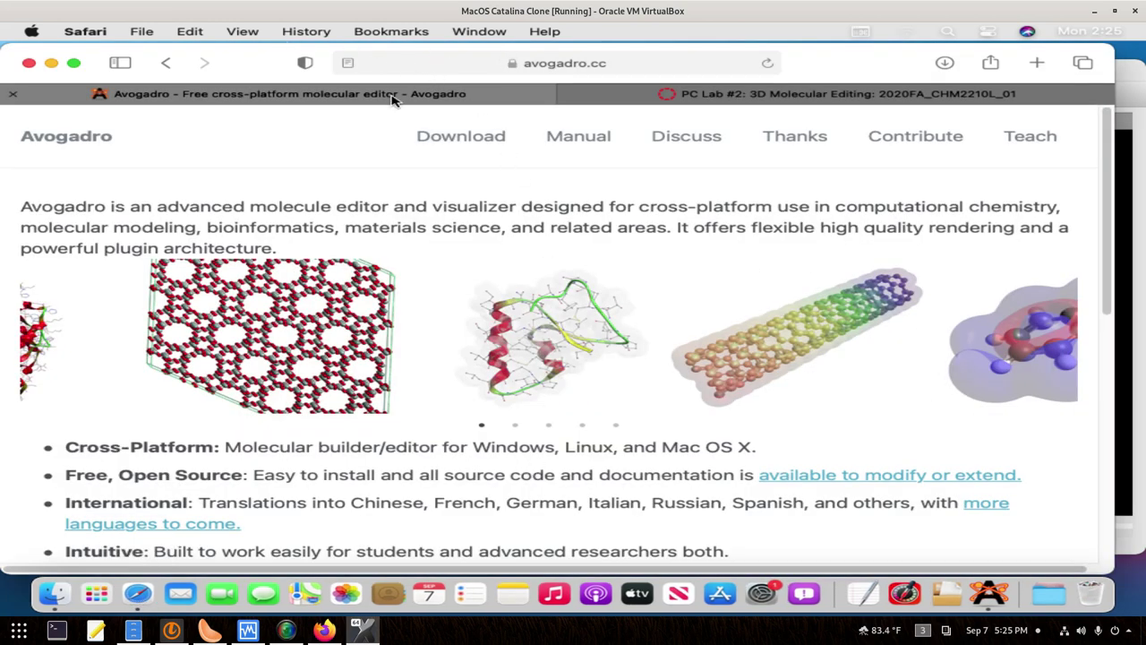
click(688, 94)
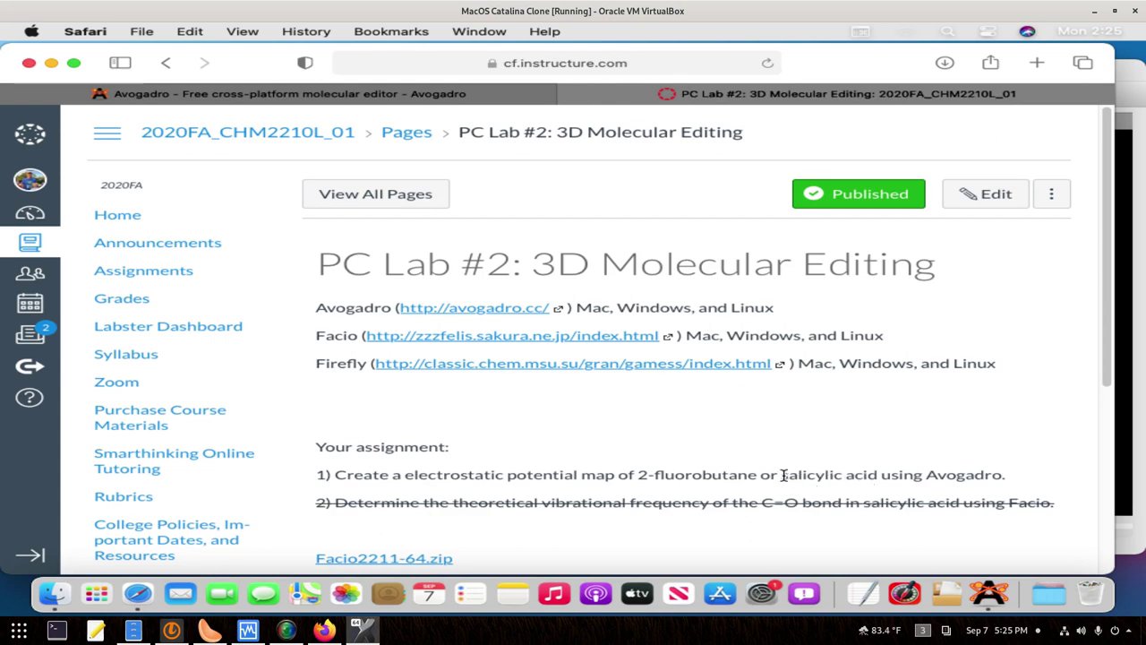
drag(781, 474, 877, 474)
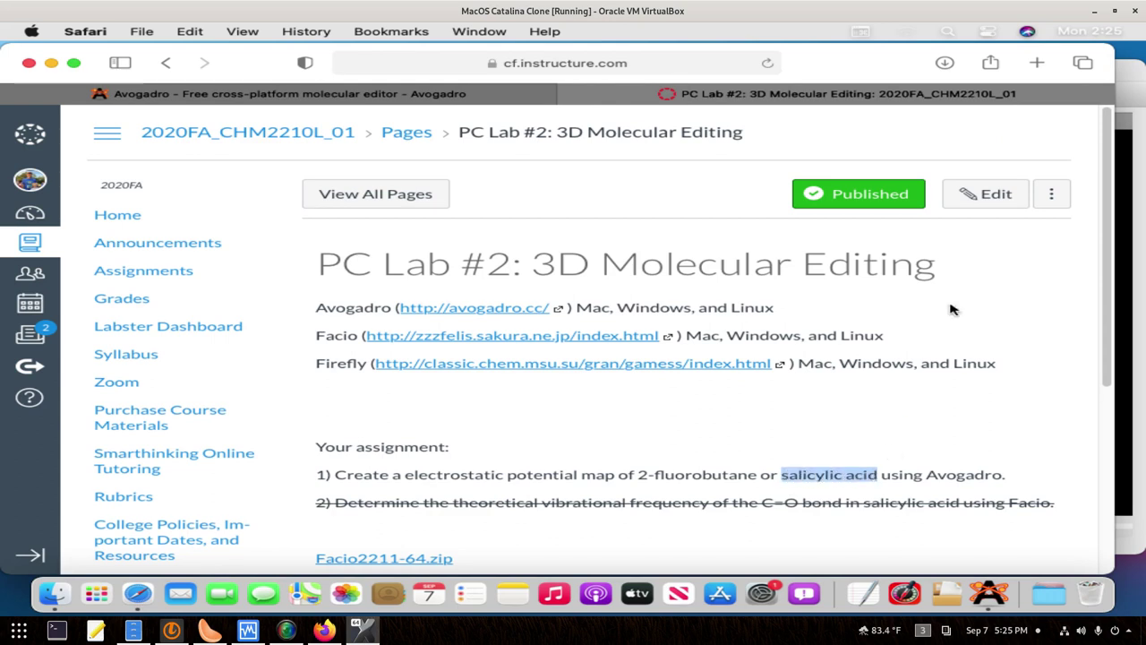
click(1131, 255)
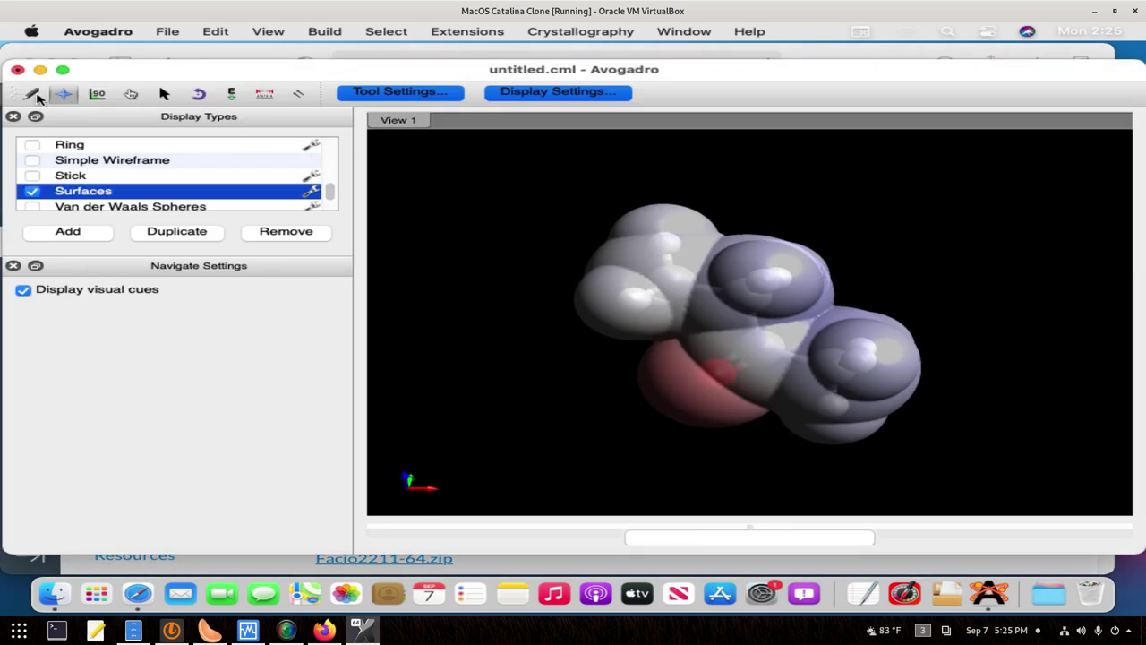
Step: Start a new document, try fetching 'aspirin' by chemical name, and dismiss the aspirin.sdf load error
click(158, 33)
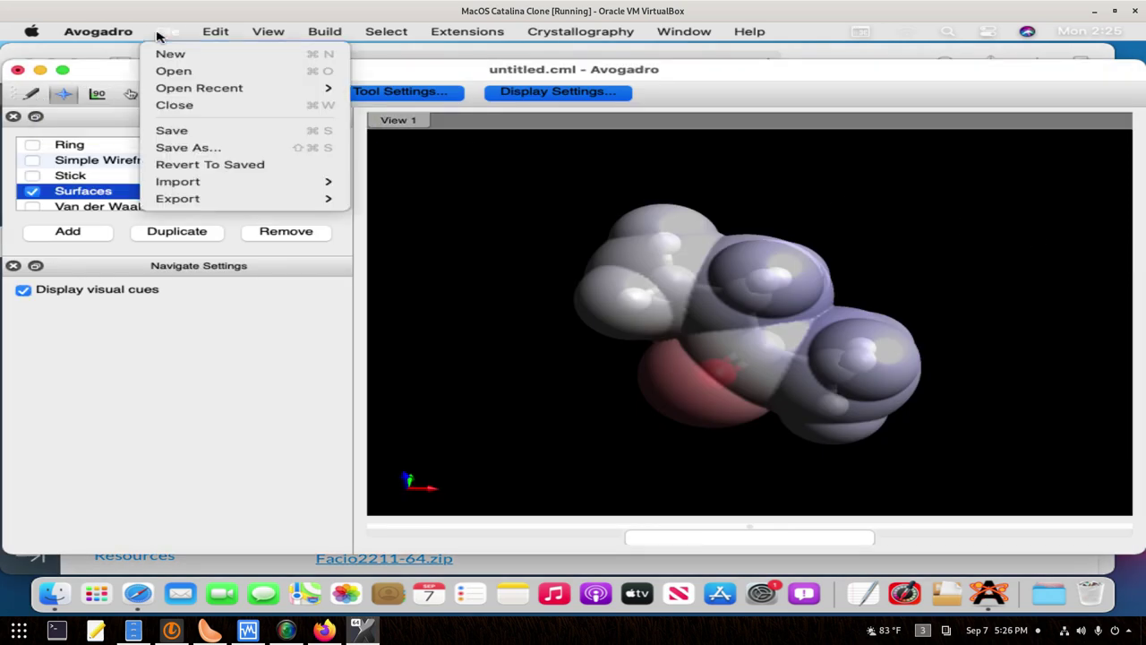
click(168, 51)
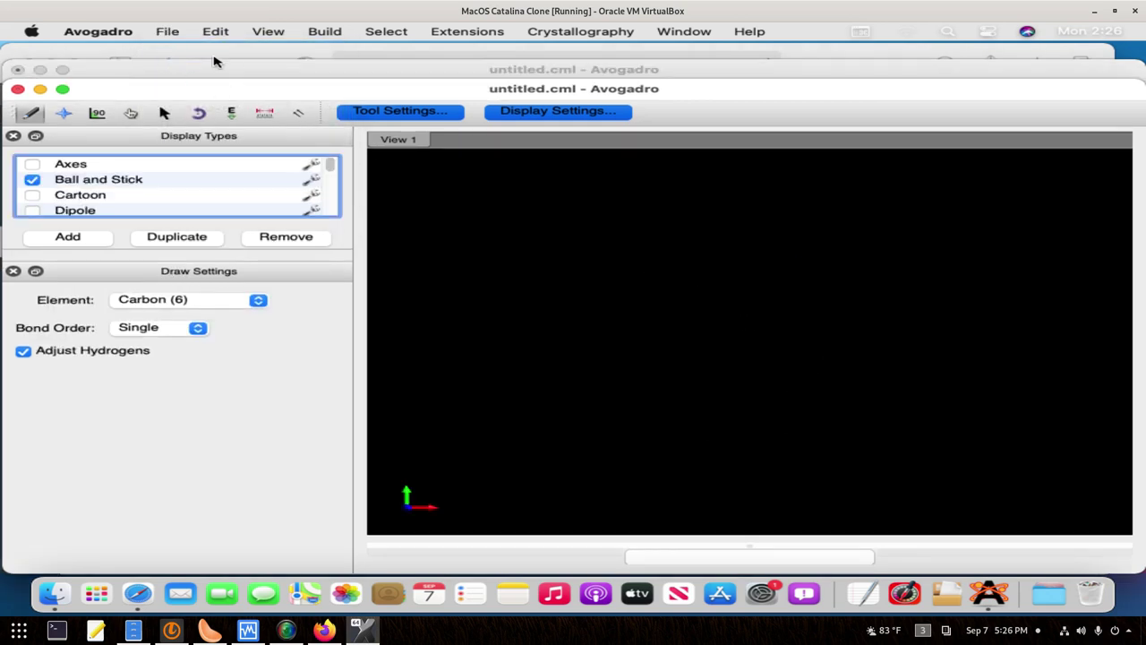
click(183, 36)
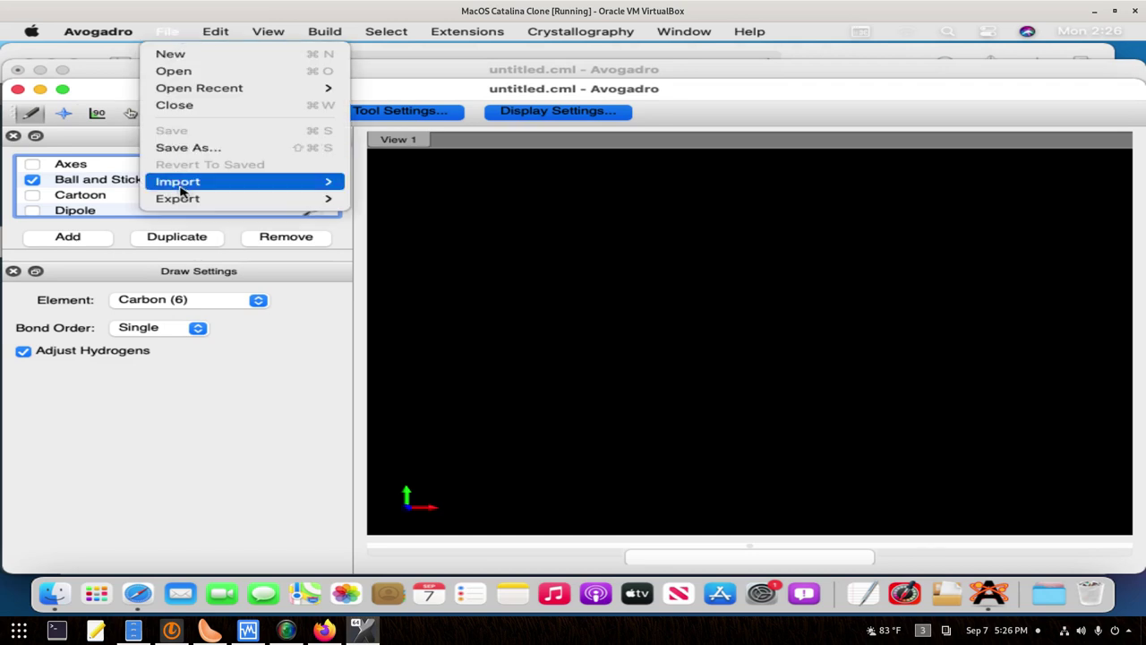
mouse_move(184, 201)
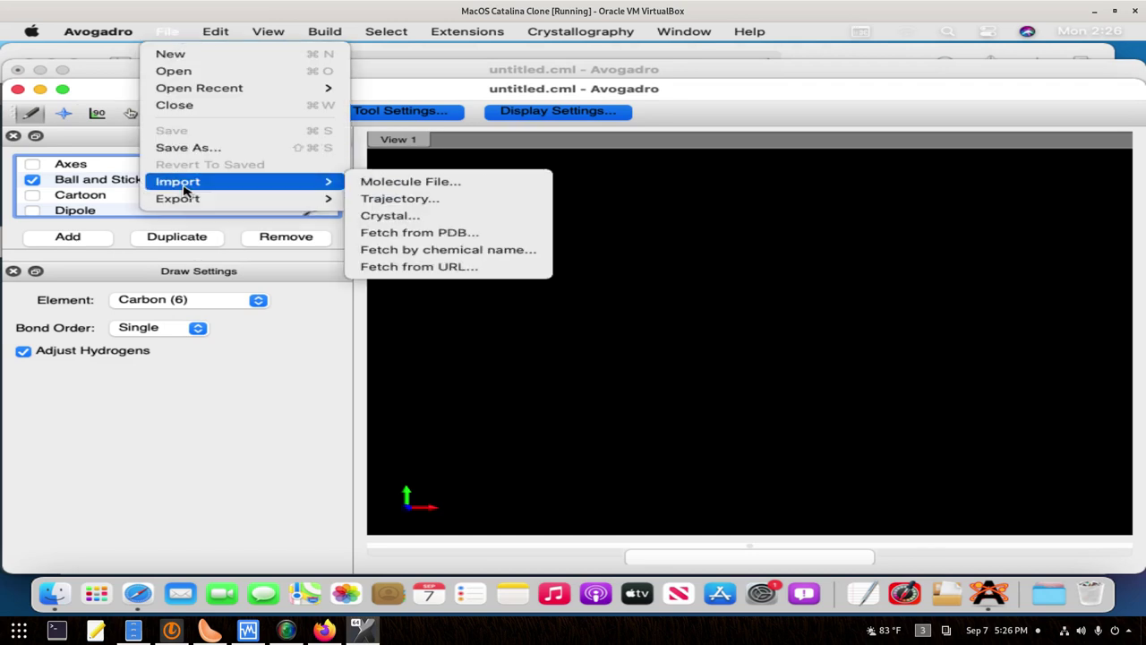
click(458, 253)
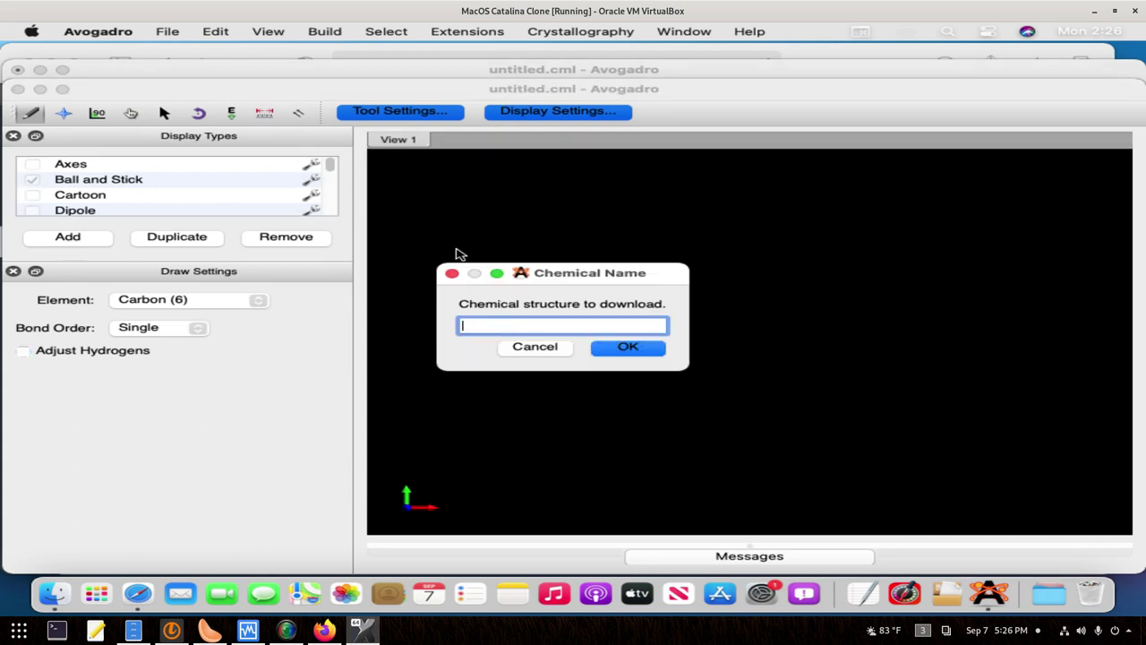
text(aspir)
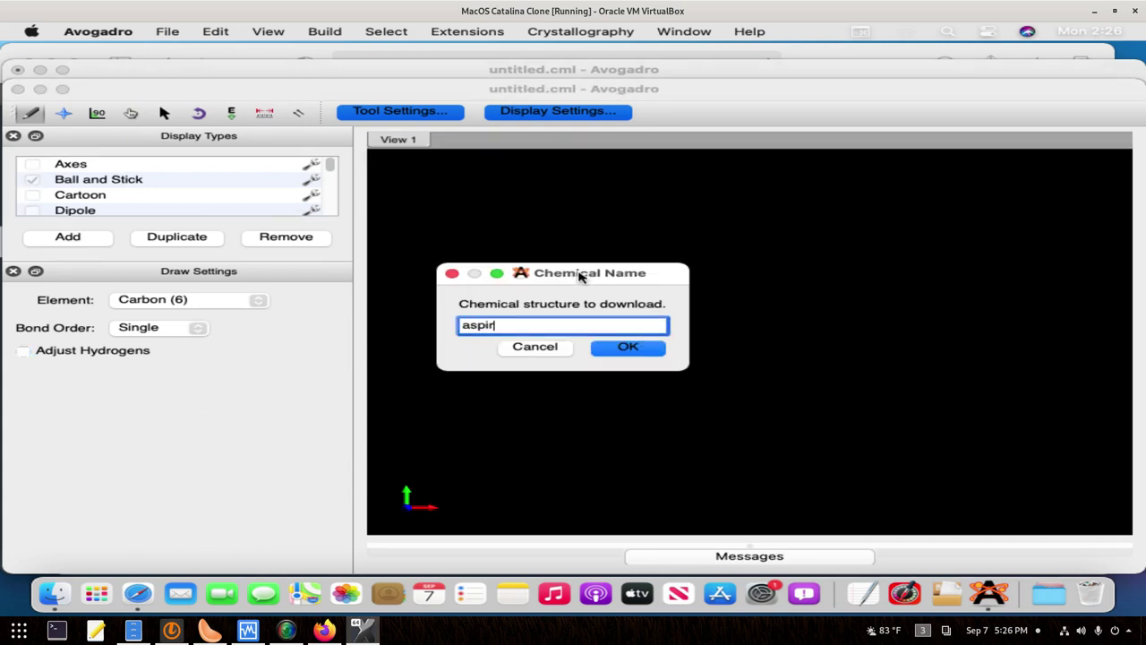
text(in)
click(628, 347)
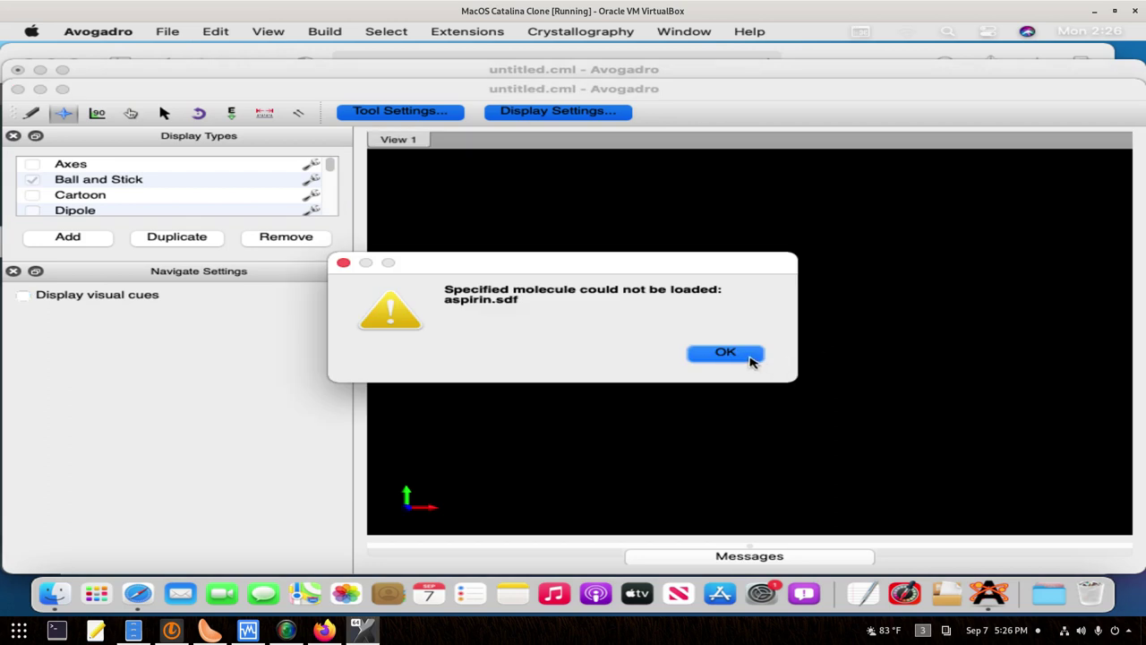
click(750, 355)
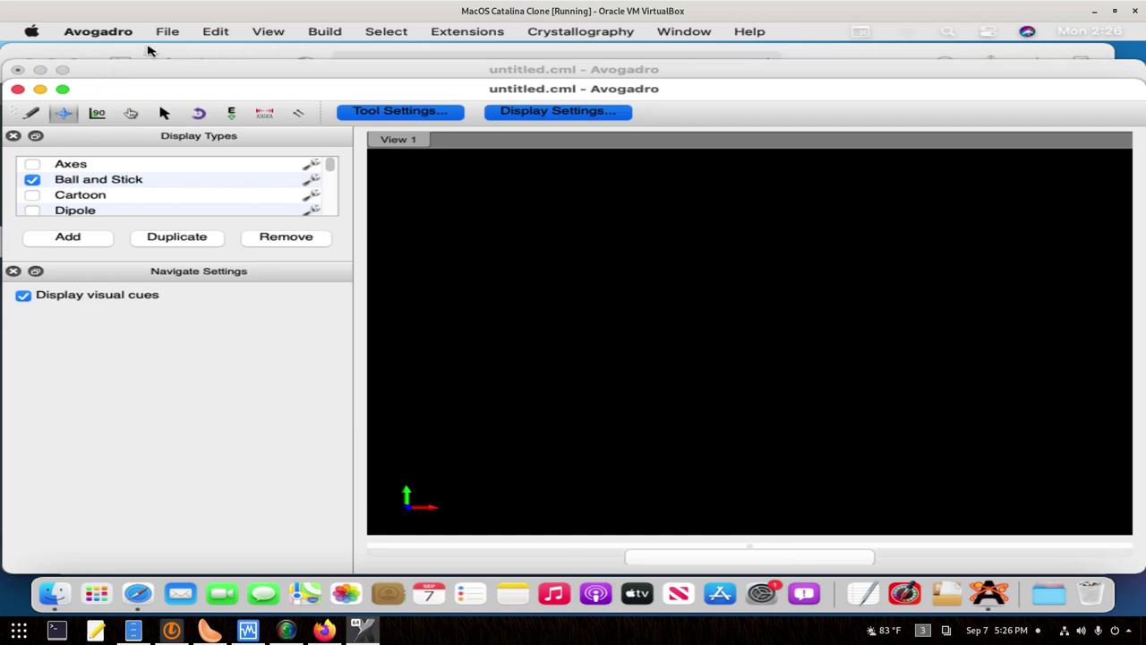
click(133, 33)
Step: Try fetching 2-fluorobutane by chemical name, then dismiss the 2-fluorobutane.sdf load-failure error
mouse_move(161, 34)
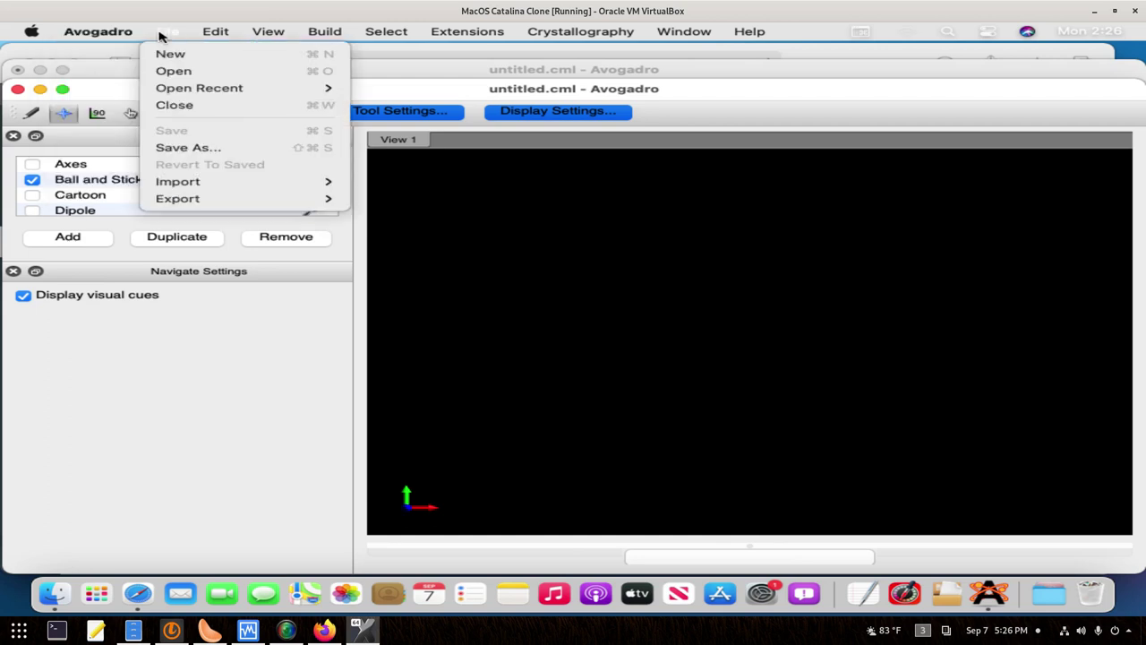
mouse_move(183, 182)
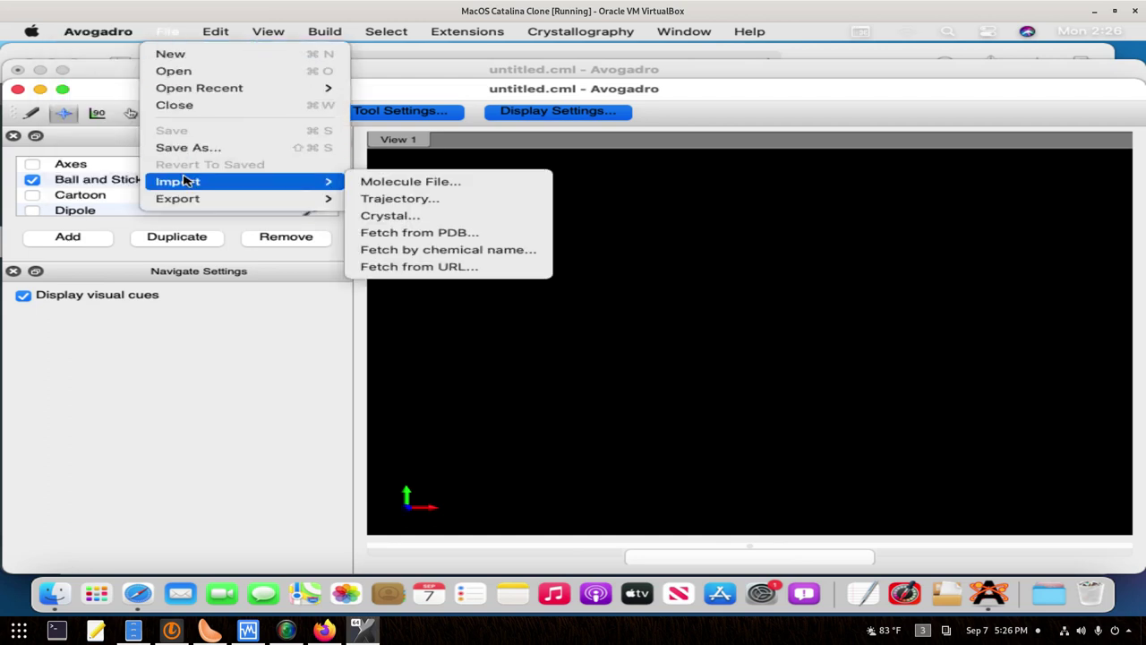
click(397, 249)
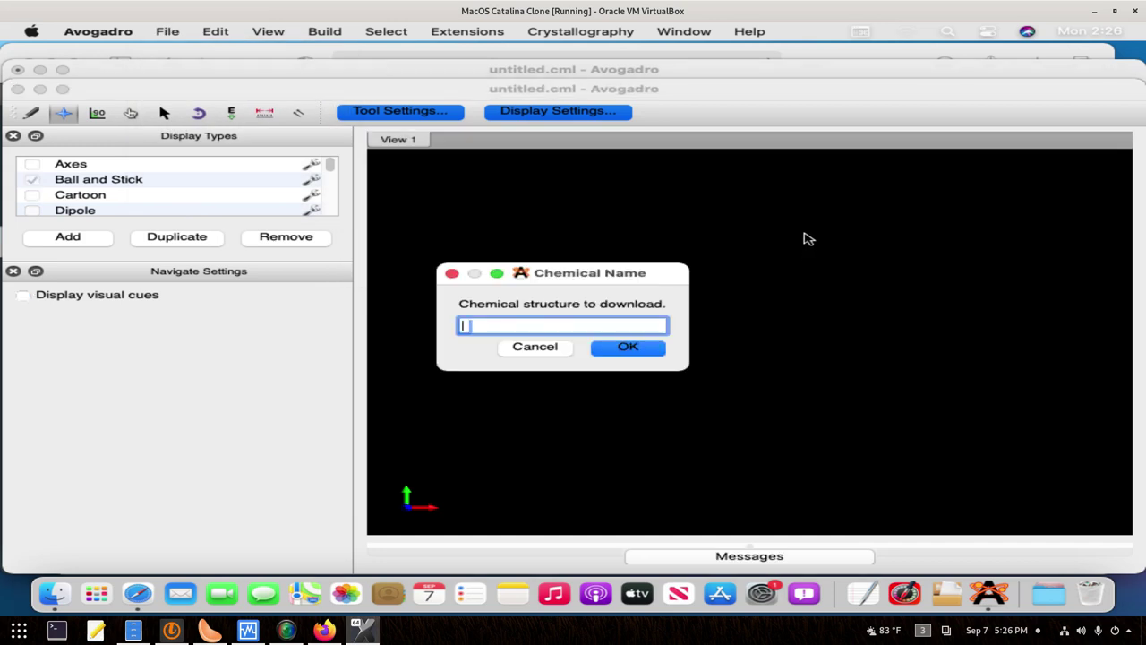
text(2-fl)
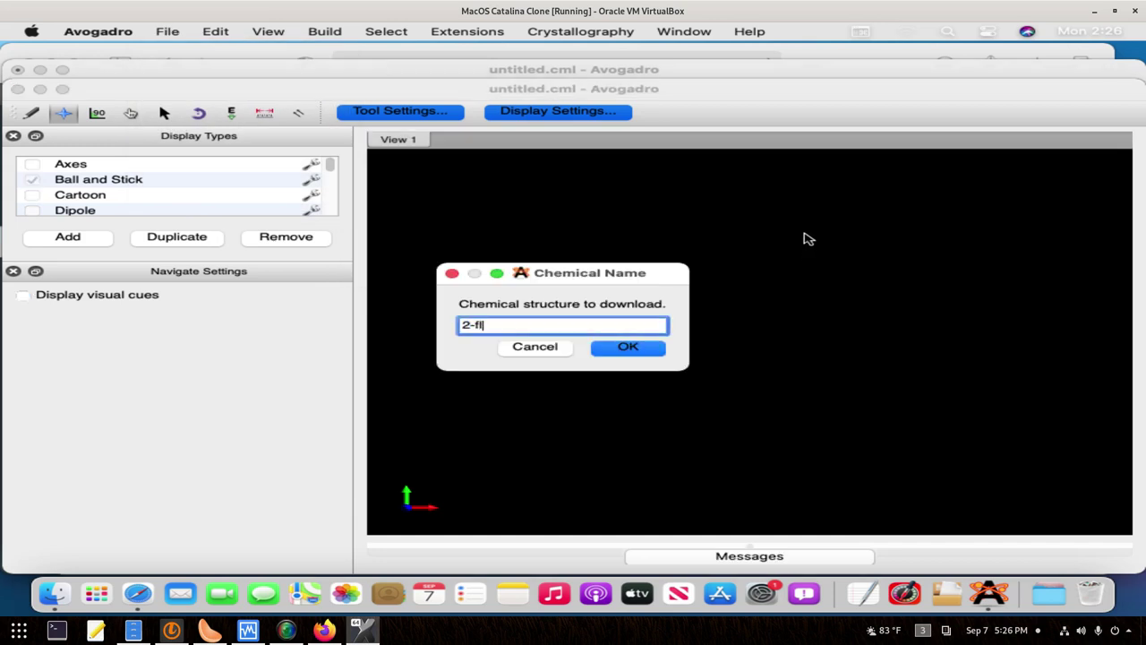
text(uorobutane)
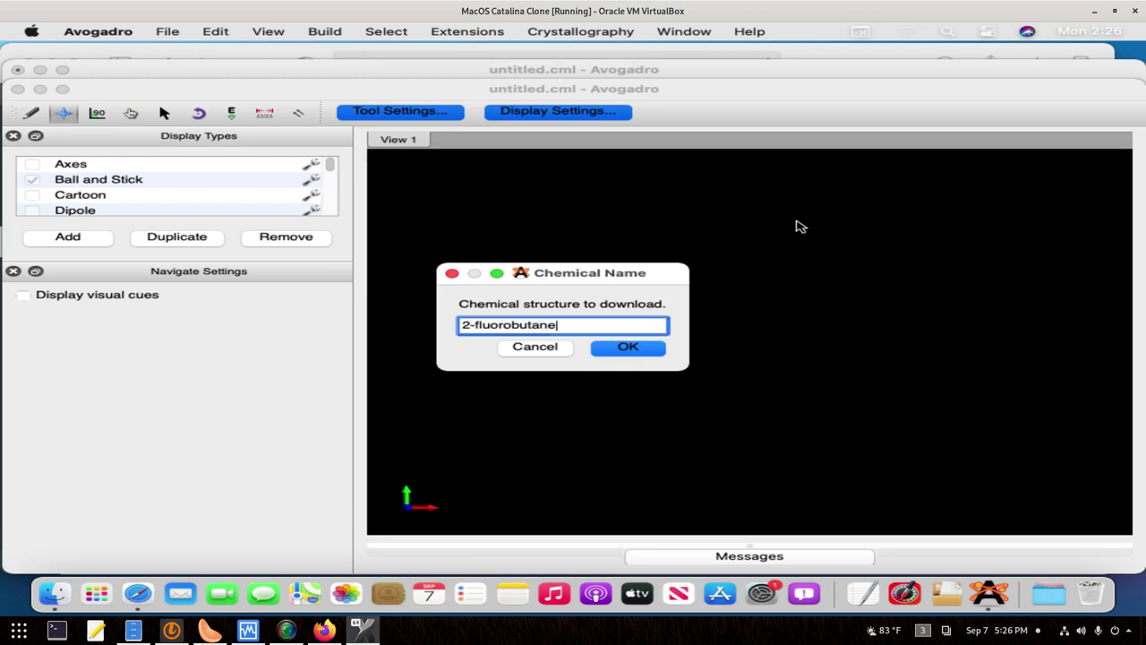
click(649, 352)
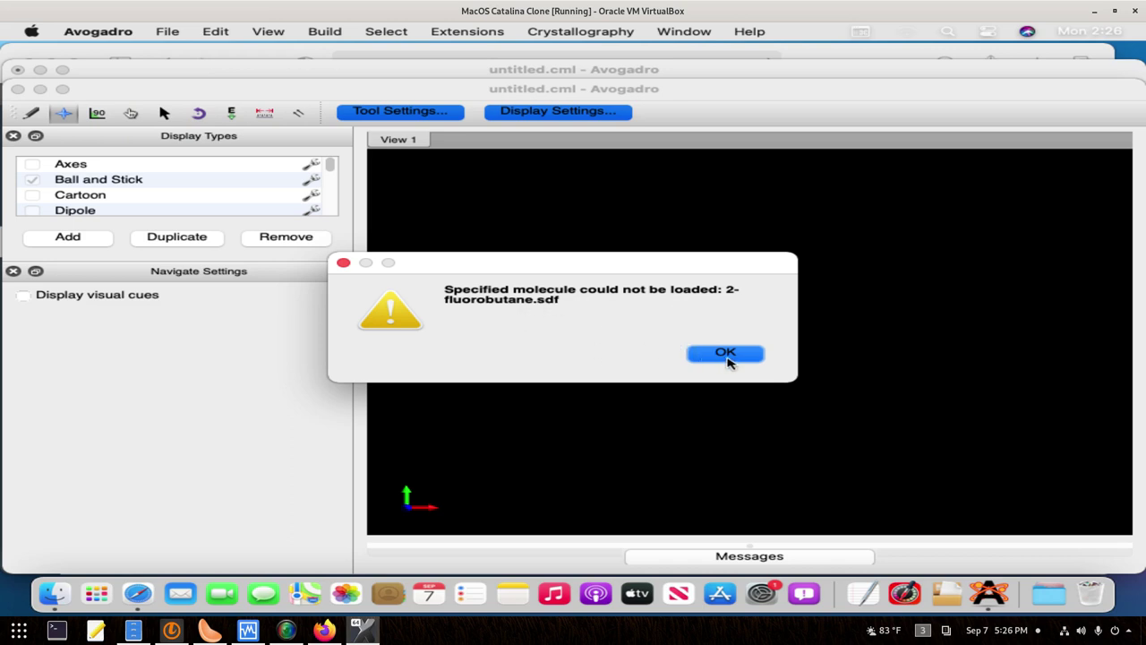
click(725, 354)
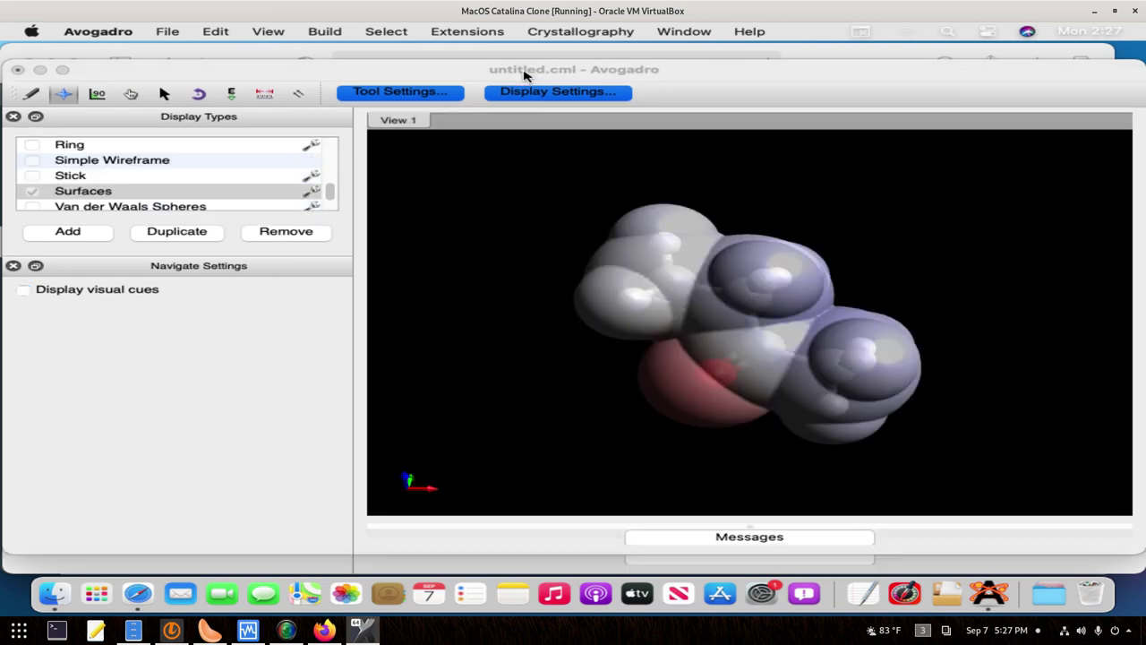
Step: Switch to the AutoOptimization tool with UFF kept as the force field
click(525, 75)
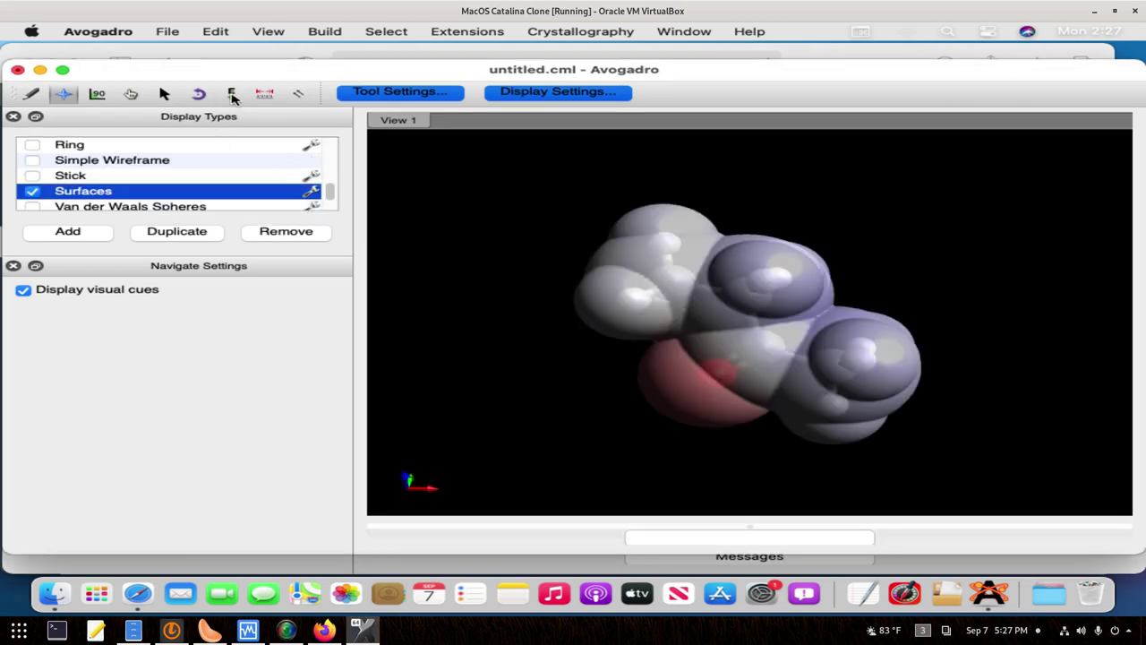
click(231, 95)
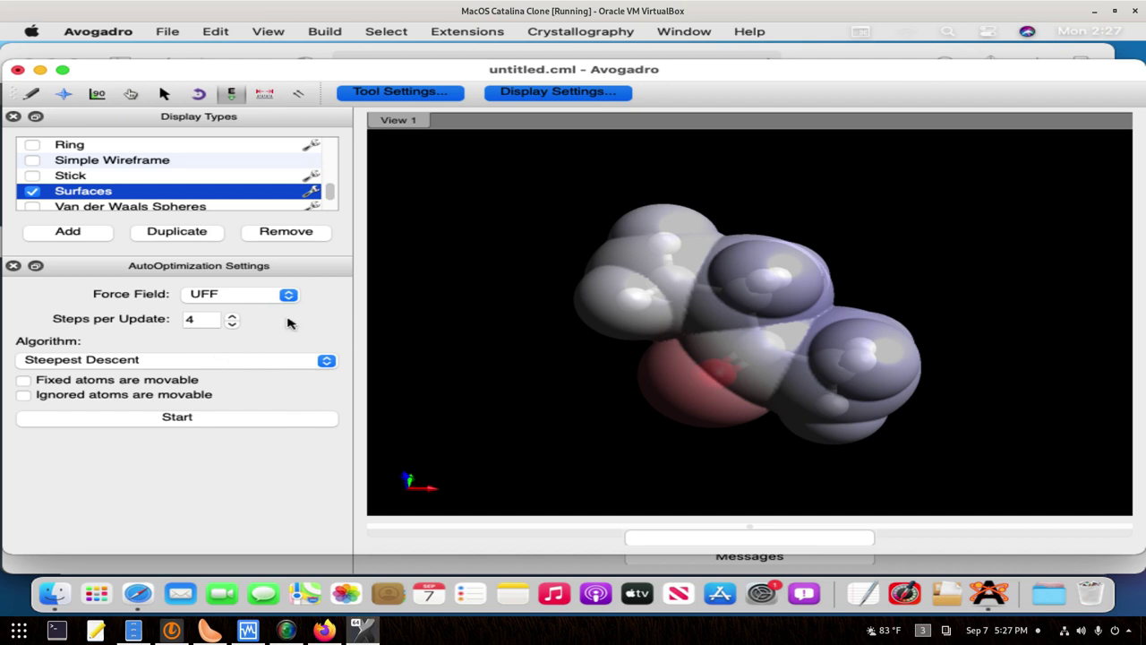
click(288, 297)
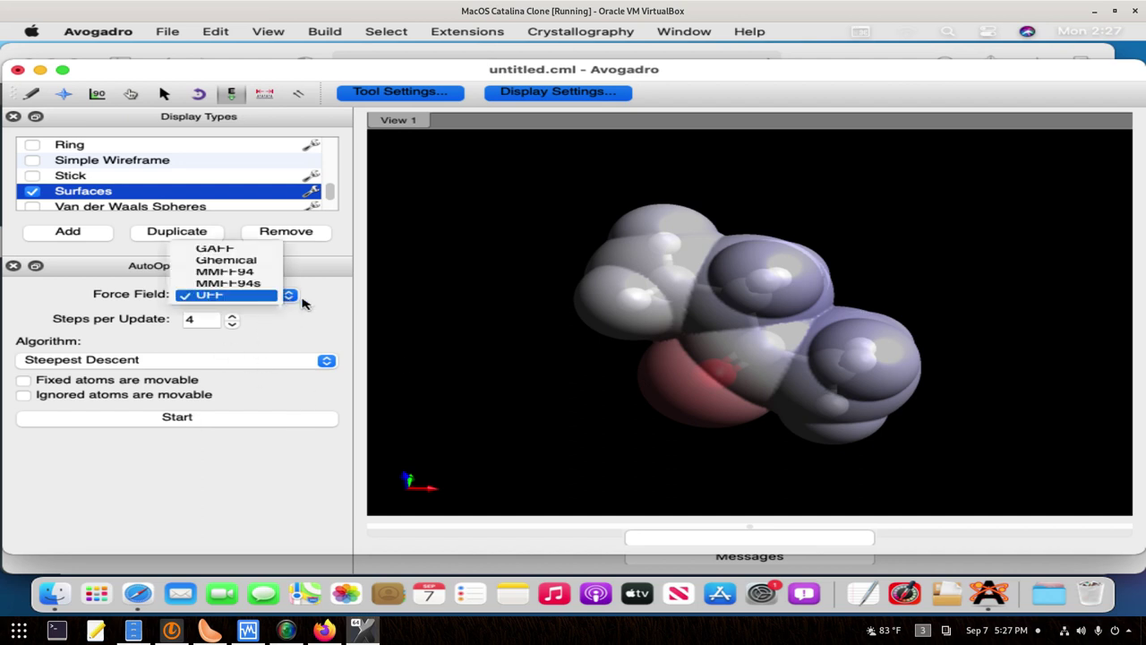
click(290, 297)
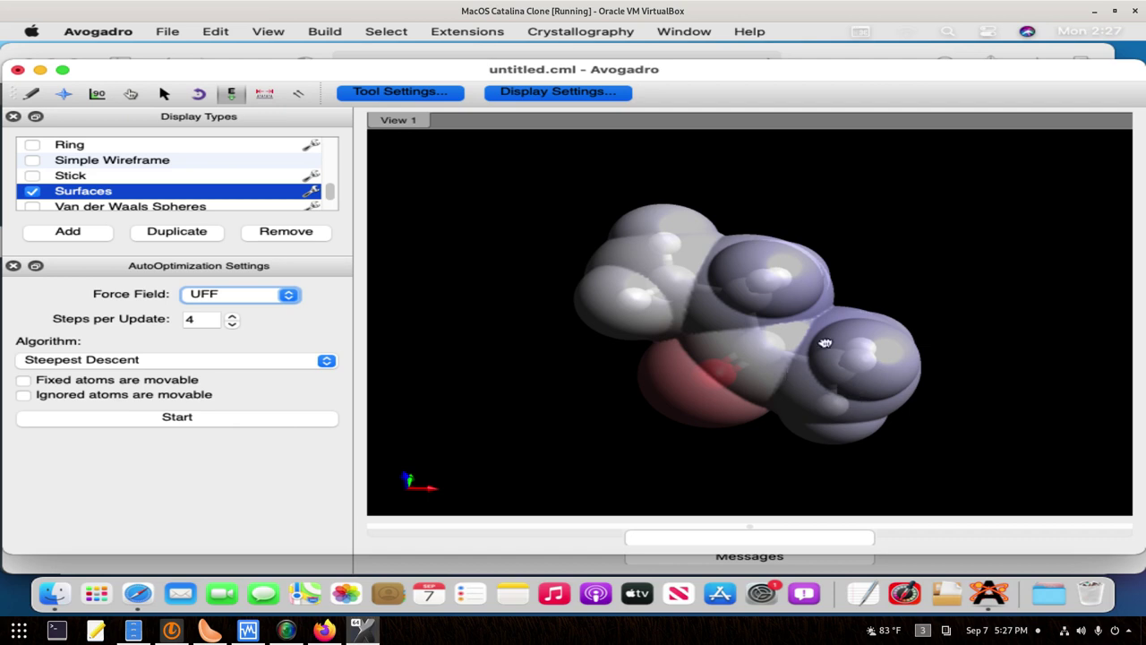
Step: Rotate the surfaced butanone molecule to show its oxygen side
drag(833, 397, 856, 276)
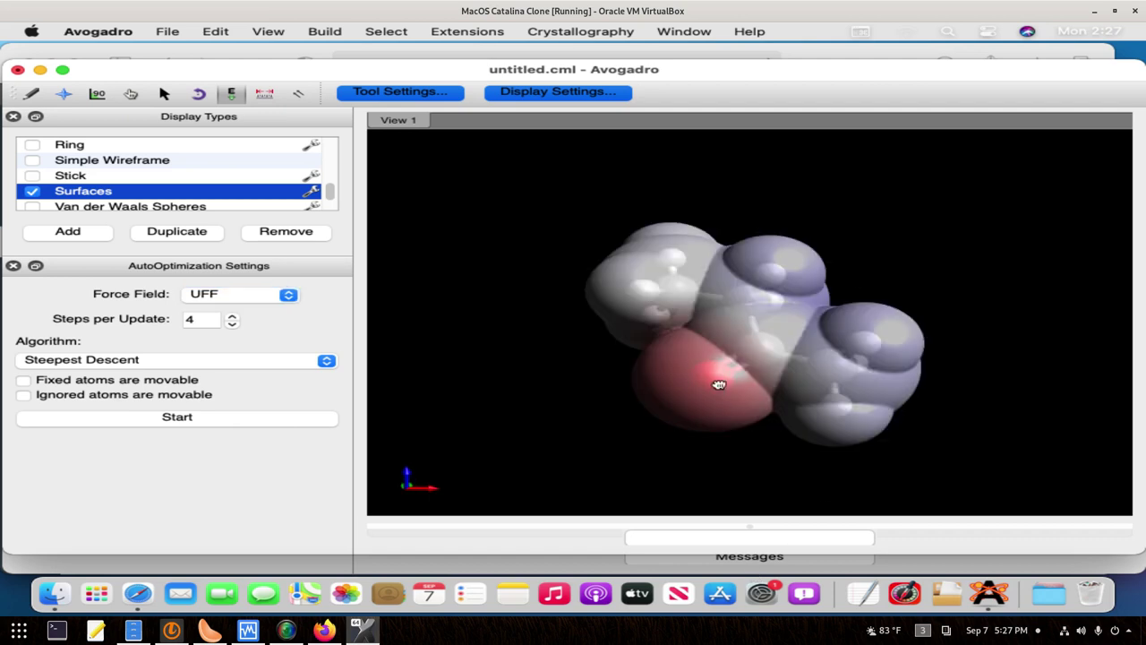
drag(728, 377, 753, 472)
drag(716, 423, 761, 409)
drag(673, 318, 726, 441)
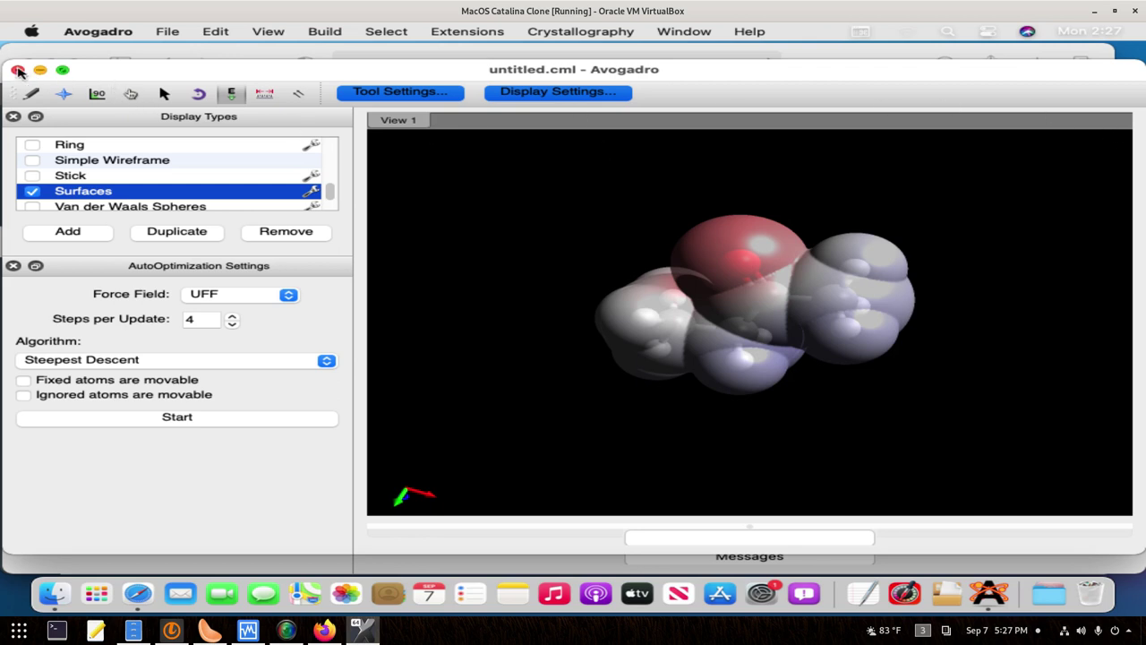
Step: Close the butanone document without saving, then close the empty Avogadro window
click(18, 71)
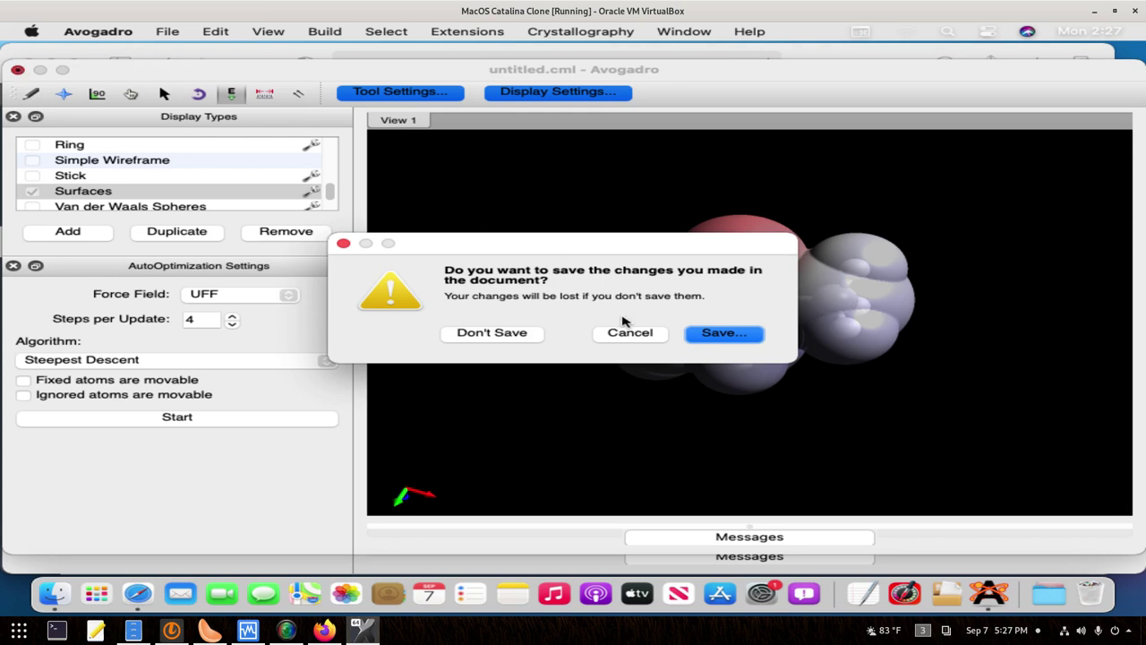
click(497, 339)
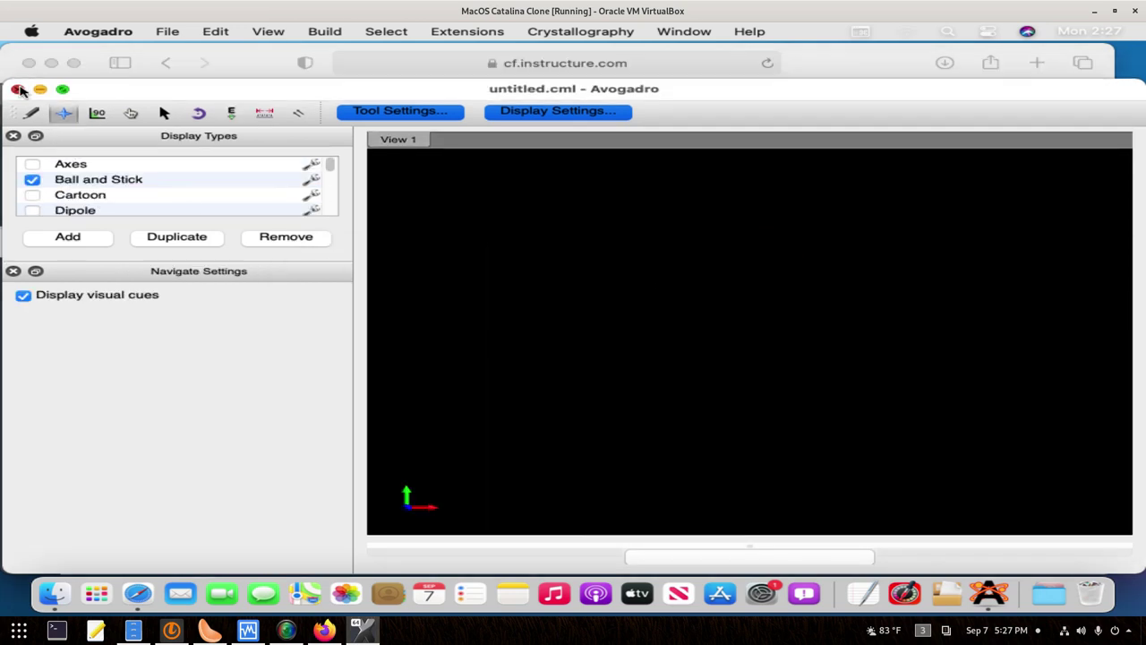
click(19, 89)
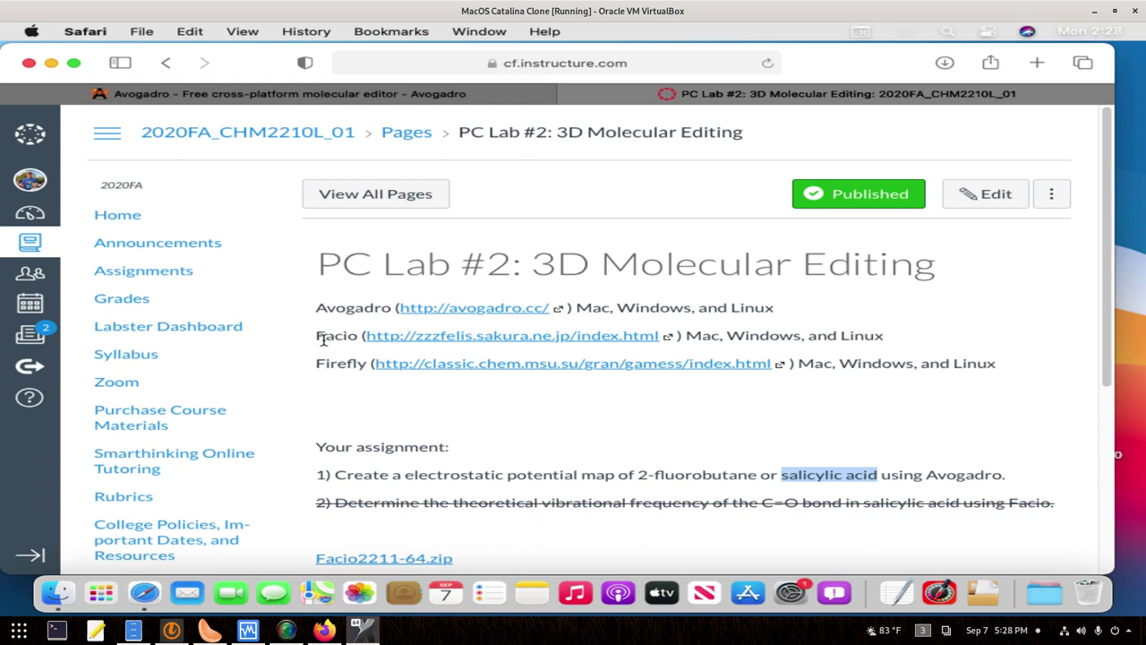
Step: Open the Facio link in a new Safari tab and switch to it
right_click(430, 339)
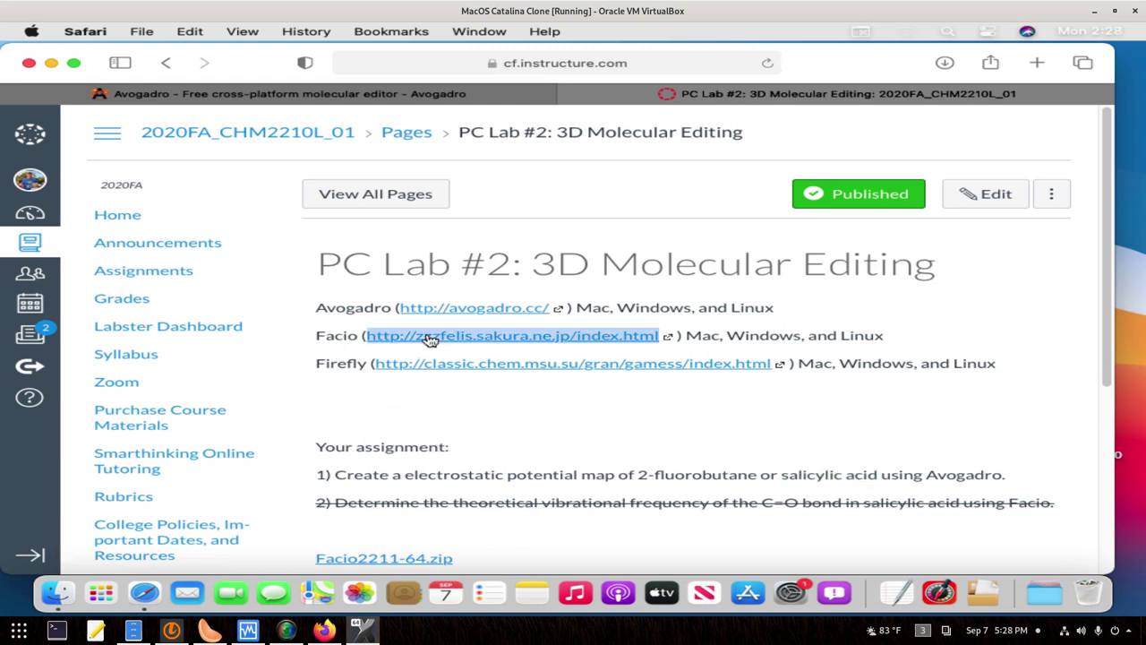
click(462, 345)
click(940, 93)
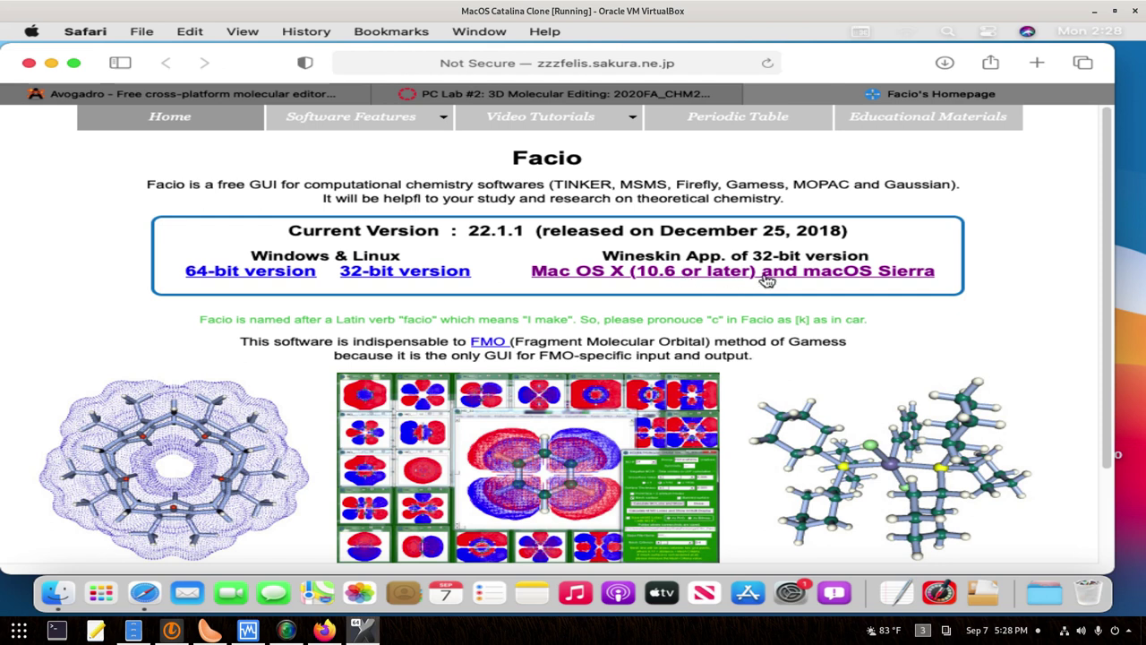
Step: Go to the Facio Mac OS X download page and dismiss the Avogadro crash report
click(765, 273)
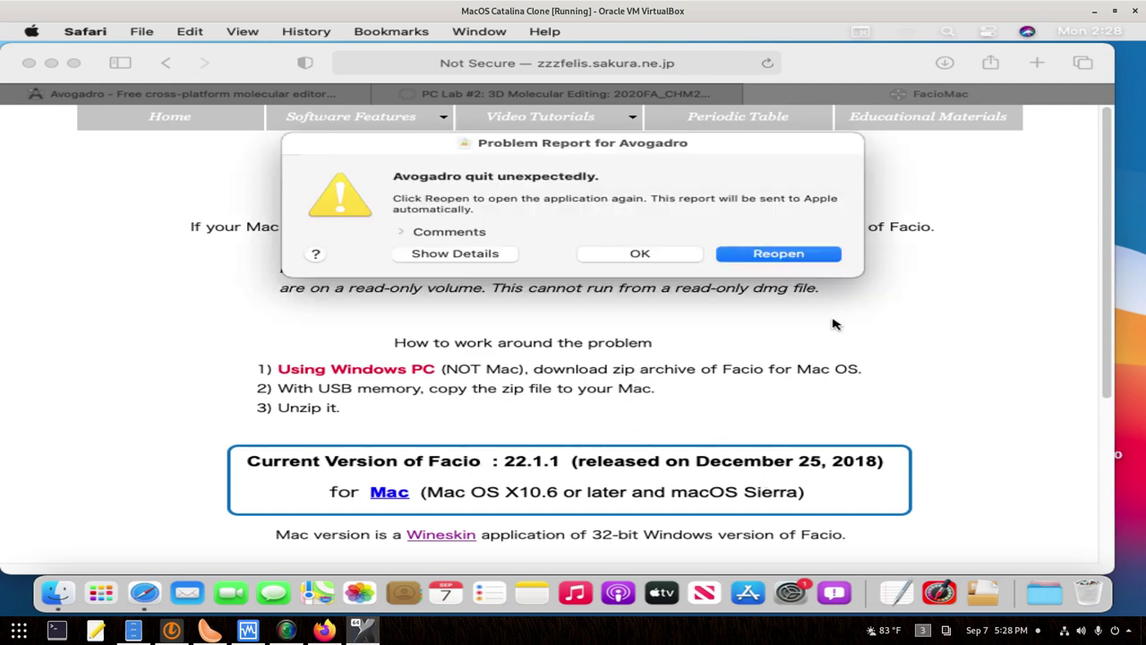
click(617, 255)
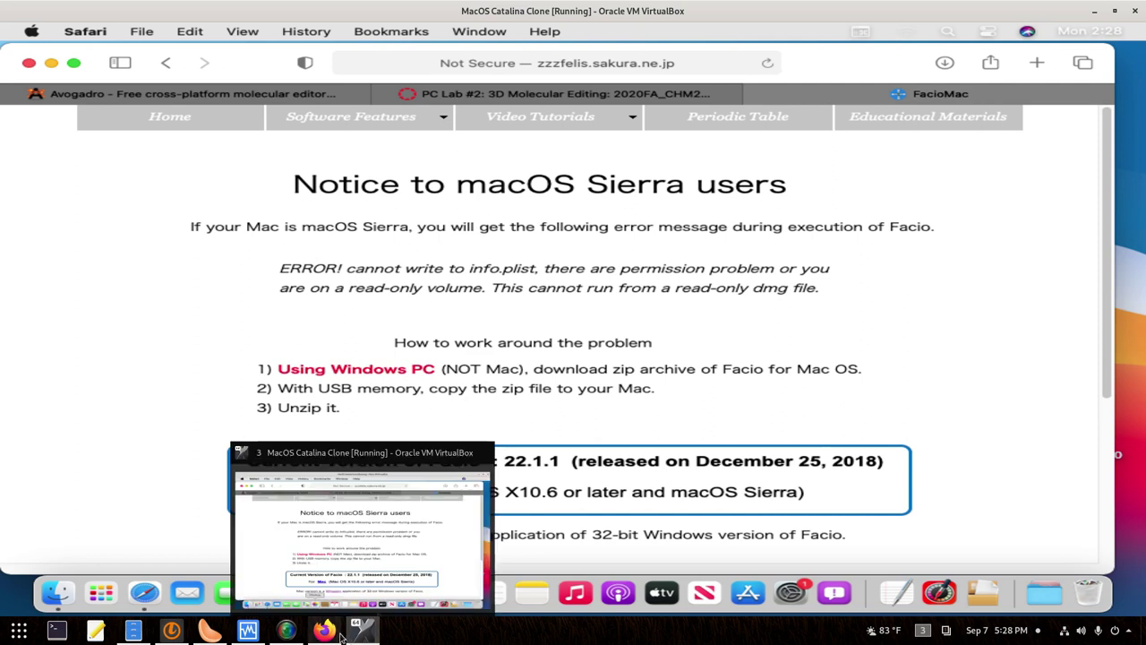
mouse_move(330, 633)
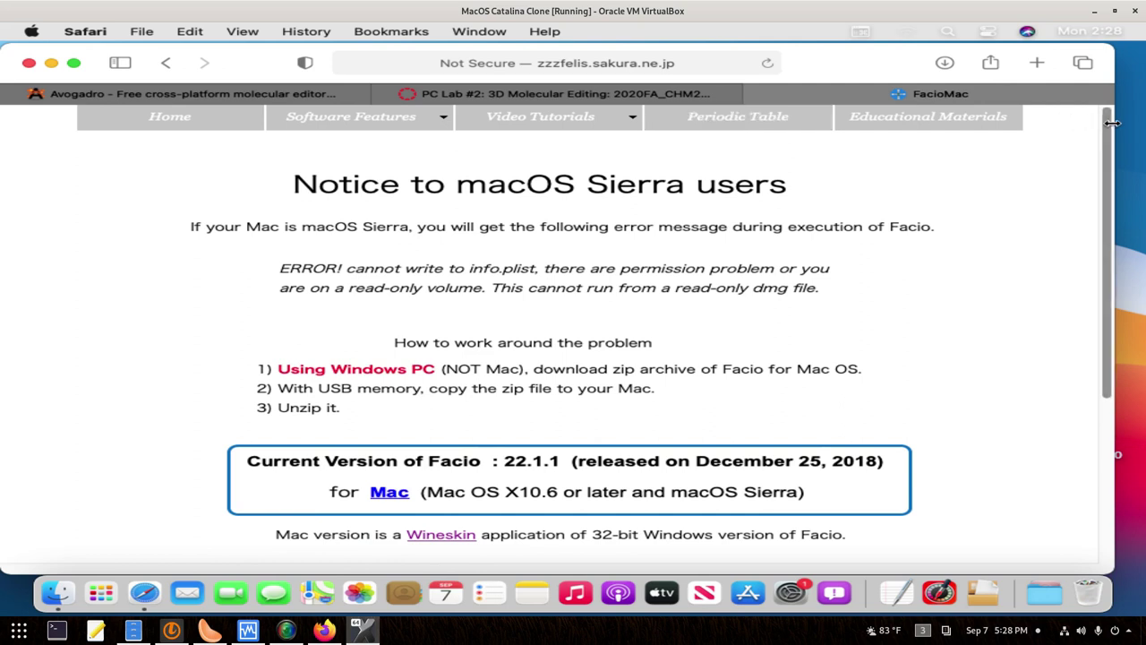
Step: Review the Avogadro and FacioMac tabs, selecting '32-bit Windows', then return to PC Lab #2
drag(1115, 126, 1145, 127)
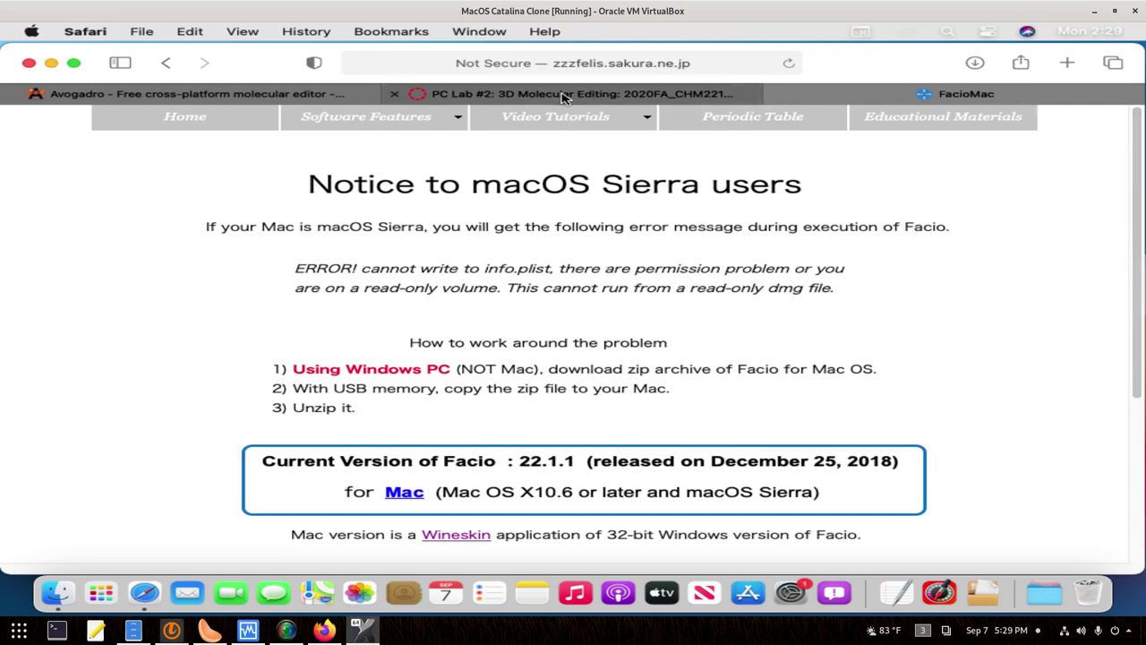
click(75, 97)
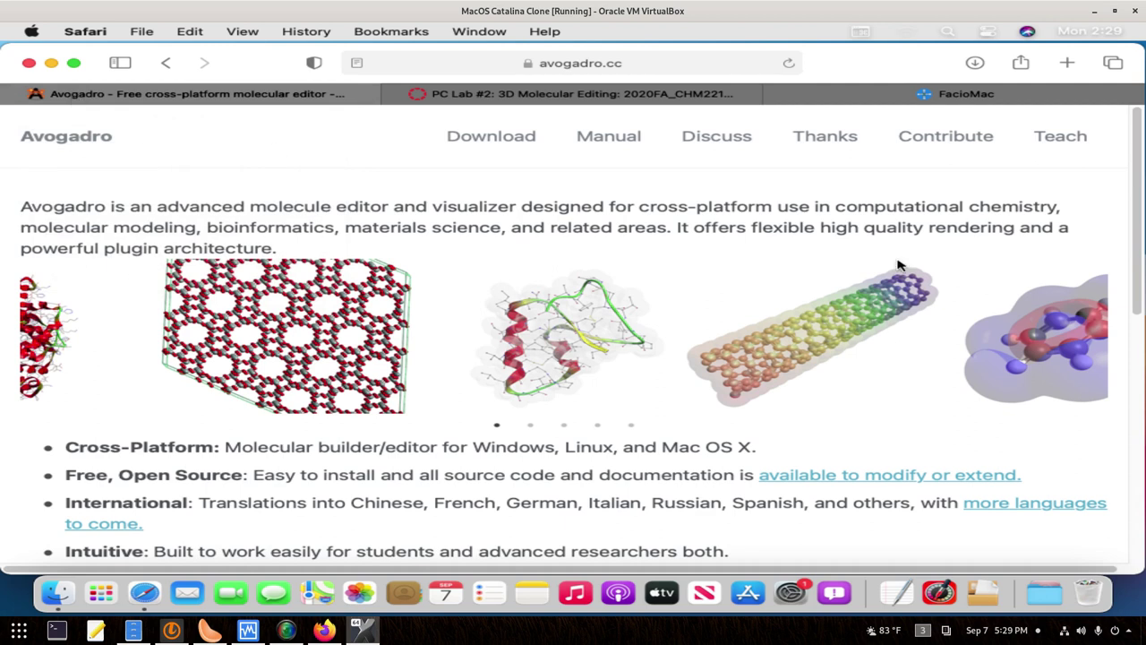
click(966, 95)
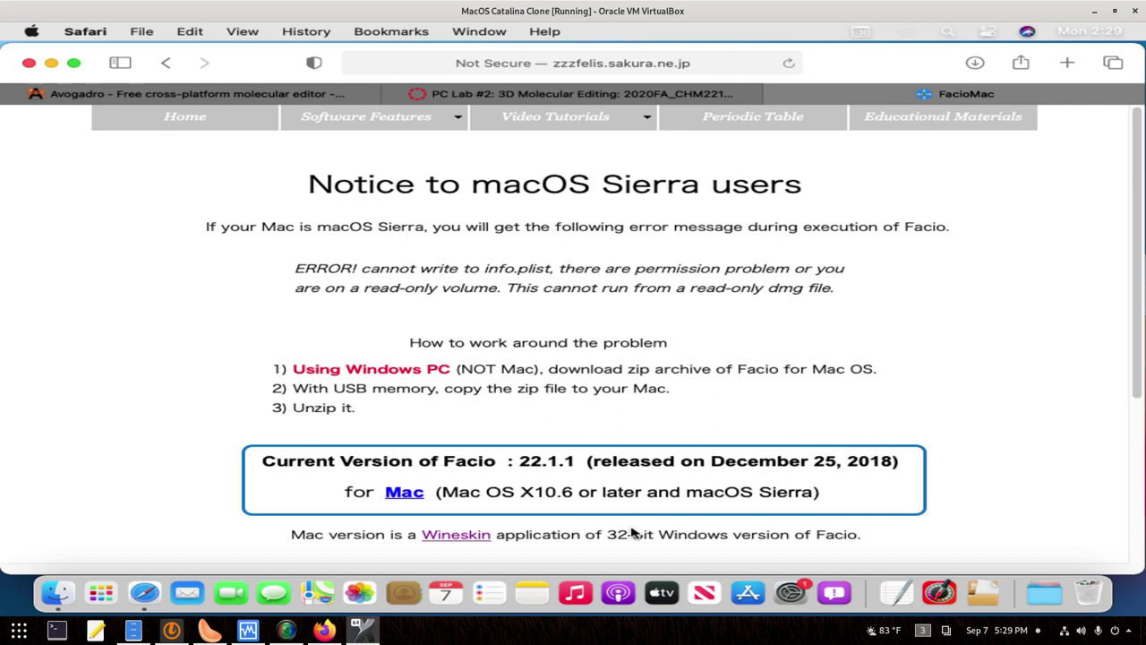
drag(609, 535, 728, 535)
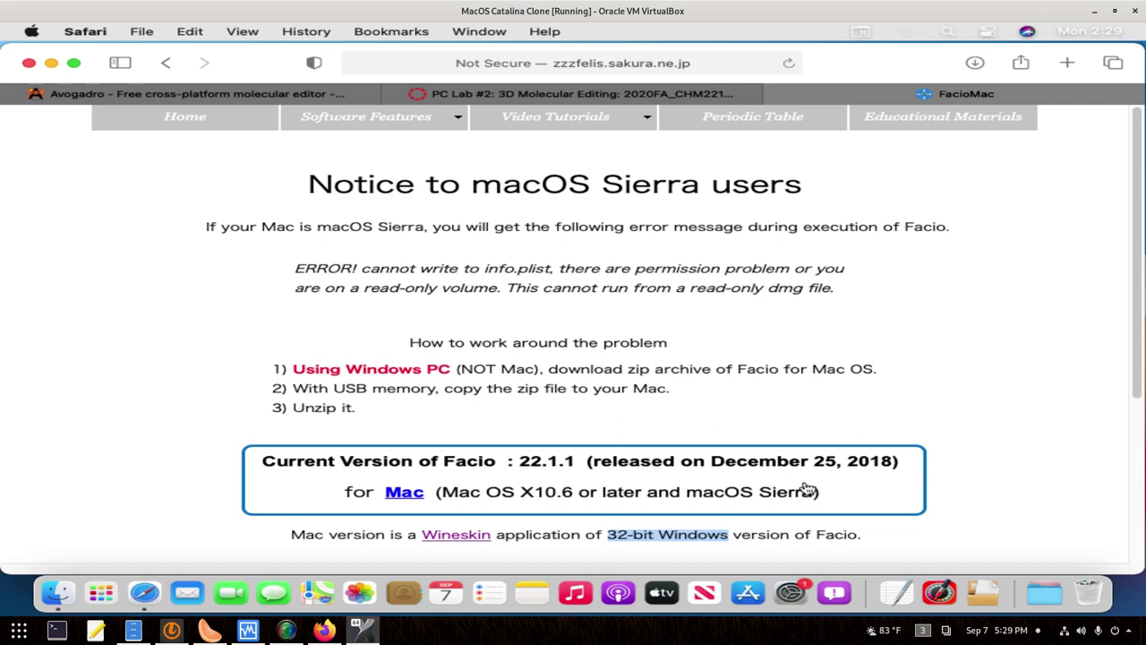
click(492, 94)
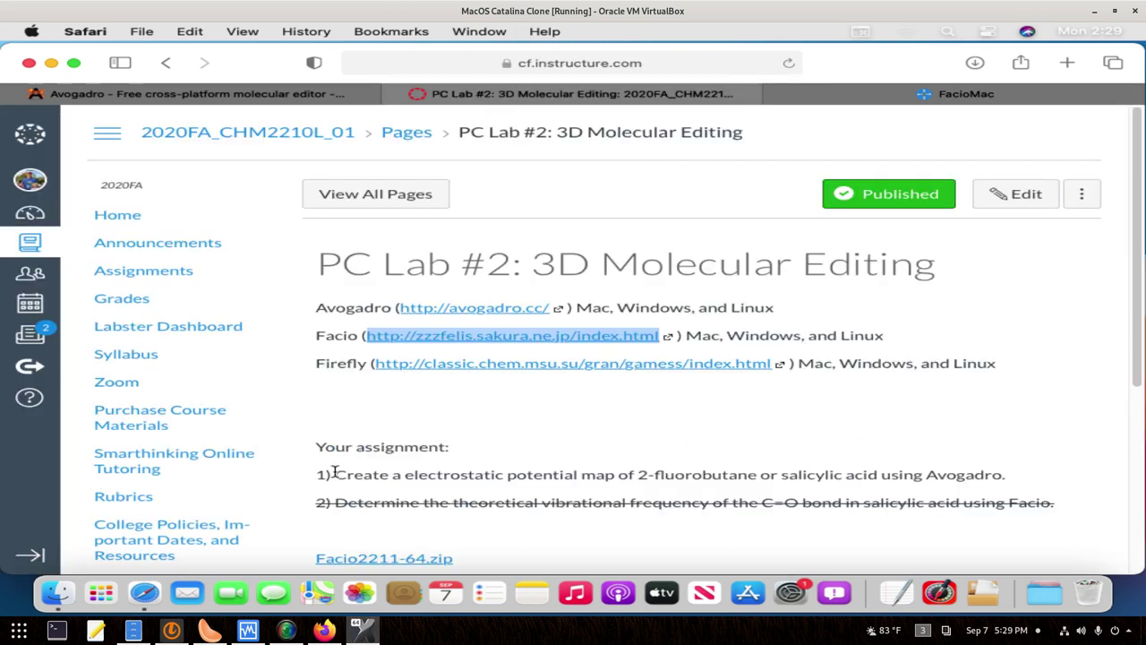